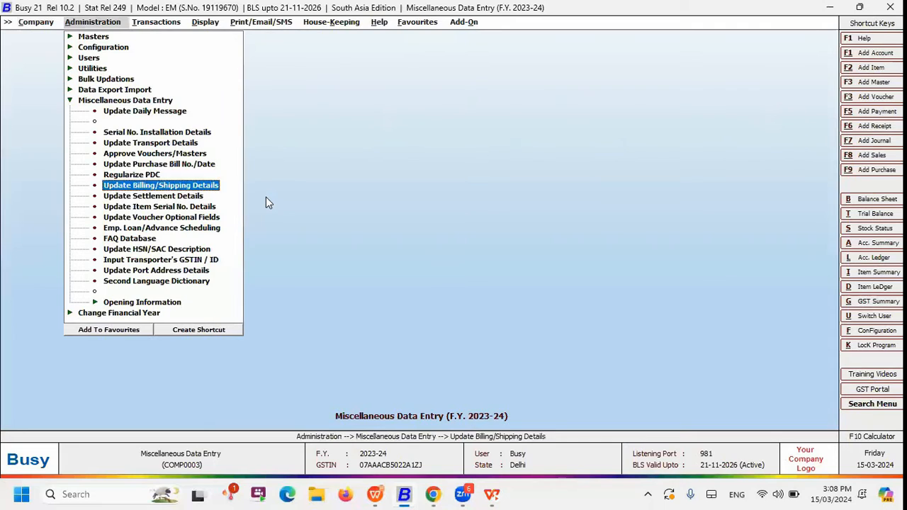
key("Up")
key("Up")
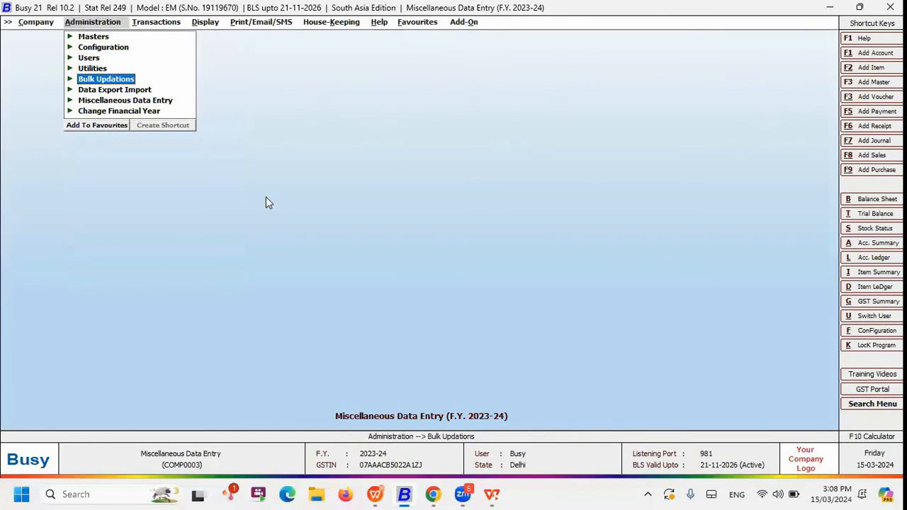
Open the Update Daily Message form under Miscellaneous Data Entry
key("Down")
key("Down")
key("Right")
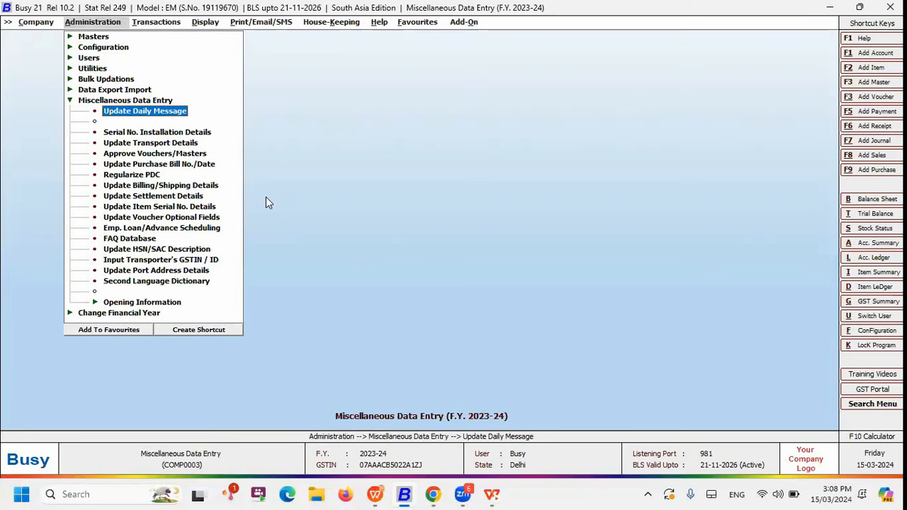
key("Return")
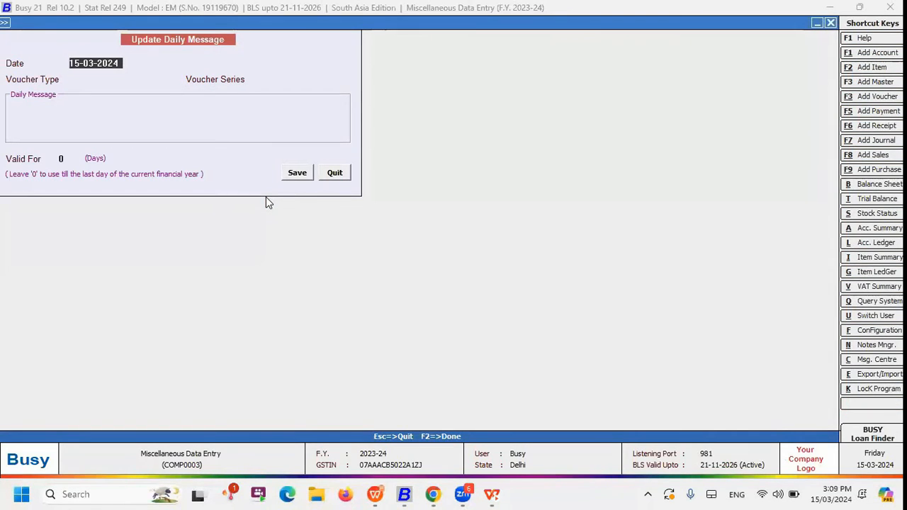
Set the daily message's date to 14-03-2024, its voucher type to Sales and its voucher series to All
type("14.")
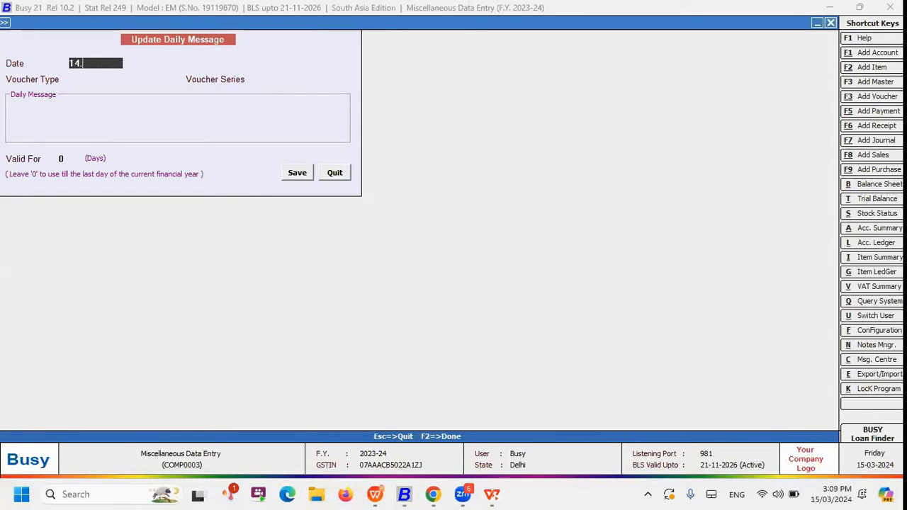
key("Return")
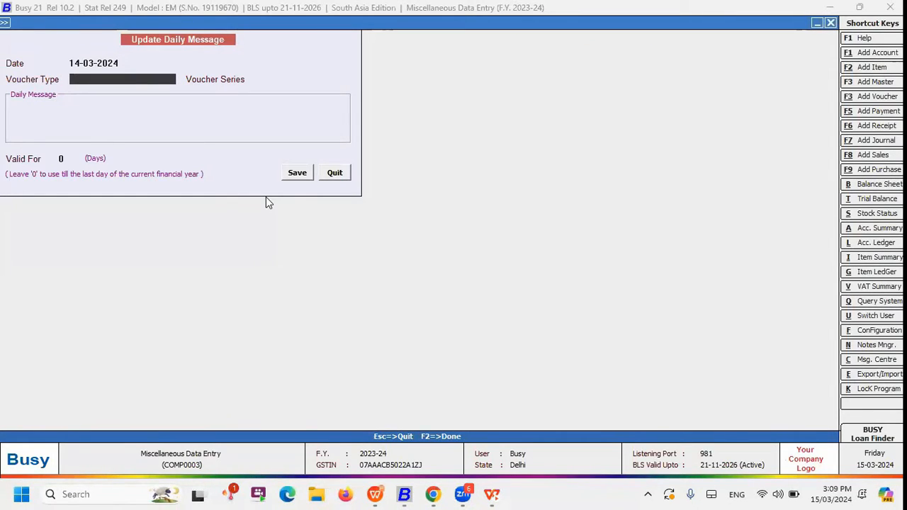
key("Return")
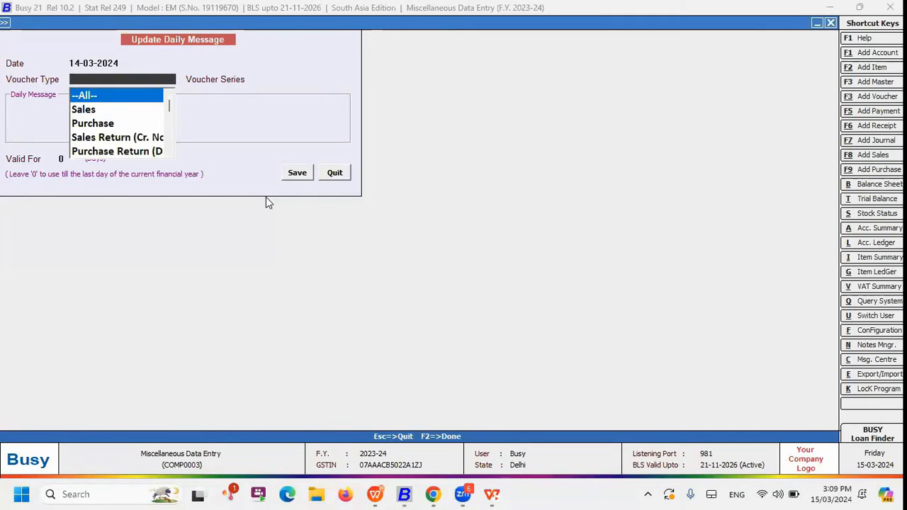
key("Down")
key("Return")
key("Return")
key("Return")
key("Up")
key("Return")
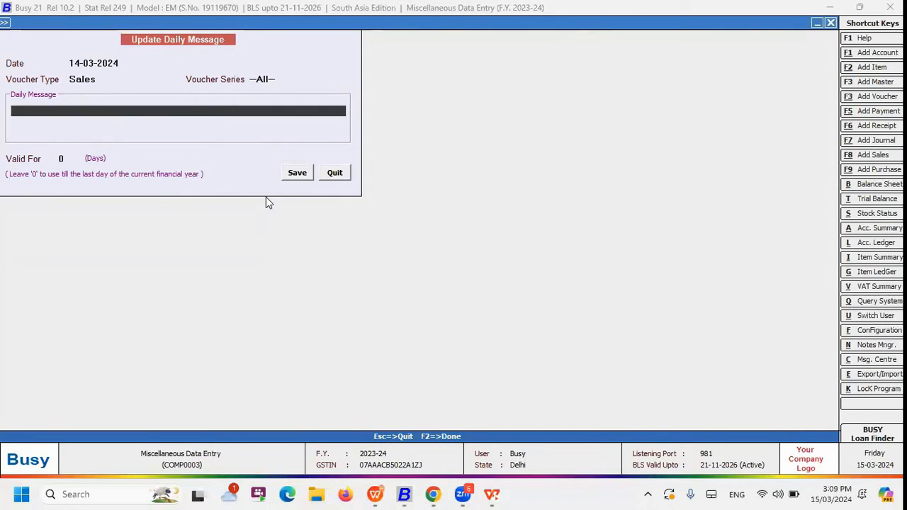
Enter the daily message text "Price Drop Alert : VIVO Y19 5000/- Flash Discount"
type("Price Drop Alert : ")
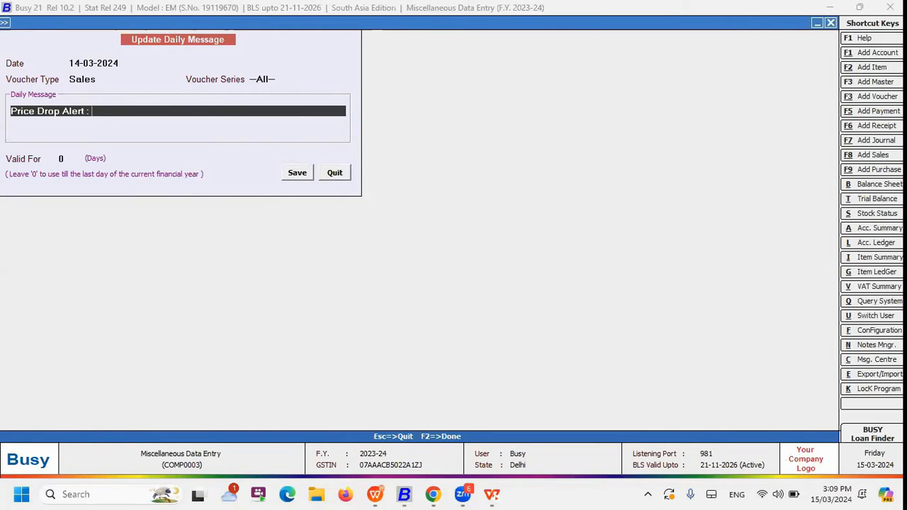
type("VIVO V")
key("BackSpace")
type("Y19 5000/- Flash ")
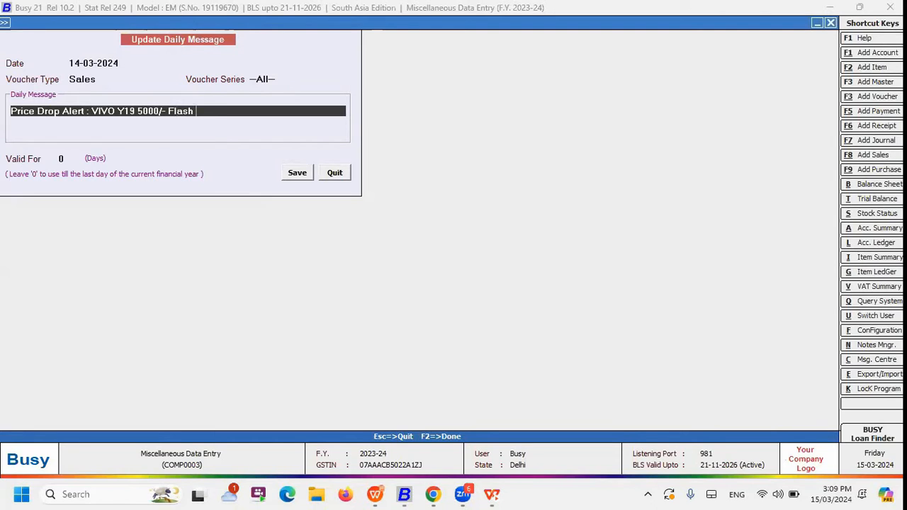
type("discount")
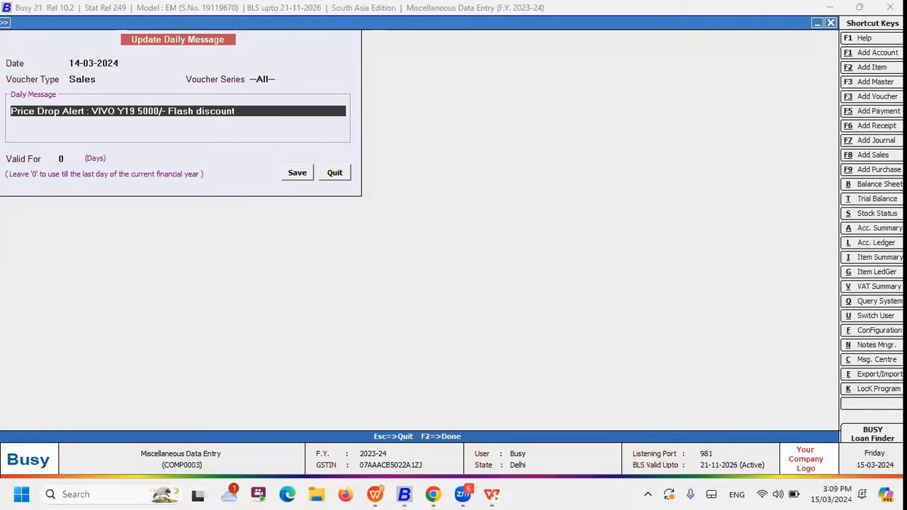
Make the price drop message valid for 1 day and save it
key("Return")
key("Return")
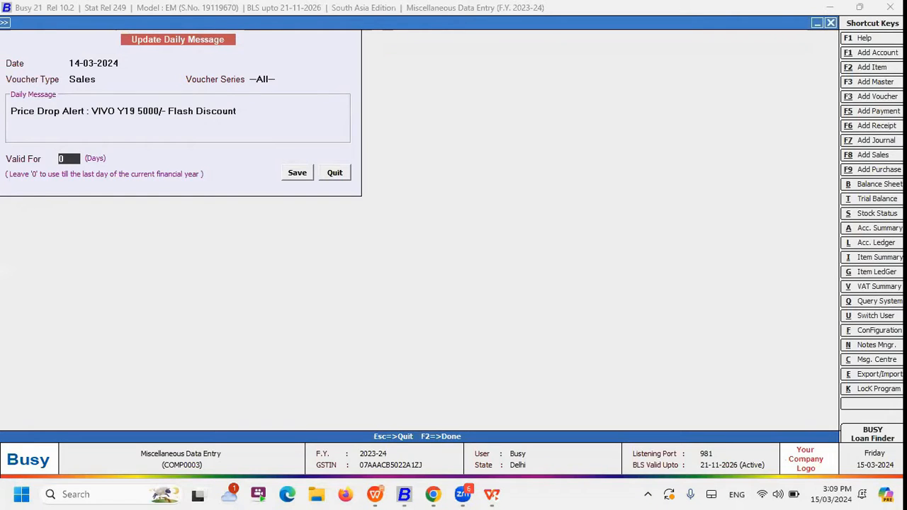
type("1")
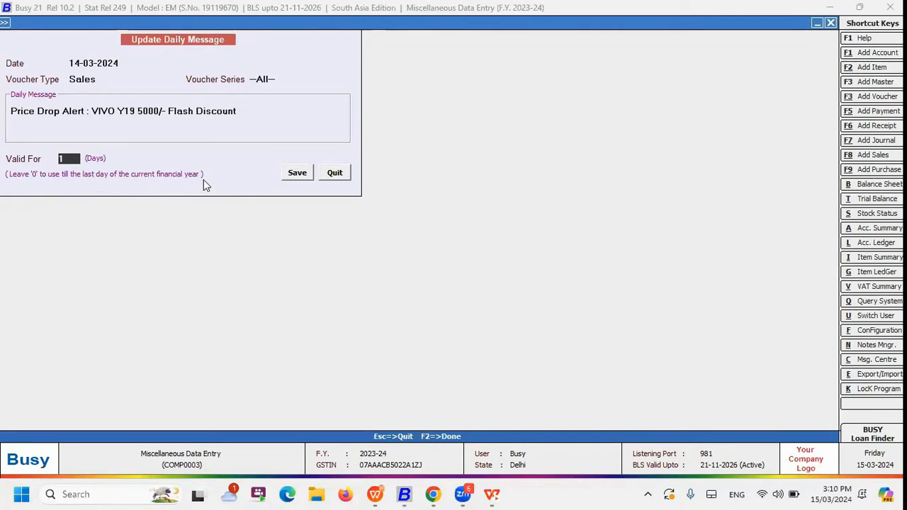
left_click(297, 174)
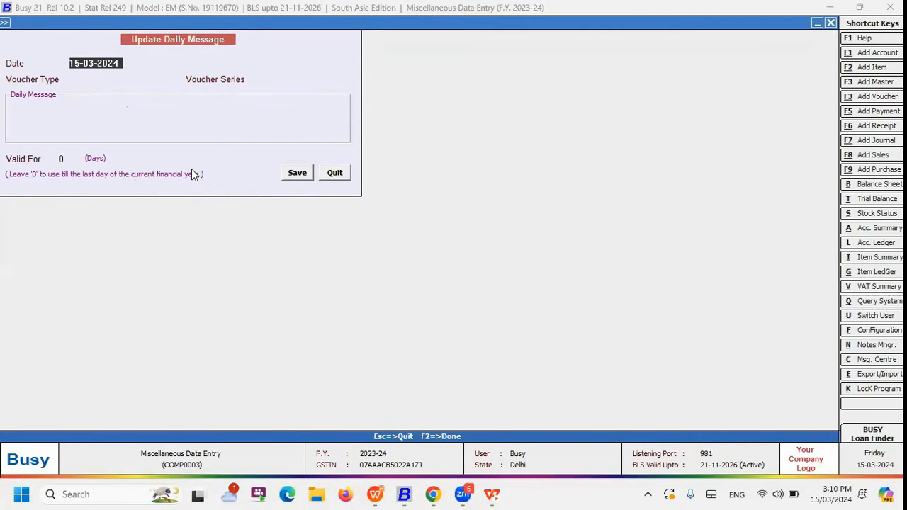
Set up a second daily message dated 15-03-2024 for the Sales voucher type and all voucher series
left_click(122, 82)
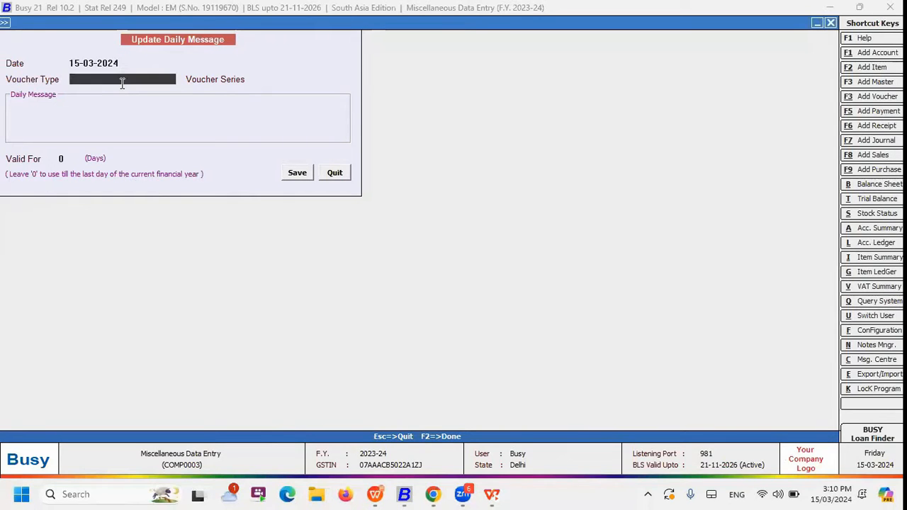
key("Down")
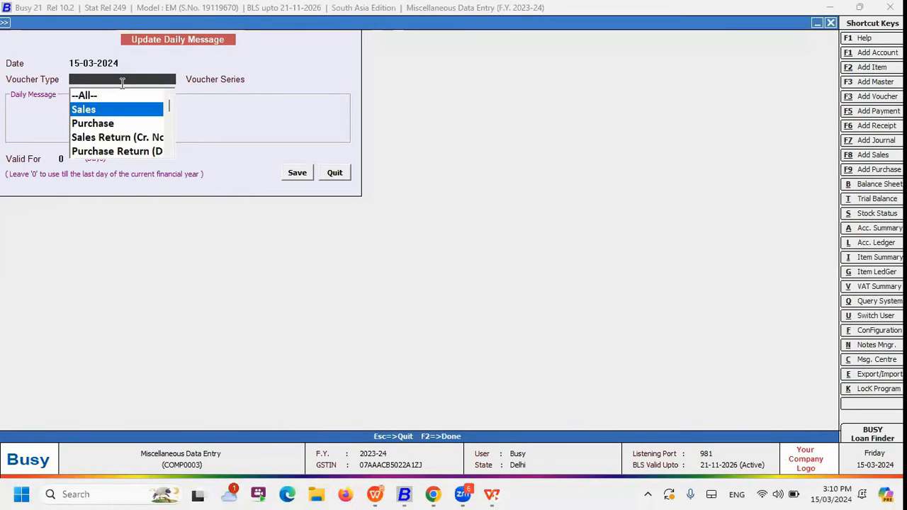
key("Return")
key("Return")
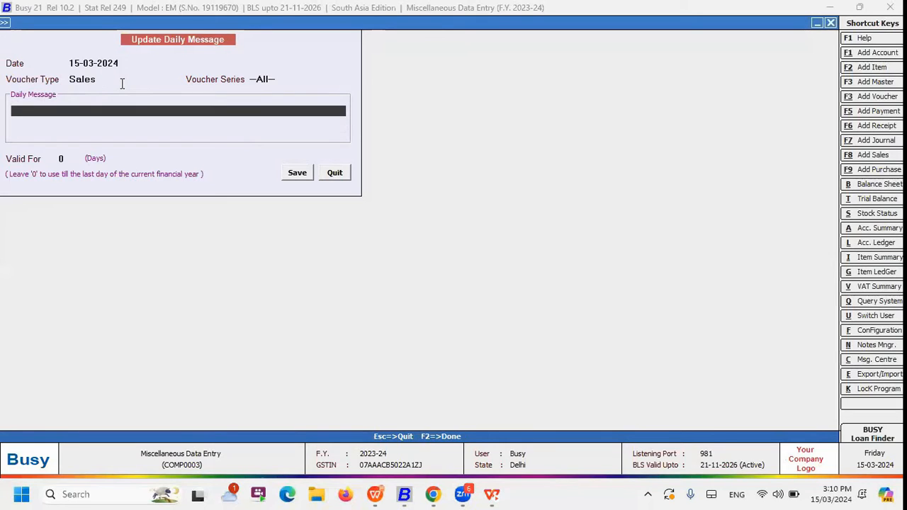
Enter "Buy Vivo Y19 Mobile And Get Free Bluetooth Headset" as the second daily message and save it
type("Buy")
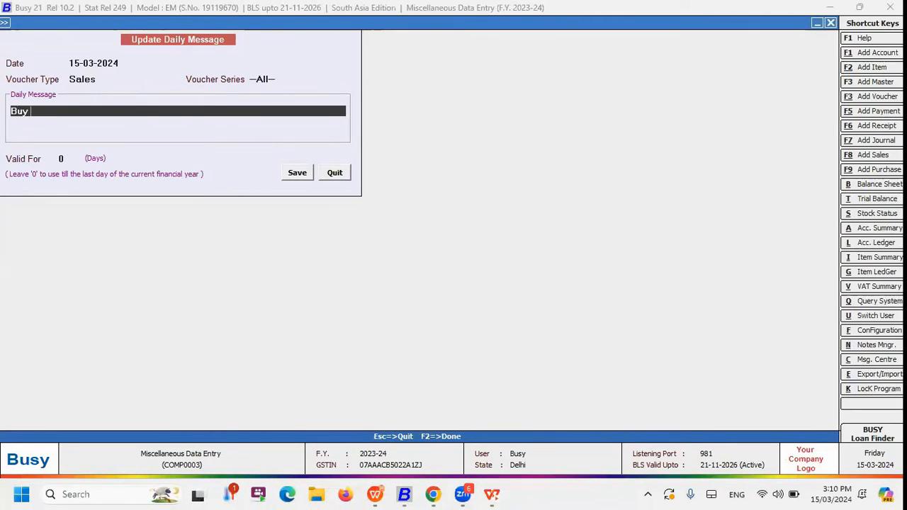
type(" Vivo Y19 Mobile And get Free Bluetooth Headset")
key("Return")
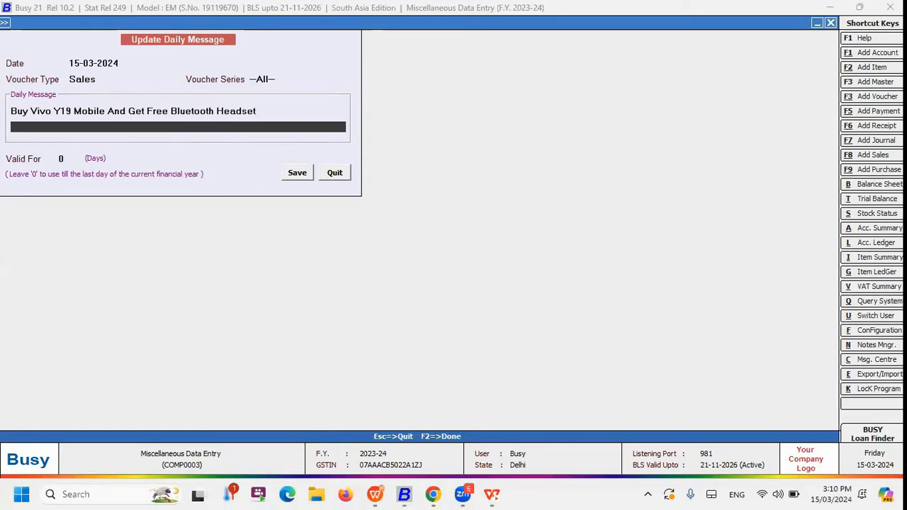
key("Return")
key("Return")
key("Return")
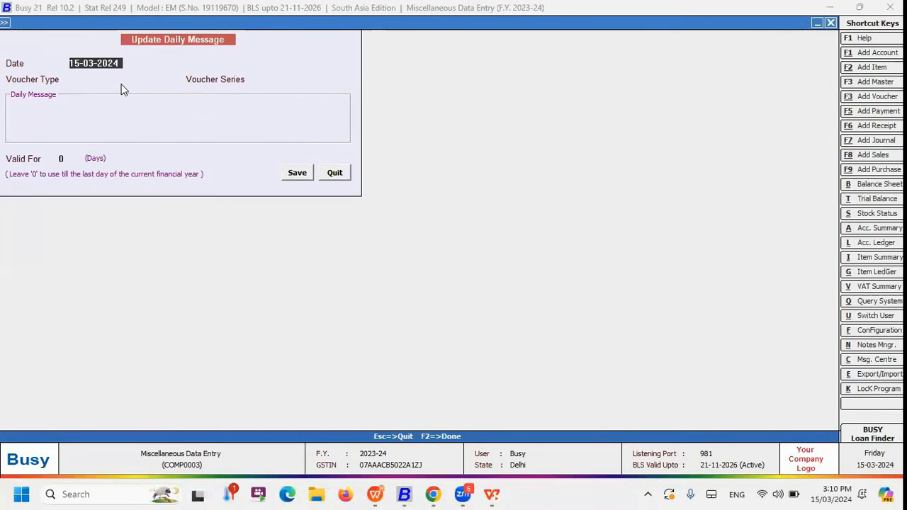
Leave the Update Daily Message form and open a new sales voucher
key("Escape")
key("Right")
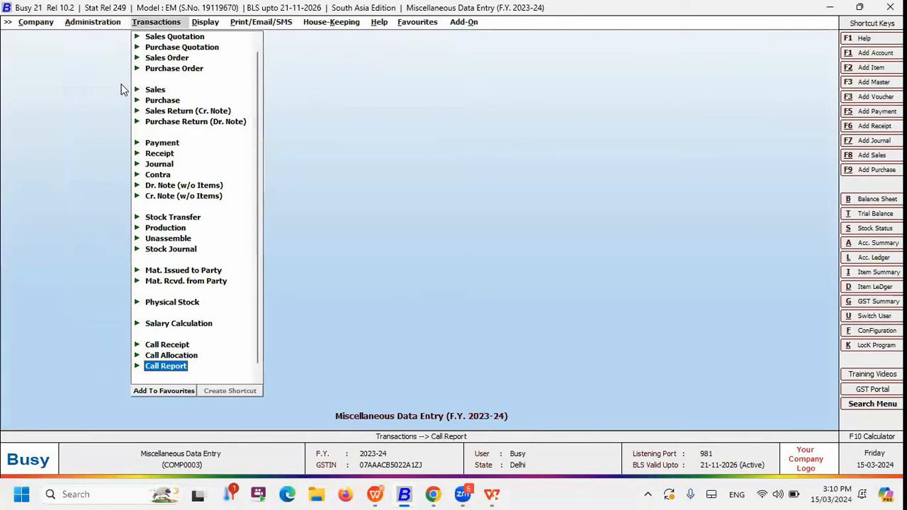
key("Down")
key("Down")
key("Down")
key("Down")
key("Down")
key("Down")
key("Down")
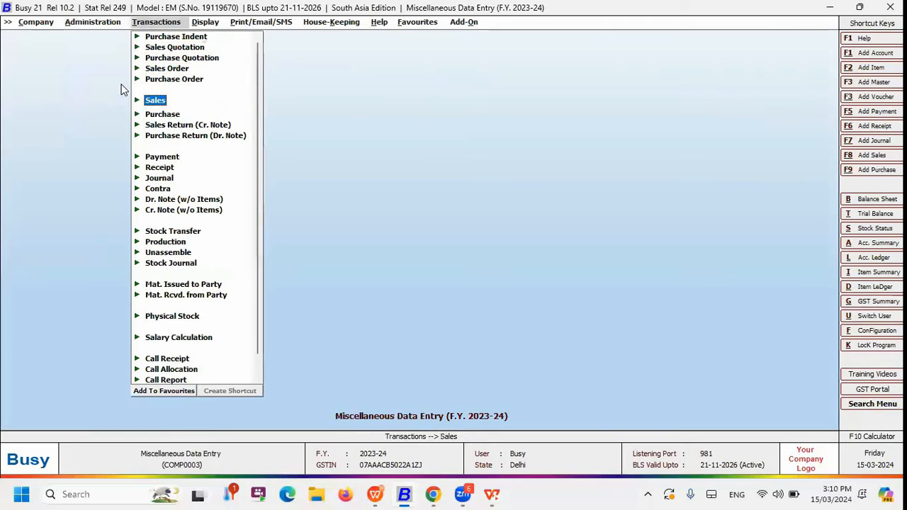
key("Return")
key("Return")
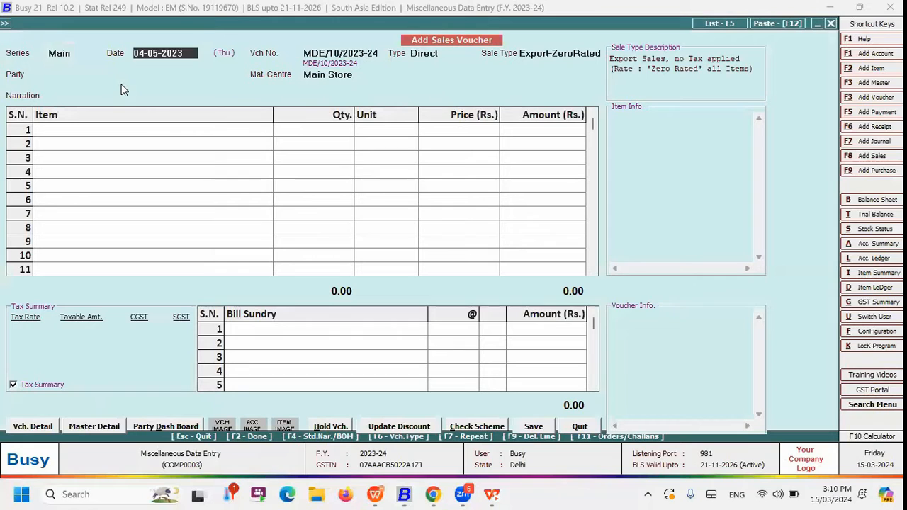
Date the sales voucher 14-03-2024 with type Direct, sale type Local-MultiRate and Arora Exporters as the party
type("14")
key("Return")
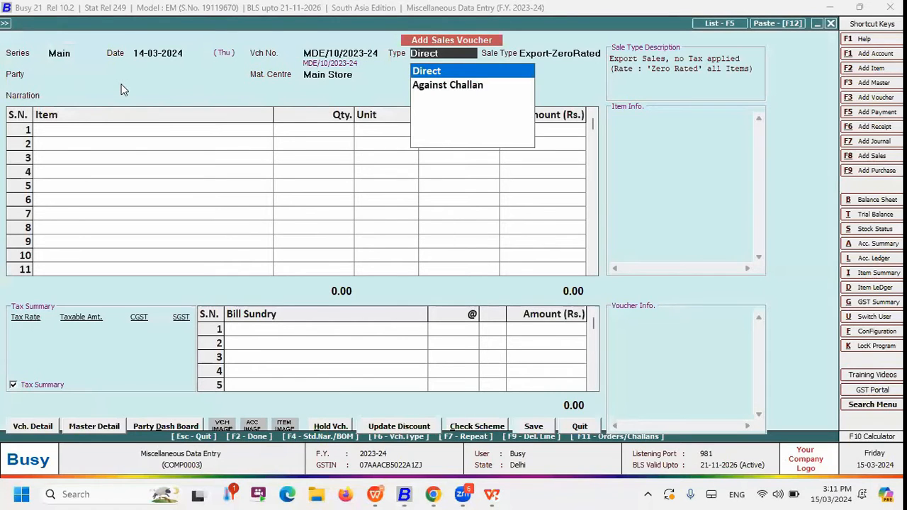
key("Return")
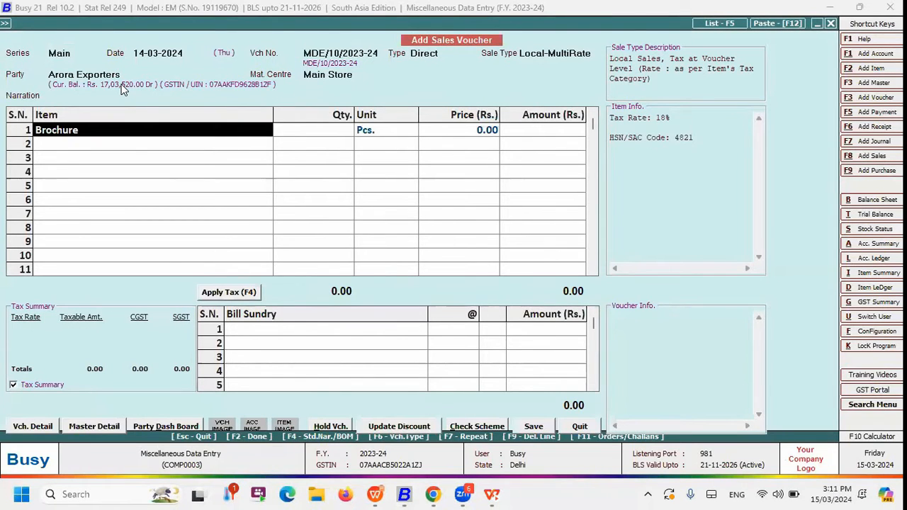
Choose Denim Fabric as the first item of the sales voucher
type("m")
left_click(120, 85)
key("F3")
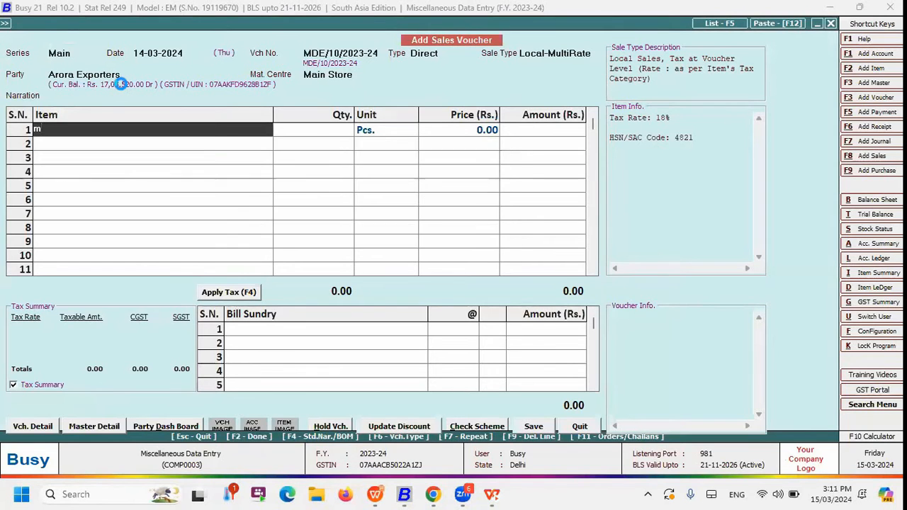
key("Escape")
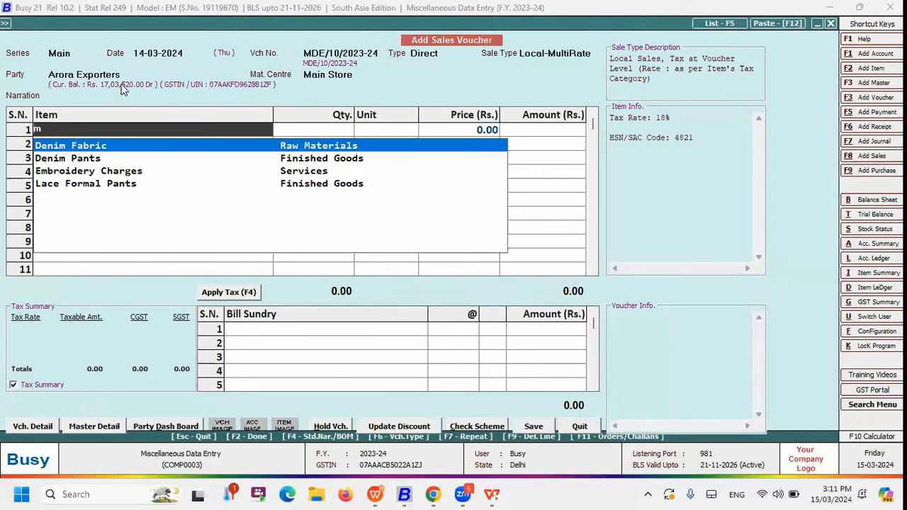
key("Down")
key("Down")
key("Down")
key("Up")
key("Down")
key("Up")
key("Up")
key("Up")
key("Return")
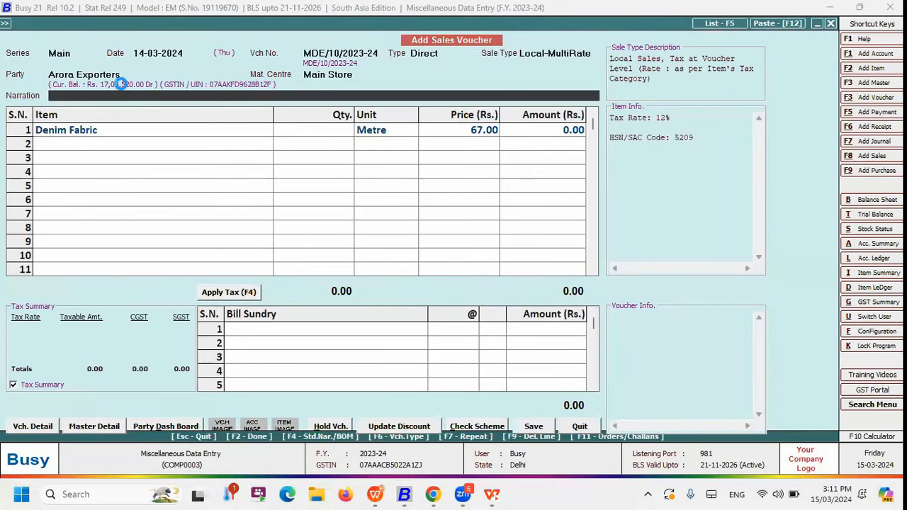
Set the Denim Fabric quantity to 1 metre and complete the voucher's item list
type("1")
key("Return")
Save the Denim Fabric voucher and check the foot of its invoice preview for the daily message
key("Return")
key("Return")
key("Return")
key("Return")
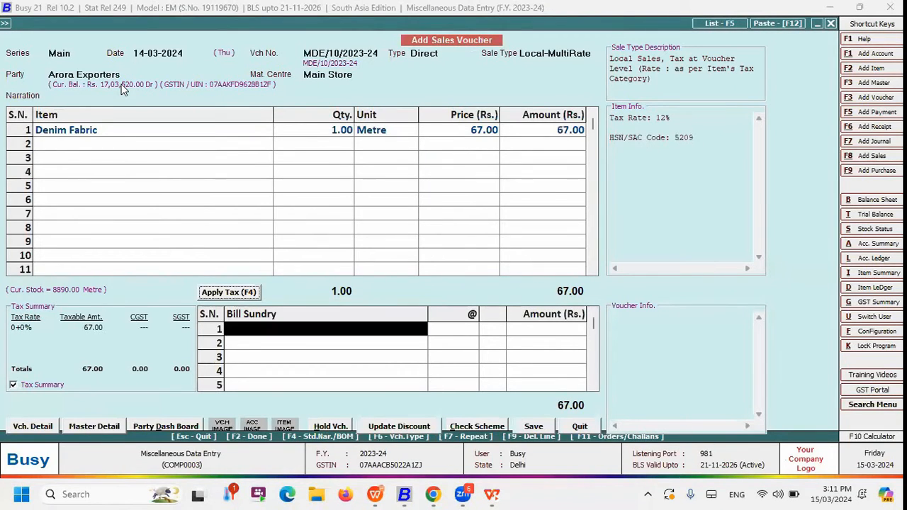
key("Return")
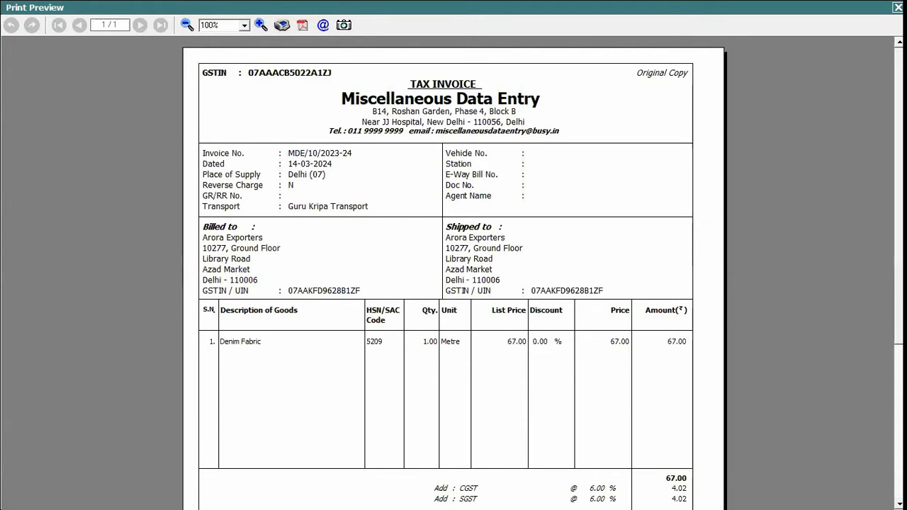
scroll(461, 328, "down", 5)
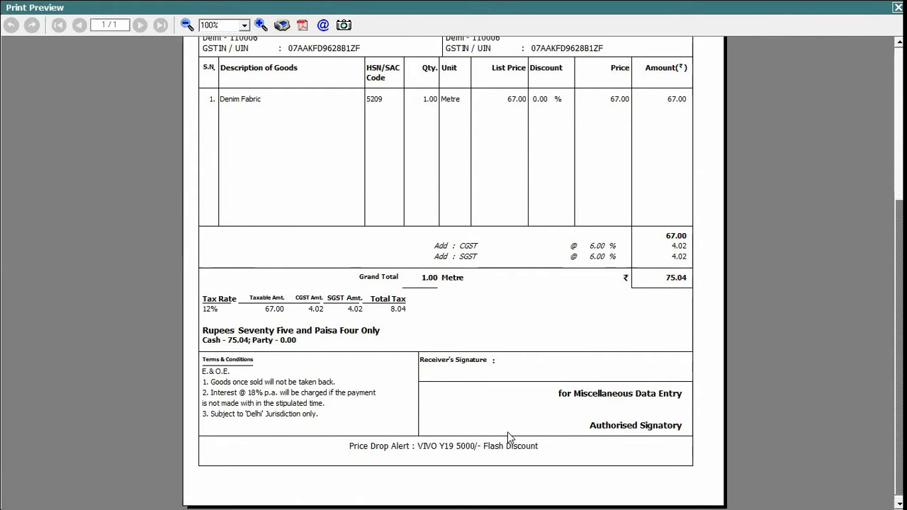
key("Escape")
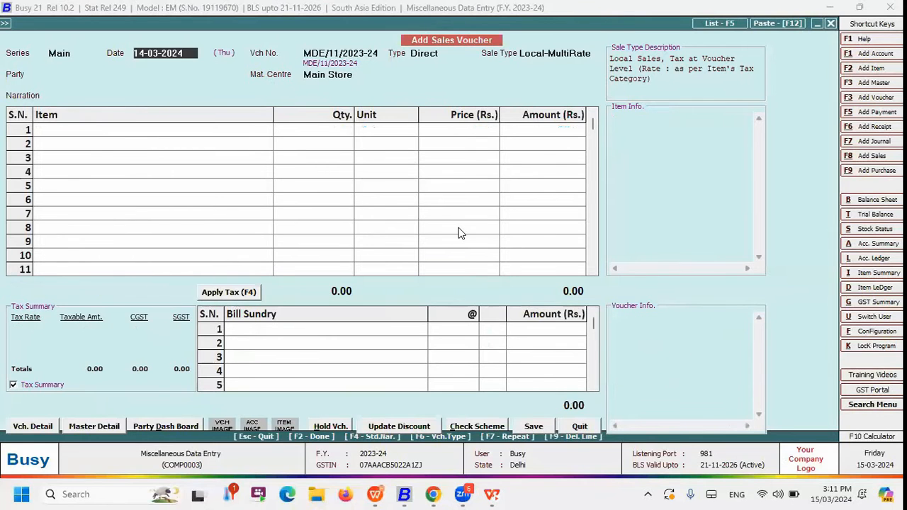
Date the next sales voucher 15-03-2024 with type Direct and Arora Exporters as the party
type("15")
key("Return")
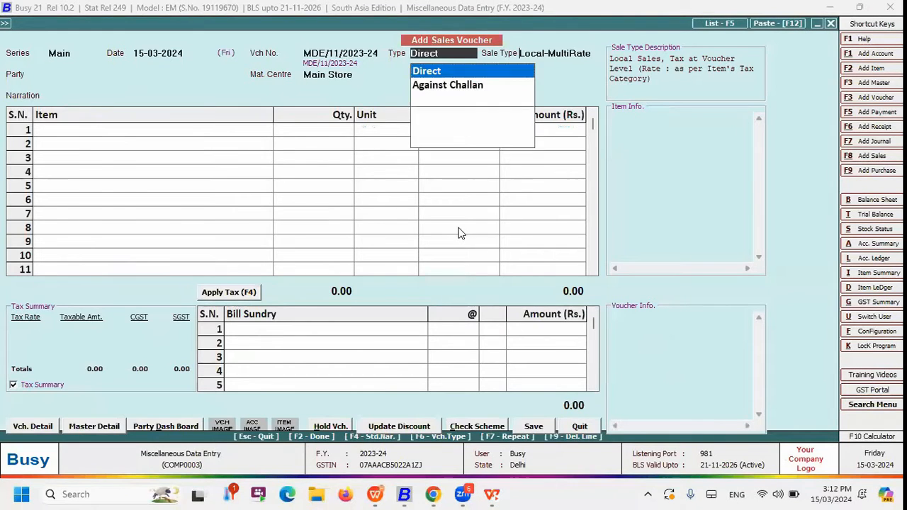
key("Return")
Add 1 metre of Cotton Fabric to the voucher and save it with an invoice preview
key("Return")
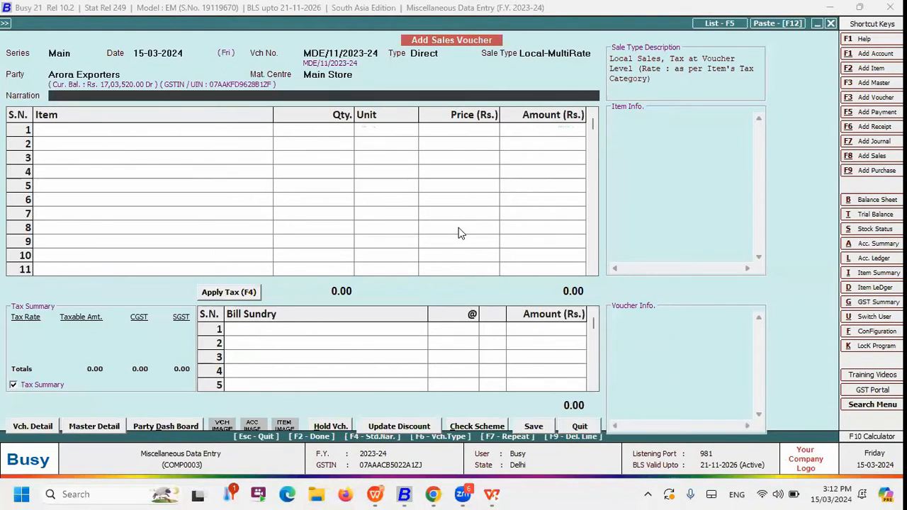
key("Return")
key("Return")
key("Return")
key("Down")
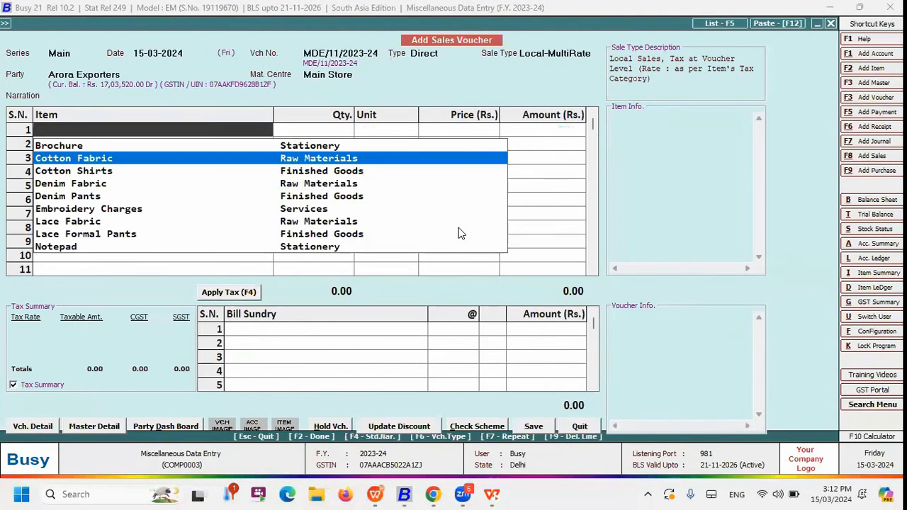
key("Return")
type("1")
key("Return")
key("Return")
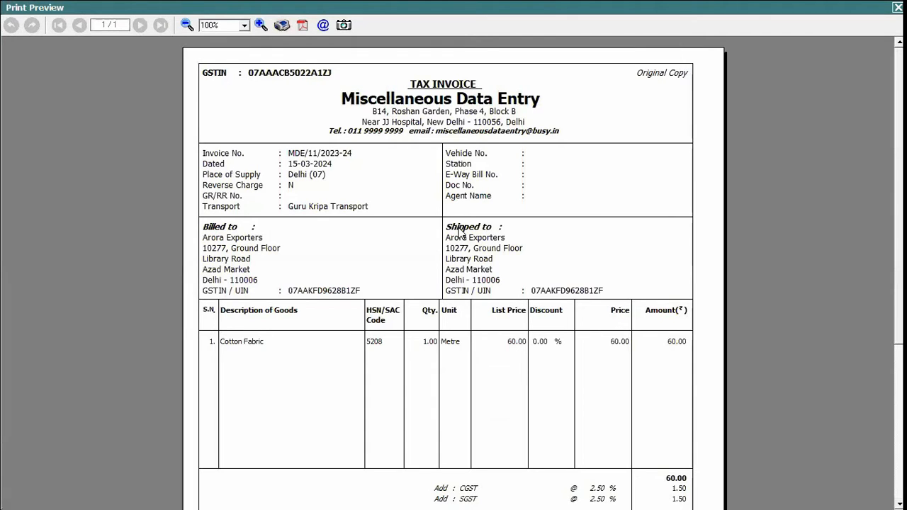
Check the foot of the Cotton Fabric invoice preview for the daily message, and close the preview and the blank sales voucher
scroll(459, 232, "down", 5)
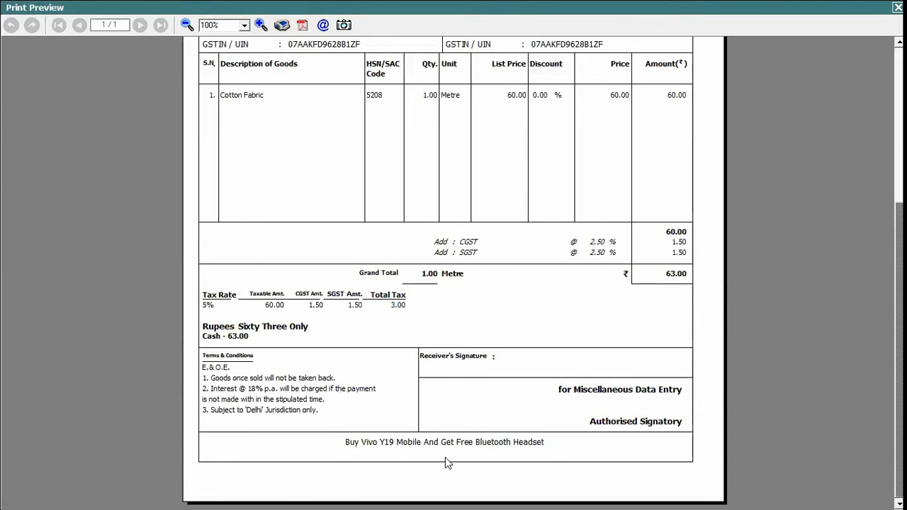
key("Escape")
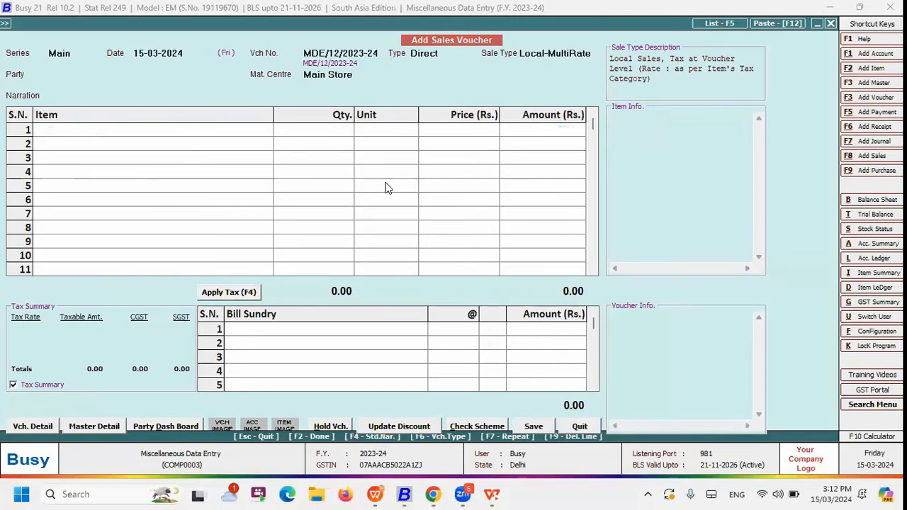
key("Escape")
Display the Miscellaneous Data Entry options, and switch to the WPS Presentation slide show to show the Serial No. Installation Details slide
key("Left")
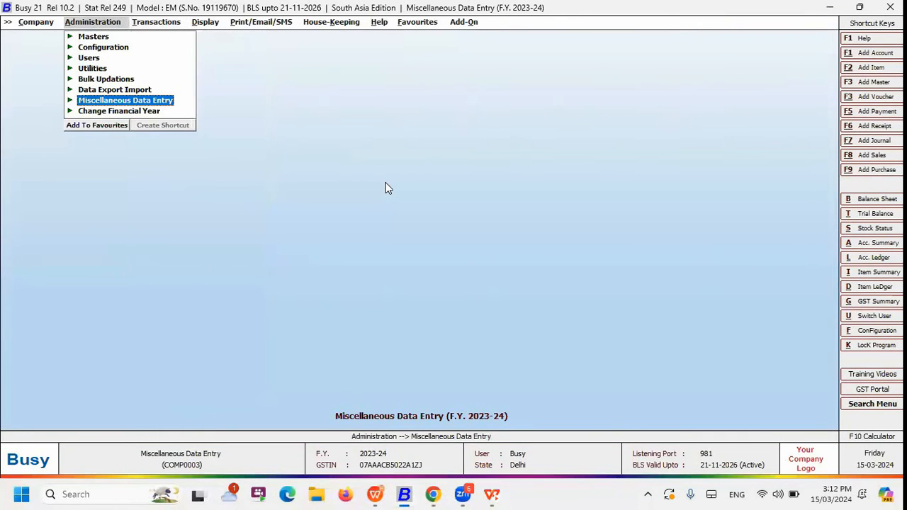
key("Return")
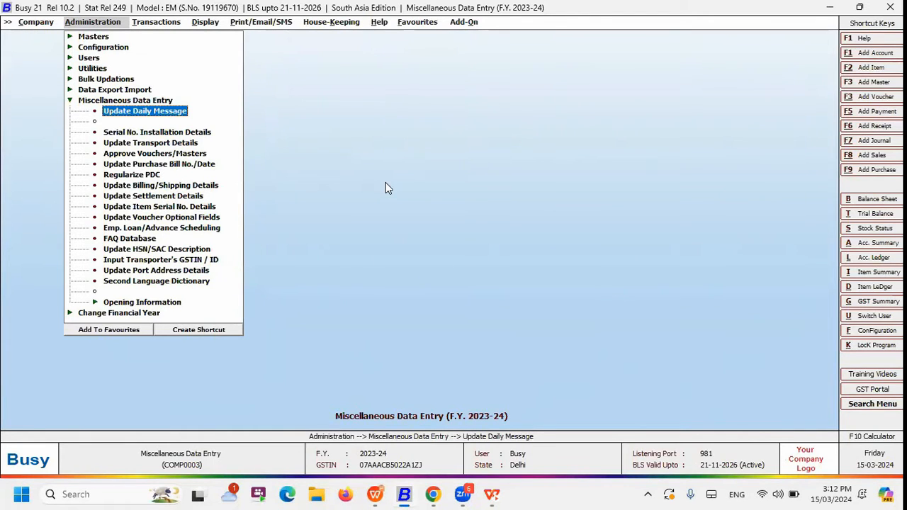
key("alt+Tab")
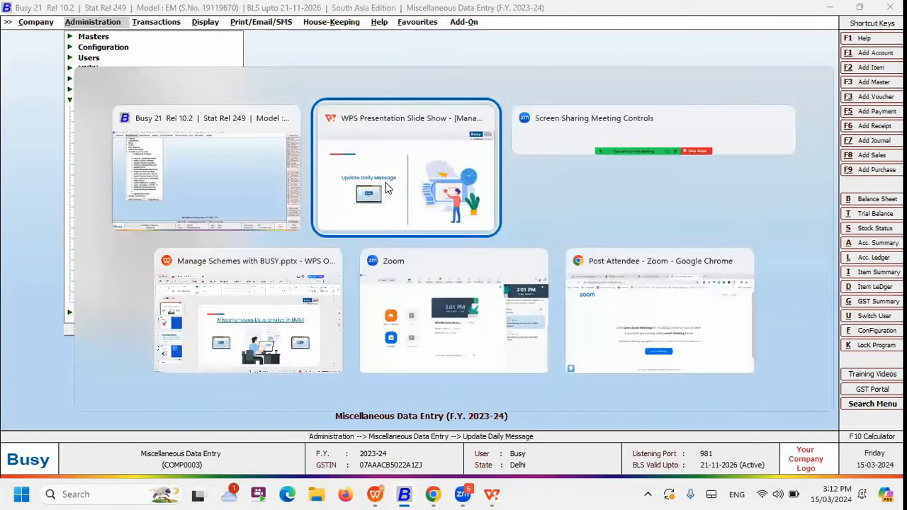
key("Right")
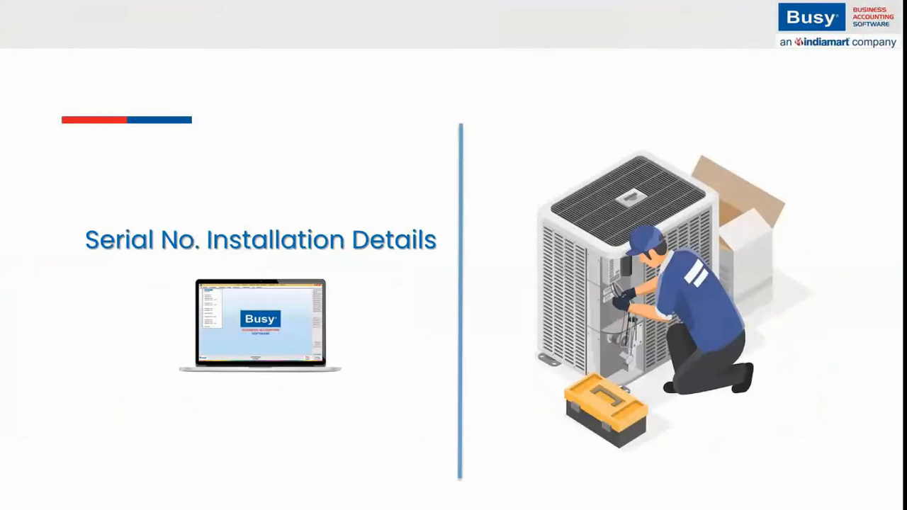
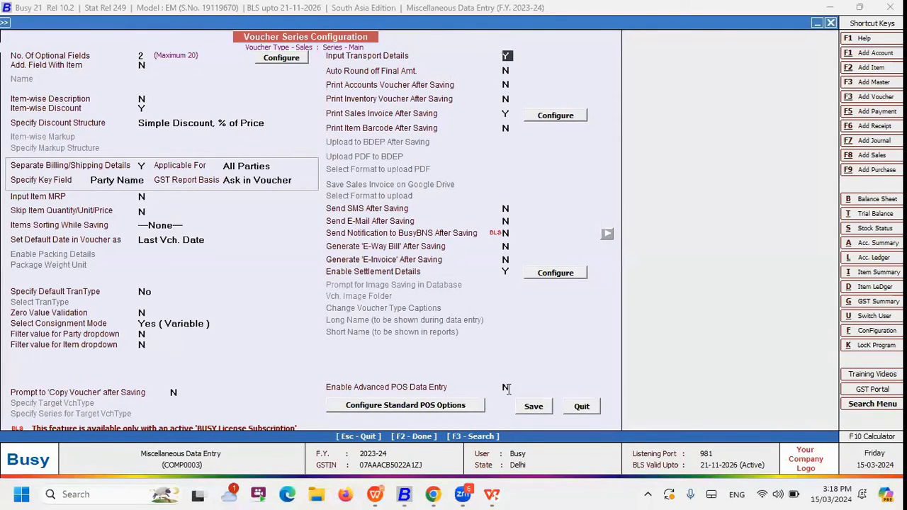
Leave the Sales series configuration and open the 15-03-2024 Arora Exporters sales voucher for Split AC for modification
left_click(580, 406)
key("Escape")
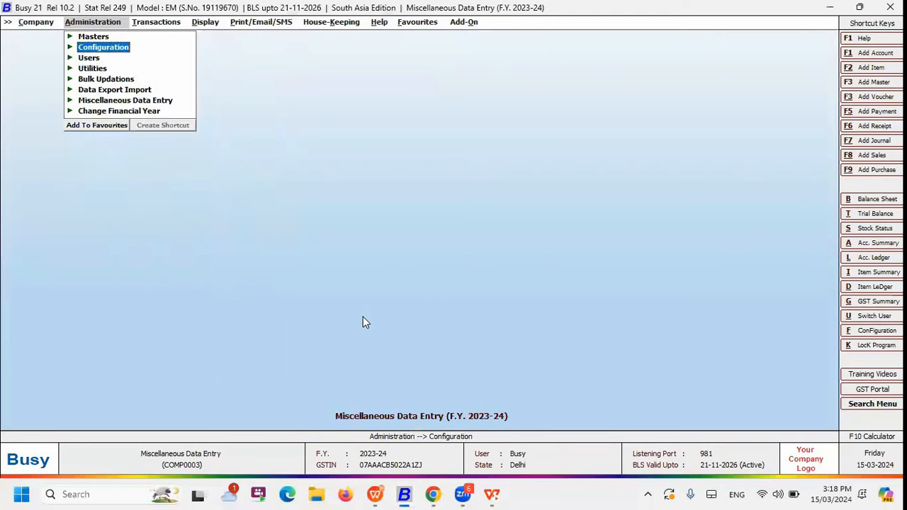
key("Right")
key("Up")
key("Return")
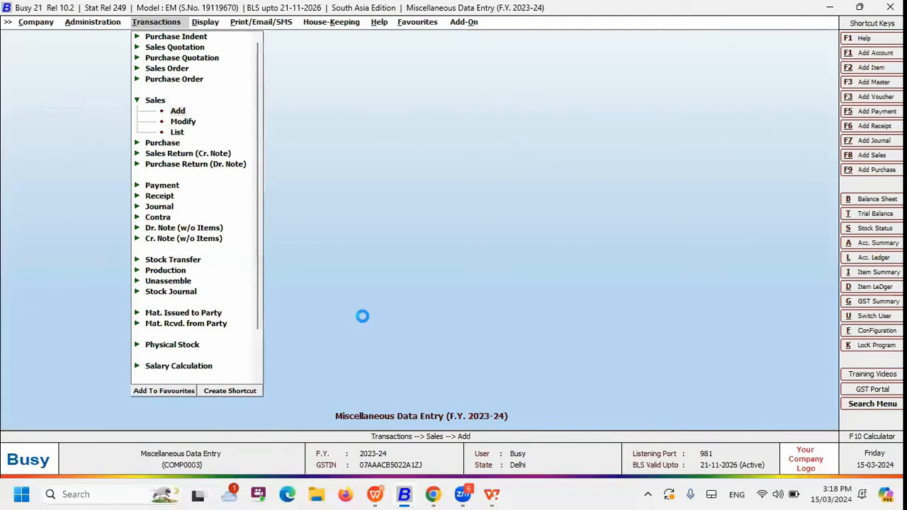
key("Escape")
key("Down")
key("Return")
key("Return")
key("Return")
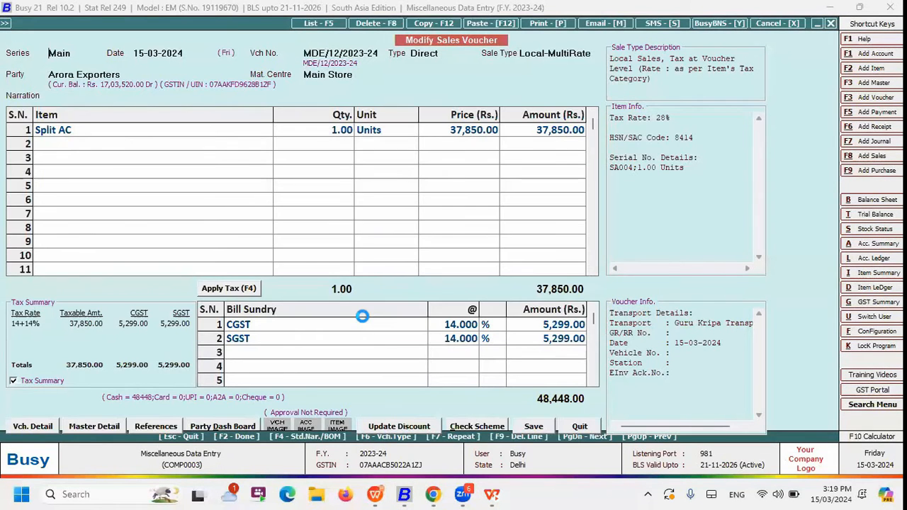
Examine the voucher's transport details, from the transporter through the GR/RR, station and PIN code fields to the e-invoice requirement
key("Return")
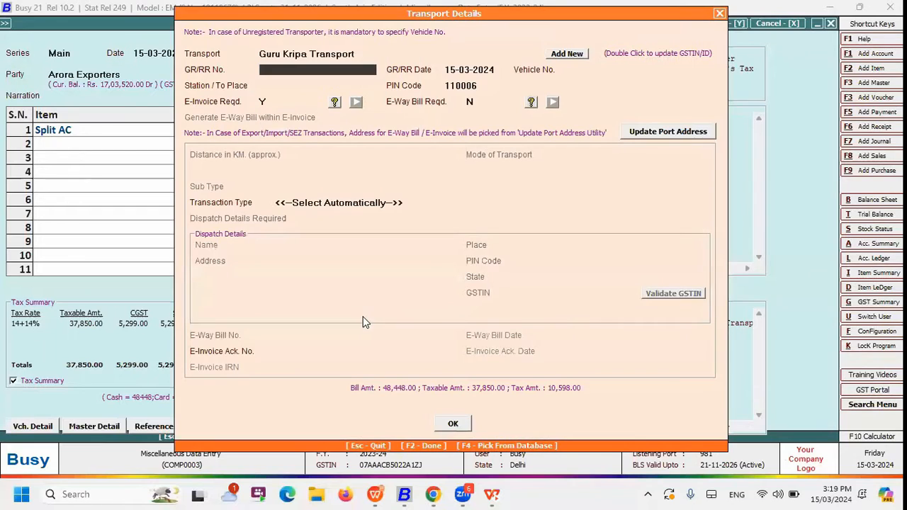
key("Up")
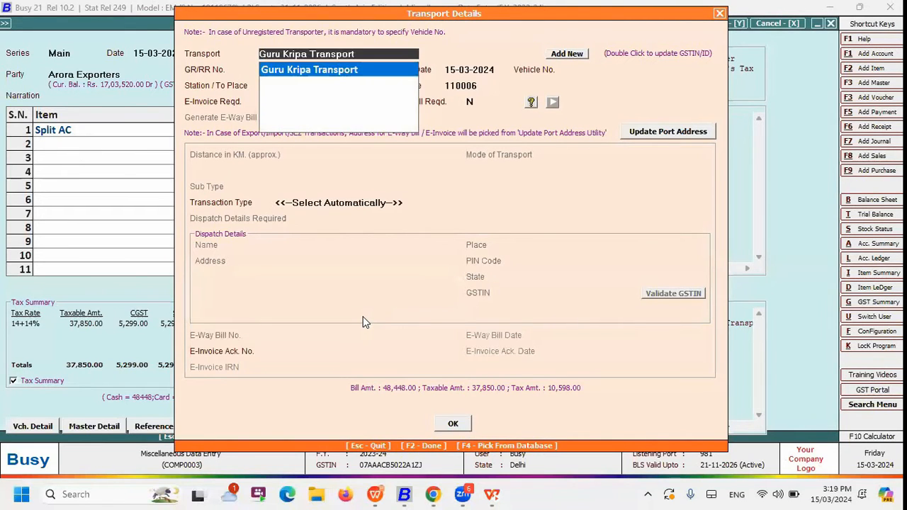
key("Return")
key("Return")
key("Return")
key("Return")
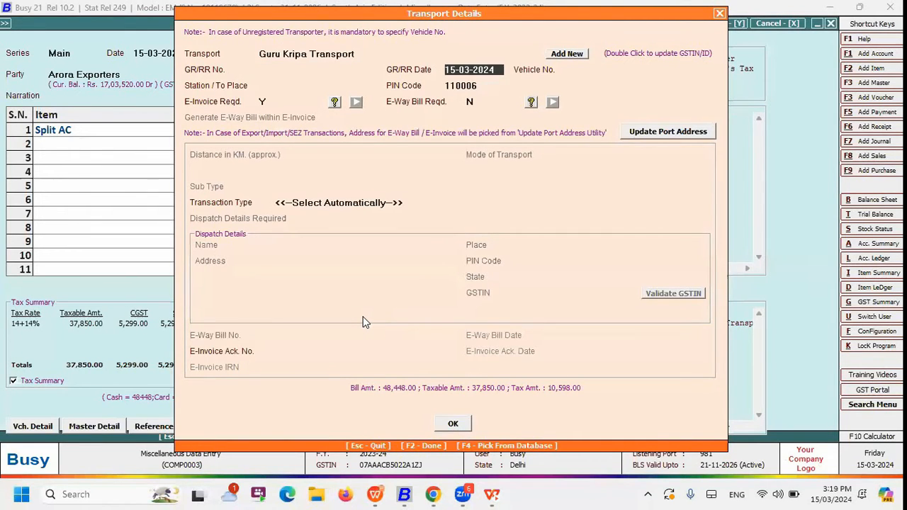
key("Return")
key("Return")
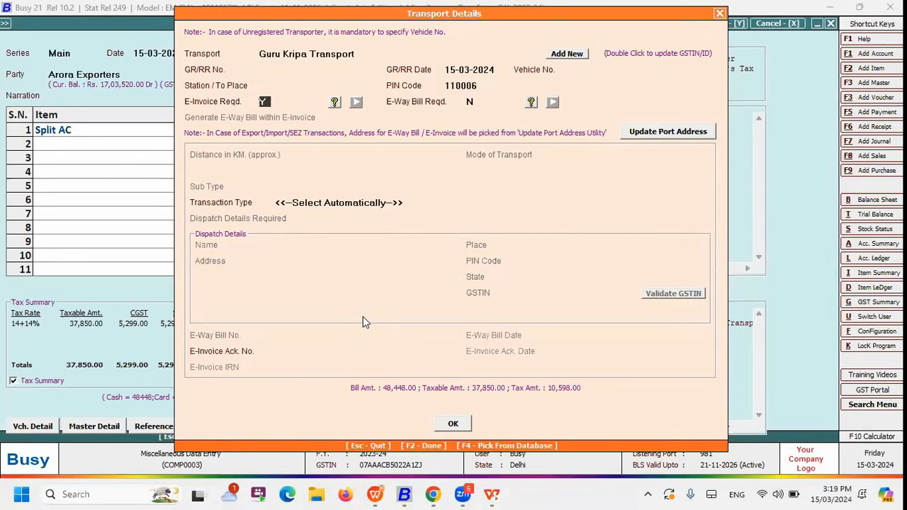
Accept the transport details and close the sales voucher
key("F2")
key("Return")
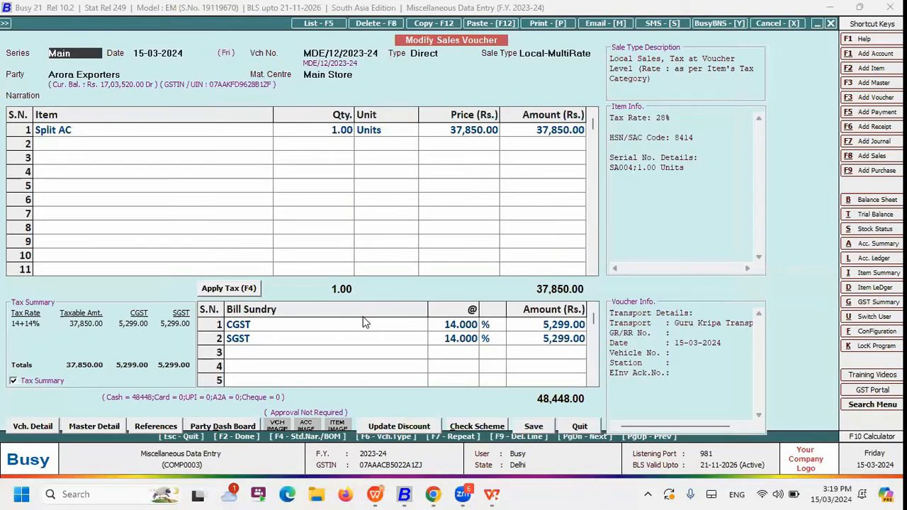
key("Escape")
key("Return")
key("Escape")
key("Escape")
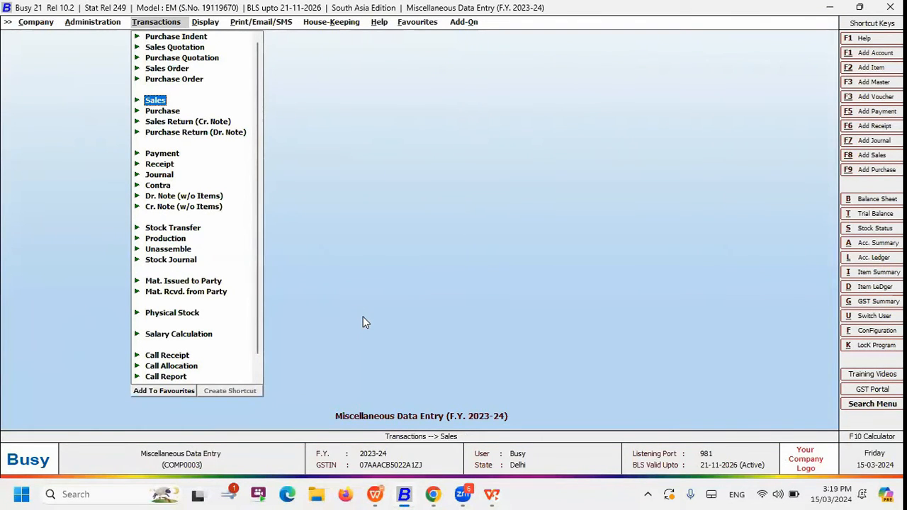
Start the Update Transport Details utility from the Miscellaneous Data Entry features
key("Left")
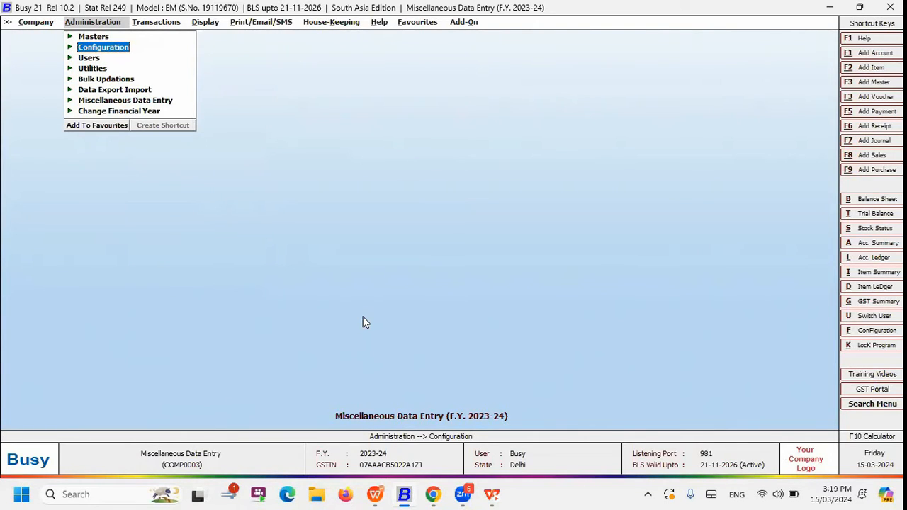
key("Down")
key("Down")
key("Down")
key("Down")
key("Down")
key("Return")
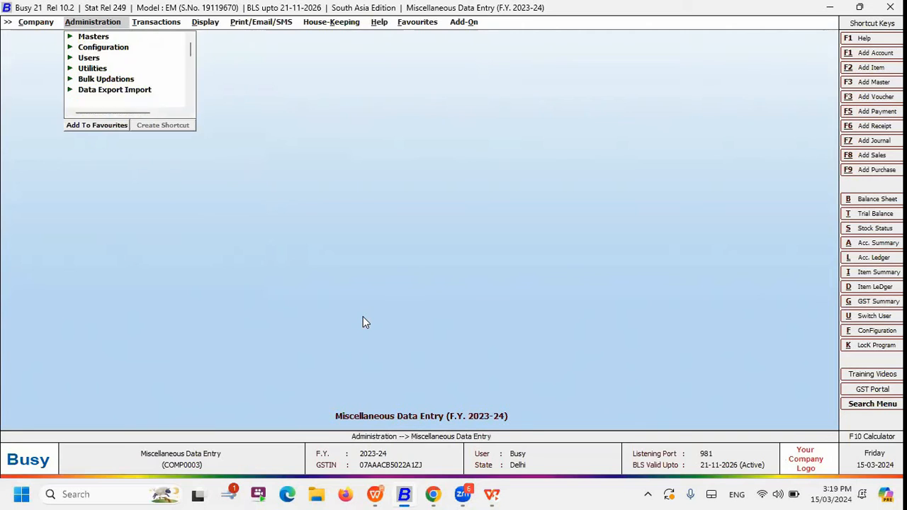
key("Down")
key("Down")
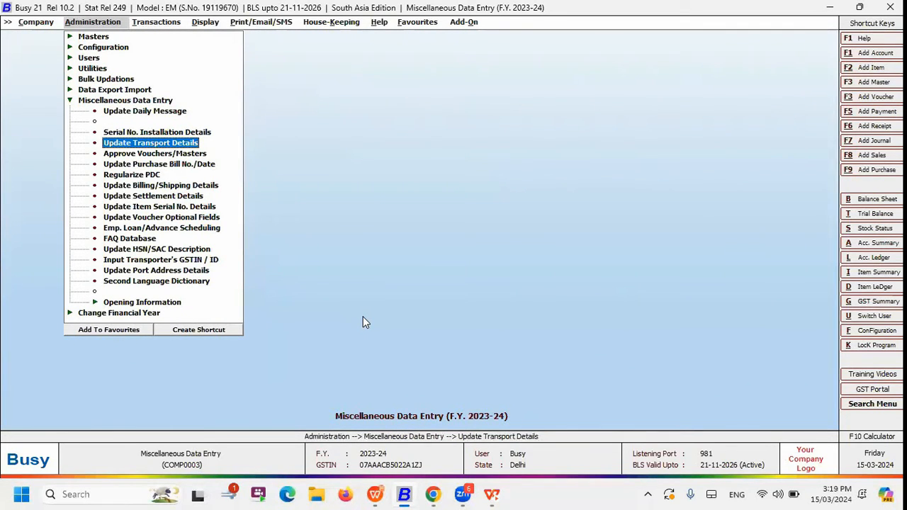
key("Return")
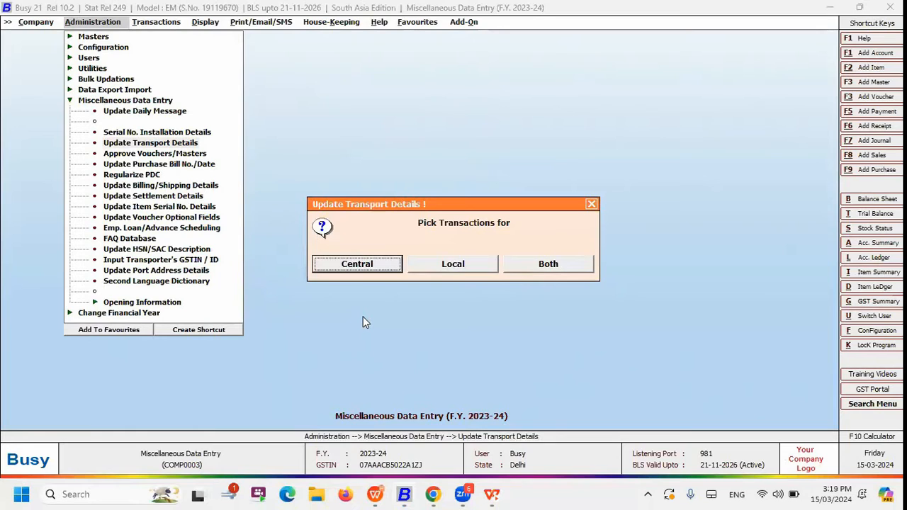
Pick both central and local transactions for all parties, date-wise, for the transport details update
key("Right")
key("Left")
key("Right")
key("Right")
key("Return")
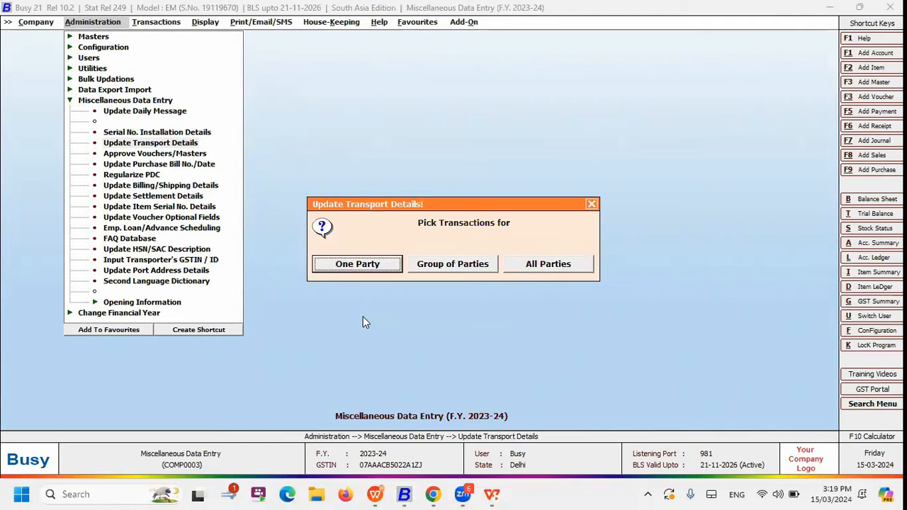
key("Right")
key("Right")
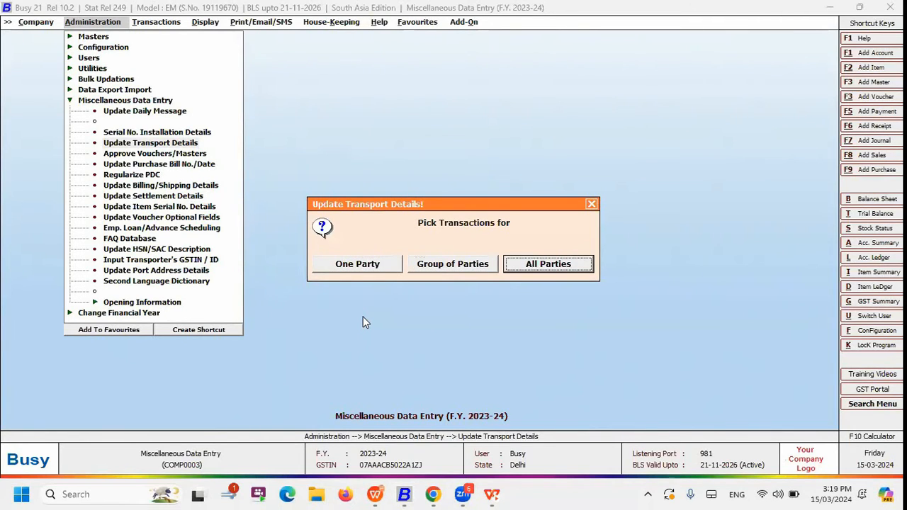
key("Return")
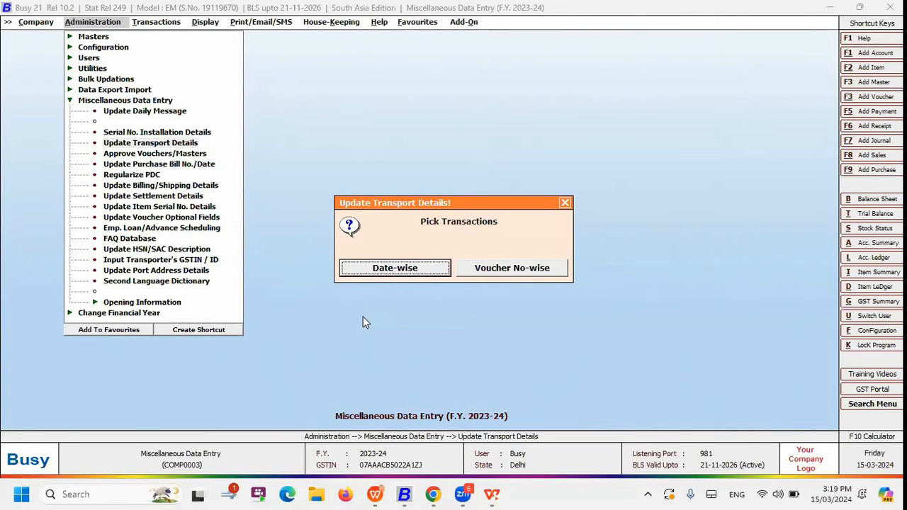
key("Right")
key("Left")
key("Return")
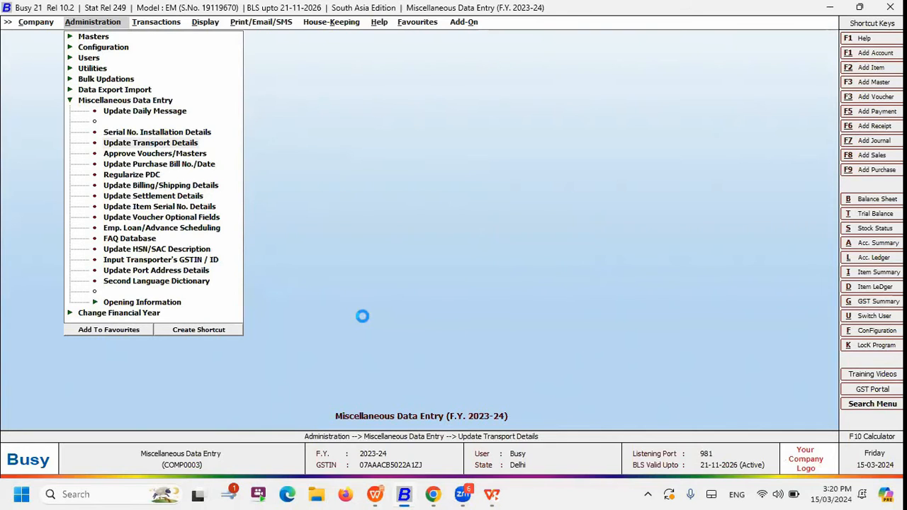
List the Sales vouchers of all series from 01-04-2023 to 15-03-2024 with all transport entries
key("Return")
key("Return")
key("Return")
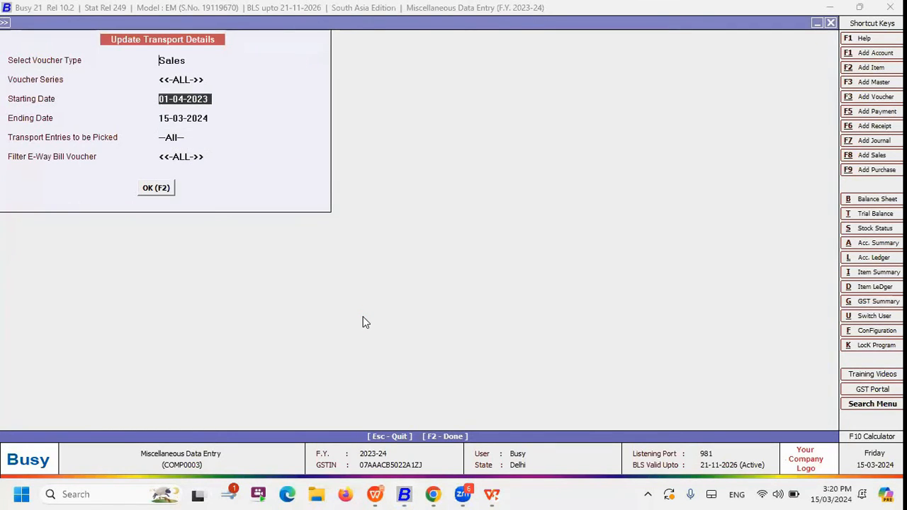
key("F2")
Set the transporter of the first Arora Exporters voucher, dated 01-04-2023, to Vahan Transport
key("Right")
key("Down")
key("Left")
key("Left")
key("Up")
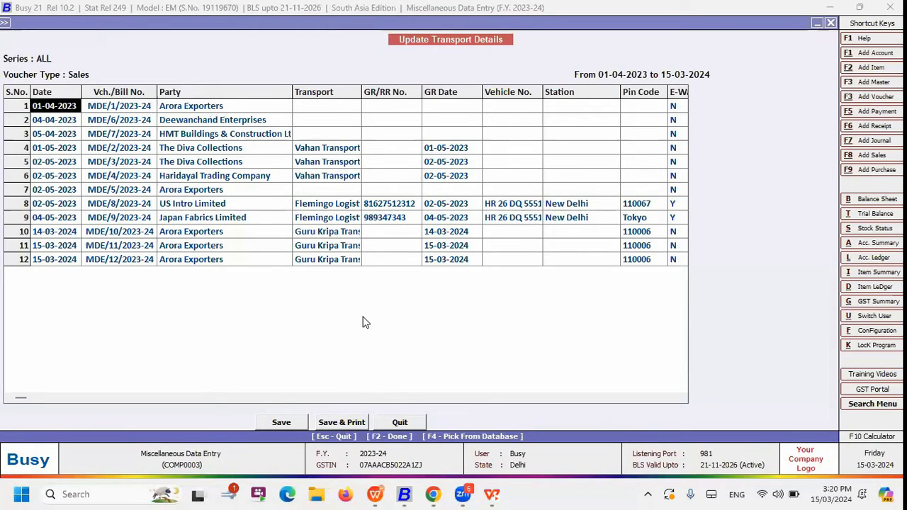
key("Right")
key("Right")
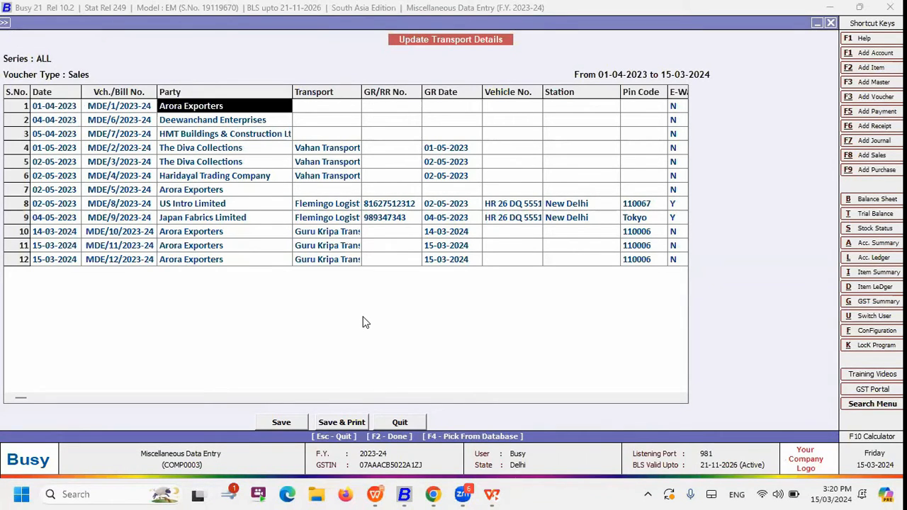
key("Right")
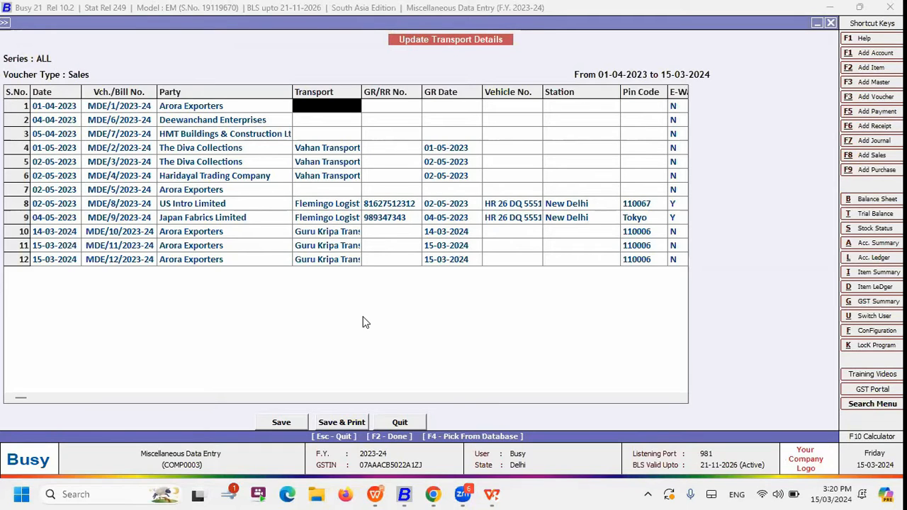
type("h")
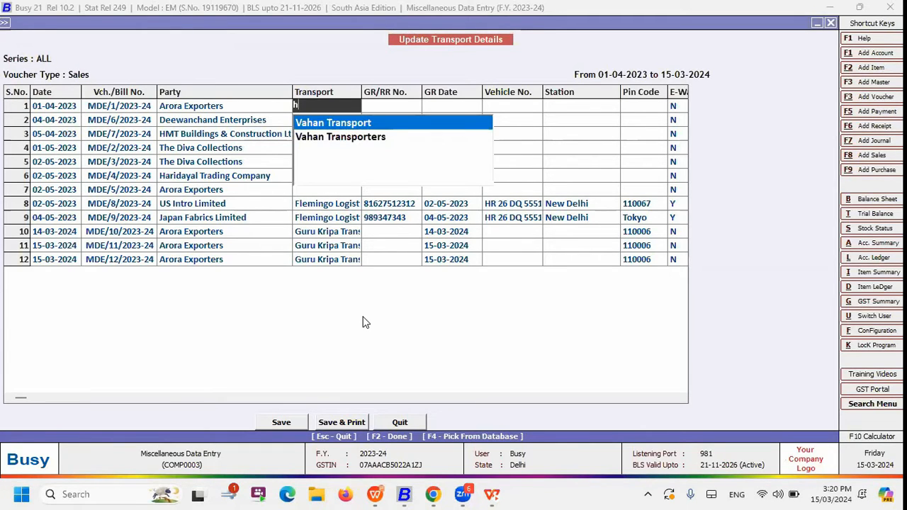
key("Return")
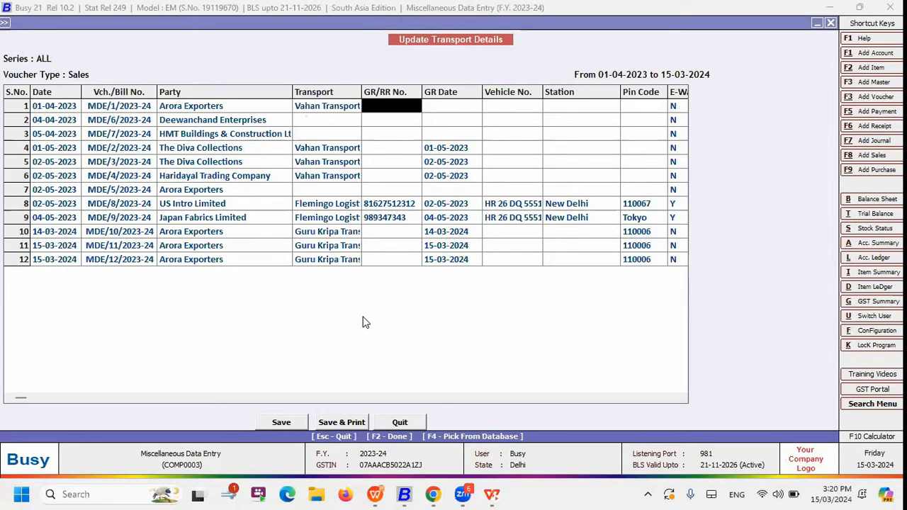
Set the transporter of the Deewanchand Enterprises and HMT Buildings & Construction vouchers to Vahan Transport
key("Down")
key("Left")
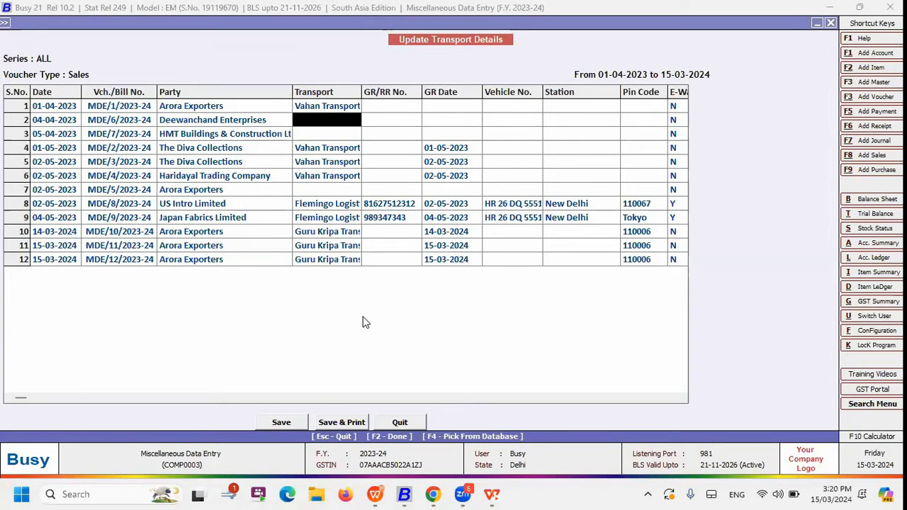
key("Return")
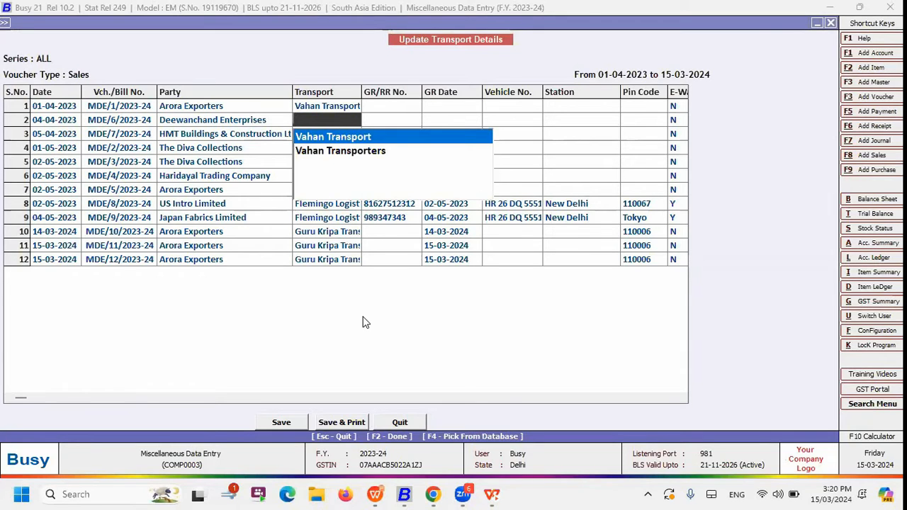
key("Return")
key("Return")
key("Return")
Set the transporter of the Arora Exporters voucher dated 02-05-2023 to Guru Kripa Transport
key("Down")
key("Down")
key("Down")
key("Down")
key("Left")
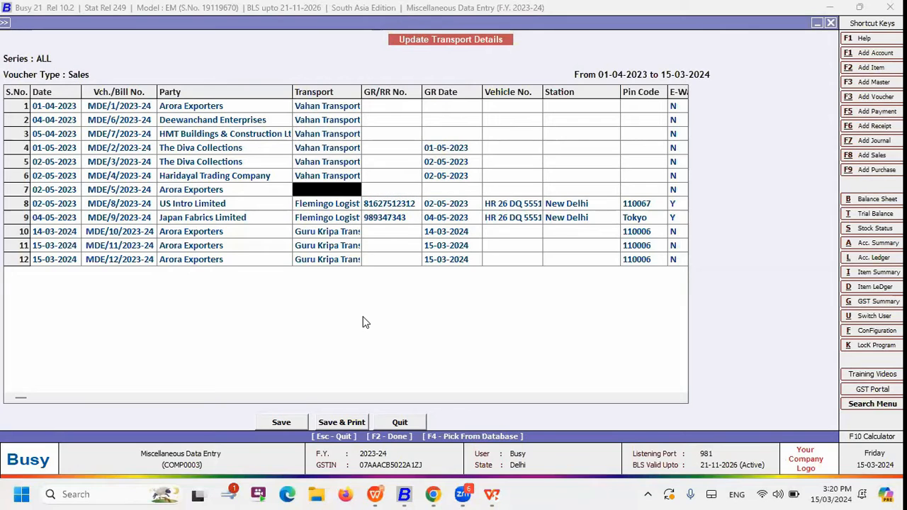
key("Return")
key("Return")
key("Return")
Examine the remaining transport columns of the first voucher, from GR/RR number and vehicle to e-way bill, distance and mode of transport
key("Up")
key("Up")
key("Up")
key("Up")
key("Up")
key("Right")
key("Up")
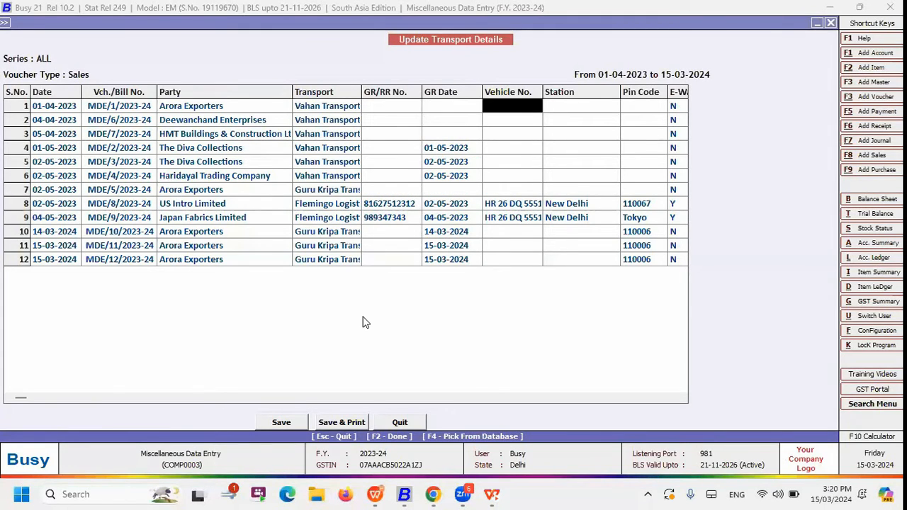
key("Left")
key("Left")
key("Right")
key("Right")
key("Right")
key("Right")
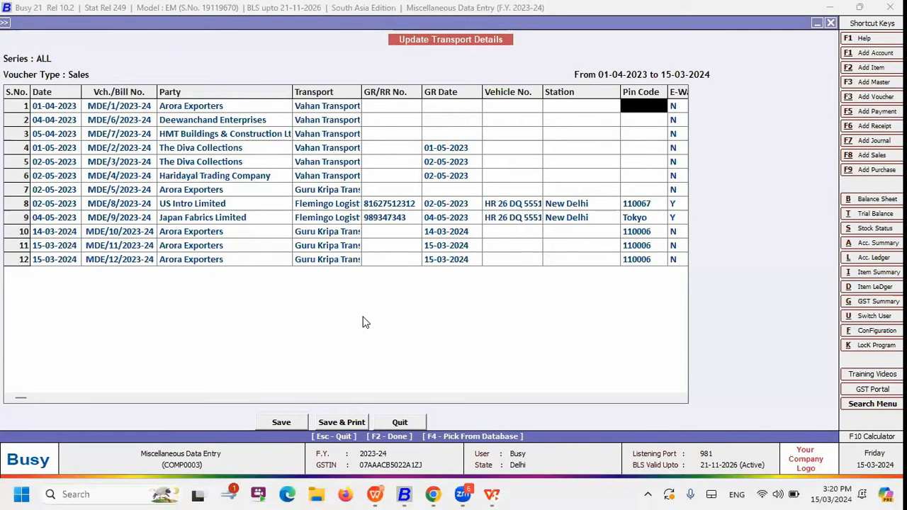
key("Right")
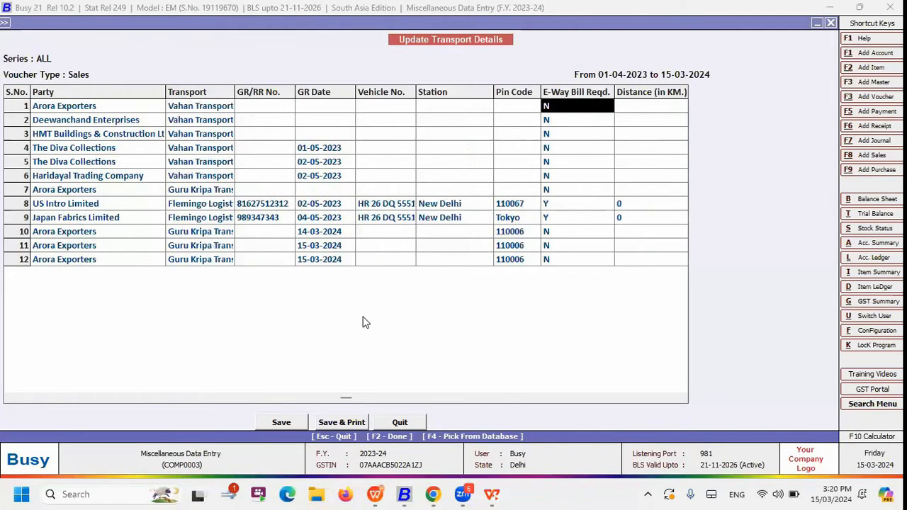
key("Right")
key("Right")
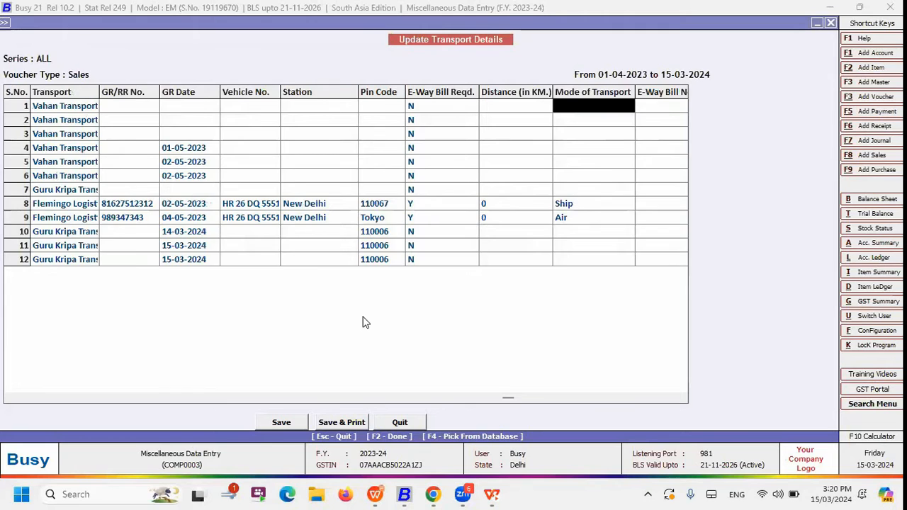
key("Right")
key("Left")
key("Left")
key("Left")
key("Left")
key("Left")
key("Left")
key("Left")
key("Left")
key("Left")
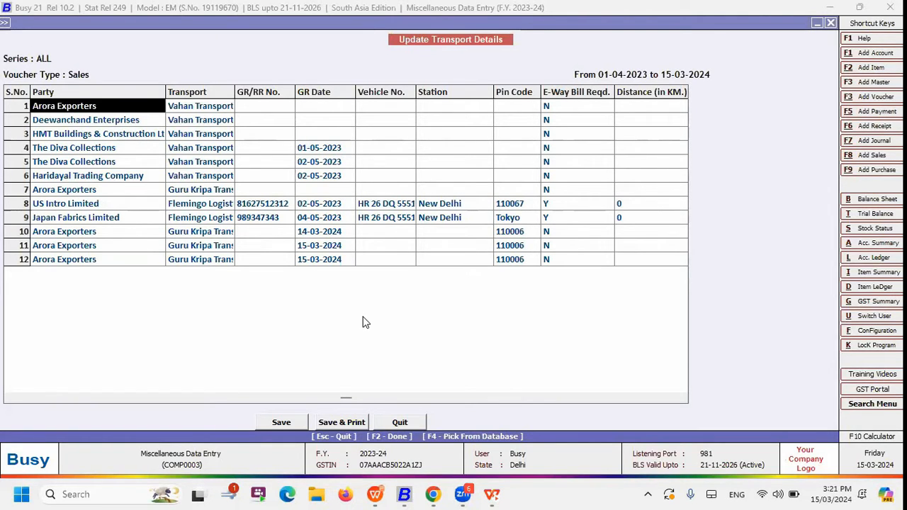
key("Right")
key("Right")
key("Right")
key("Right")
key("Right")
key("Right")
key("Right")
key("Right")
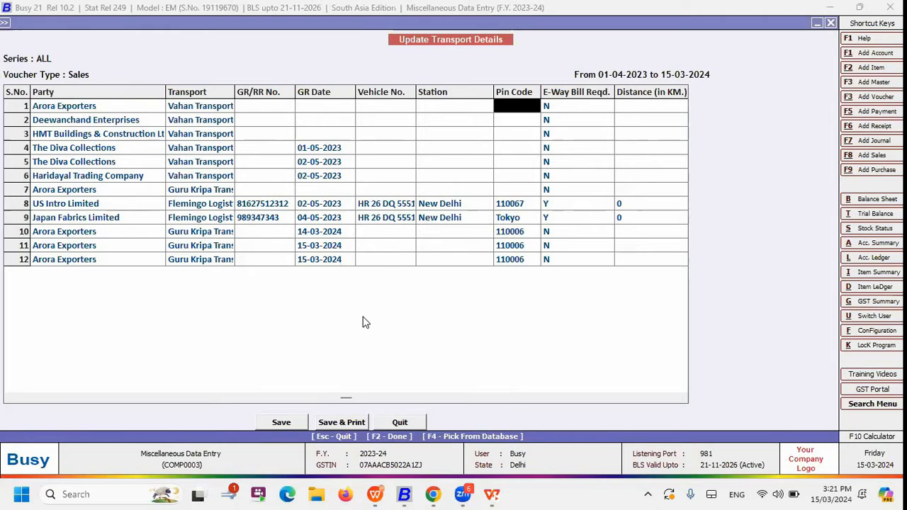
Save the updated transport details and leave the utility
key("F2")
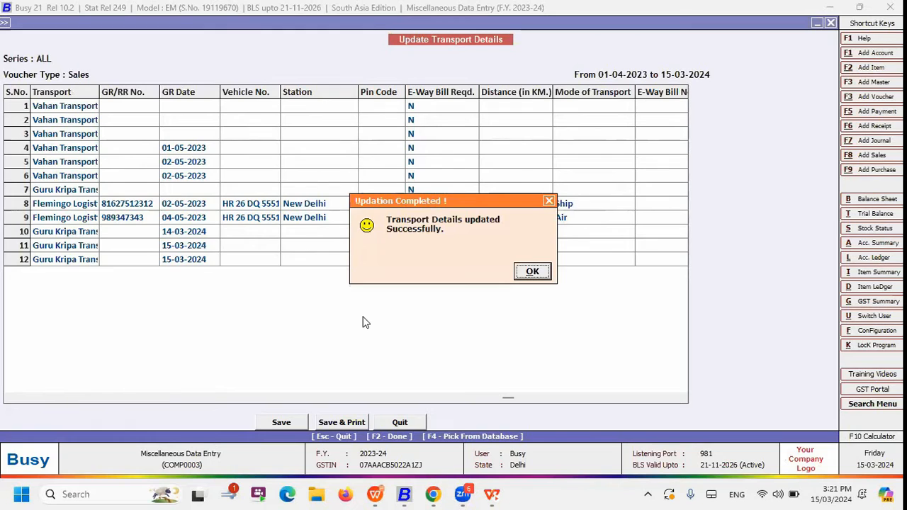
key("Return")
key("Escape")
key("Escape")
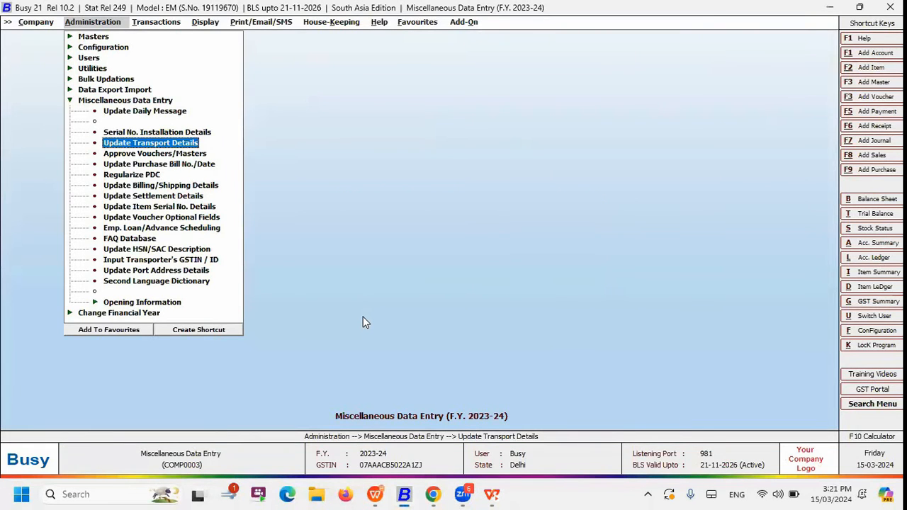
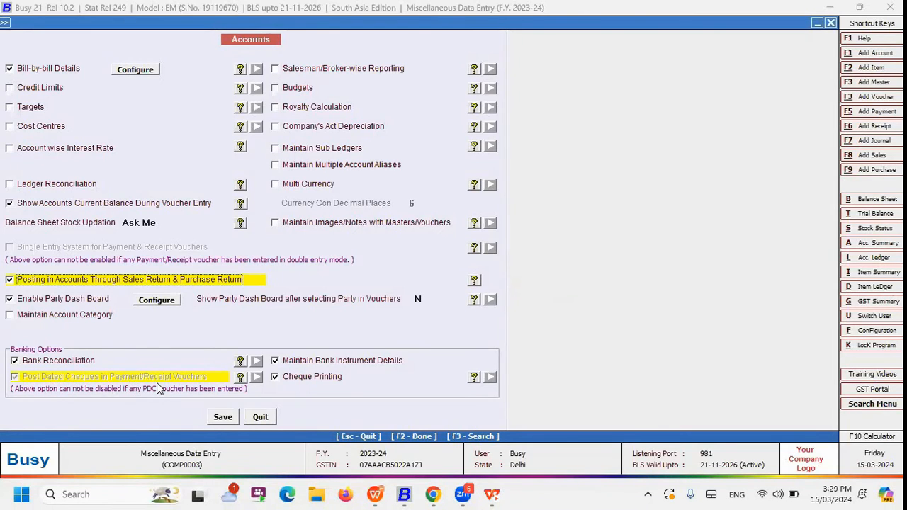
Leave the accounts options and start a new payment voucher in the Main series dated 02-05-2023
key("Escape")
key("Escape")
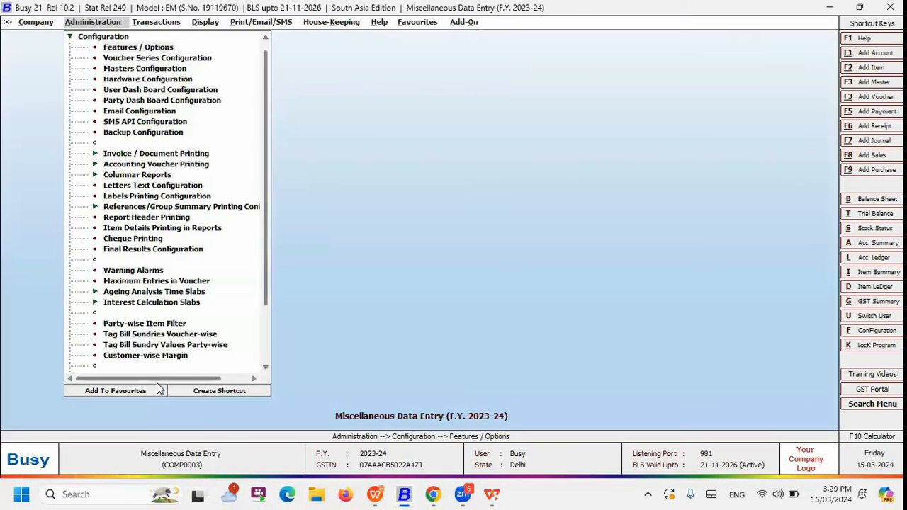
key("Escape")
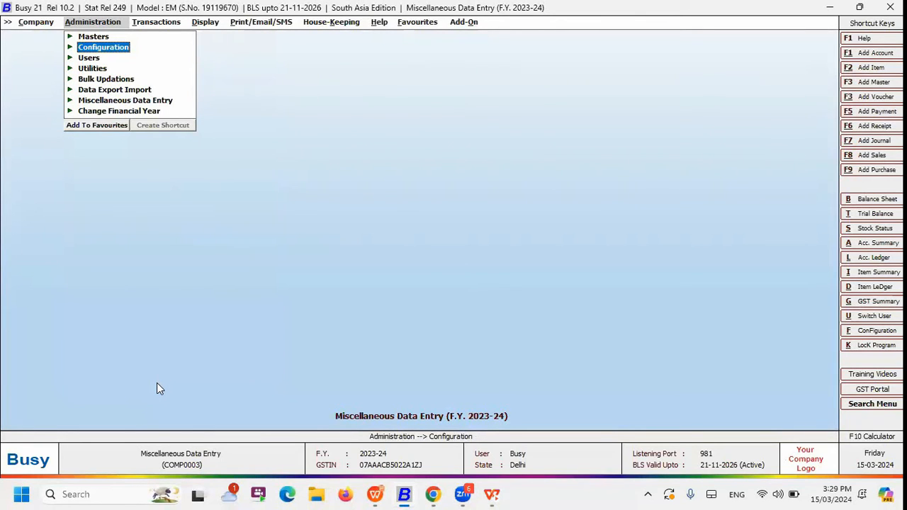
key("Right")
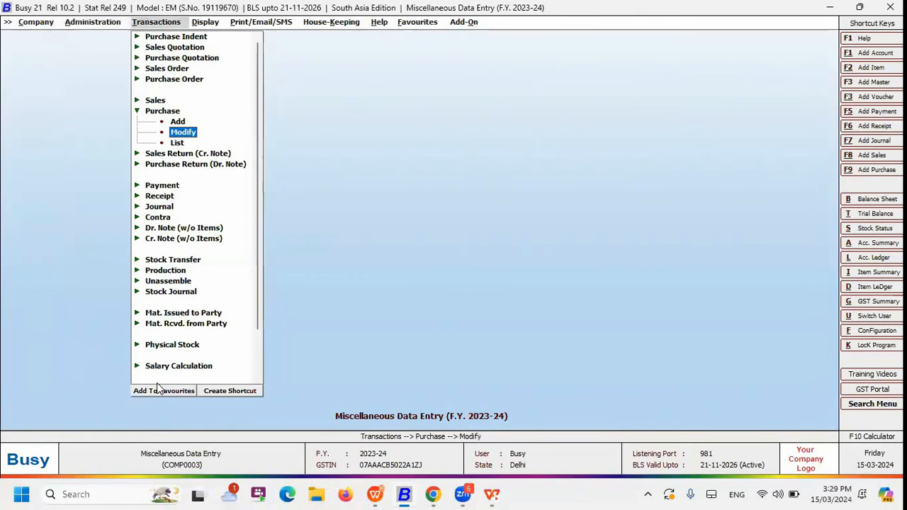
key("Left")
key("Down")
key("Down")
key("Down")
key("Return")
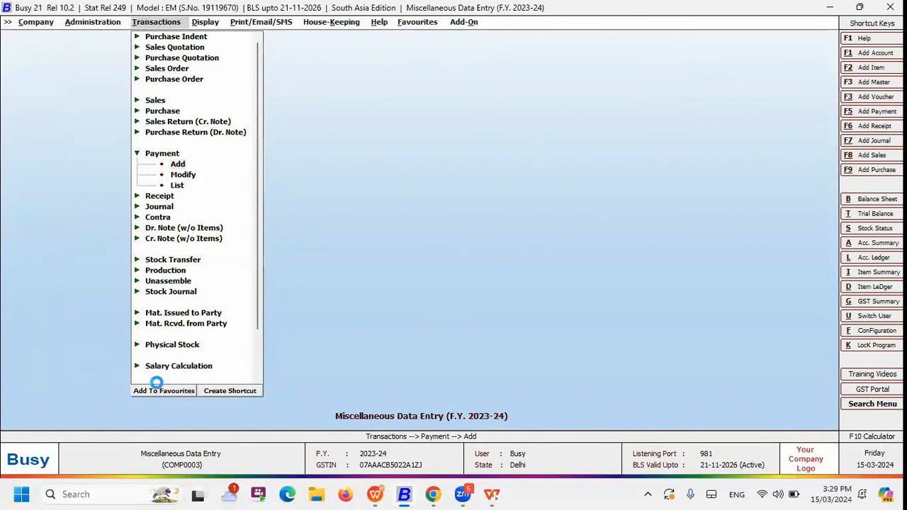
key("Return")
key("Return")
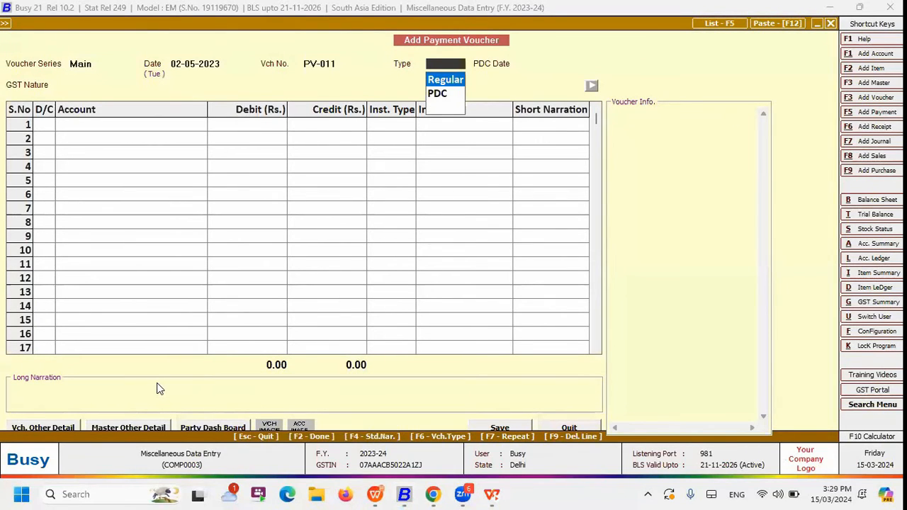
Try the PDC type on the payment voucher and compare it with the Regular type
key("Down")
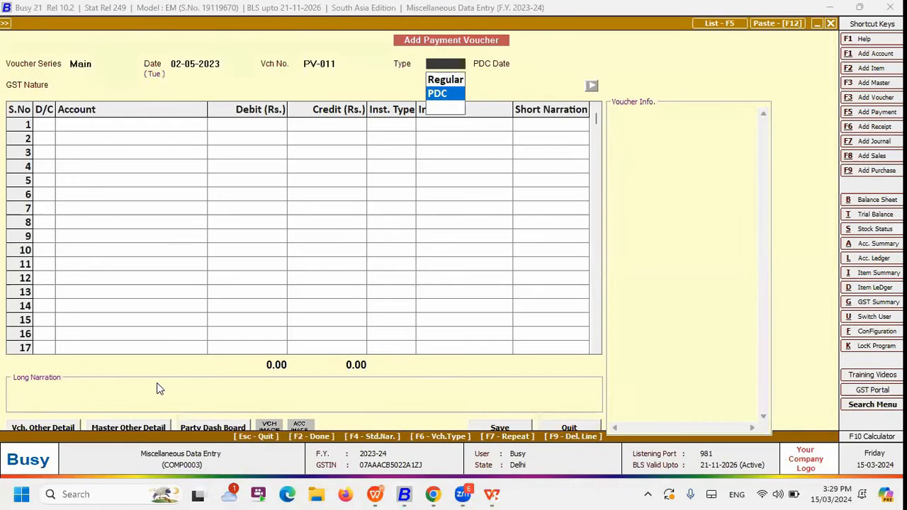
key("Return")
key("shift+Tab")
key("Up")
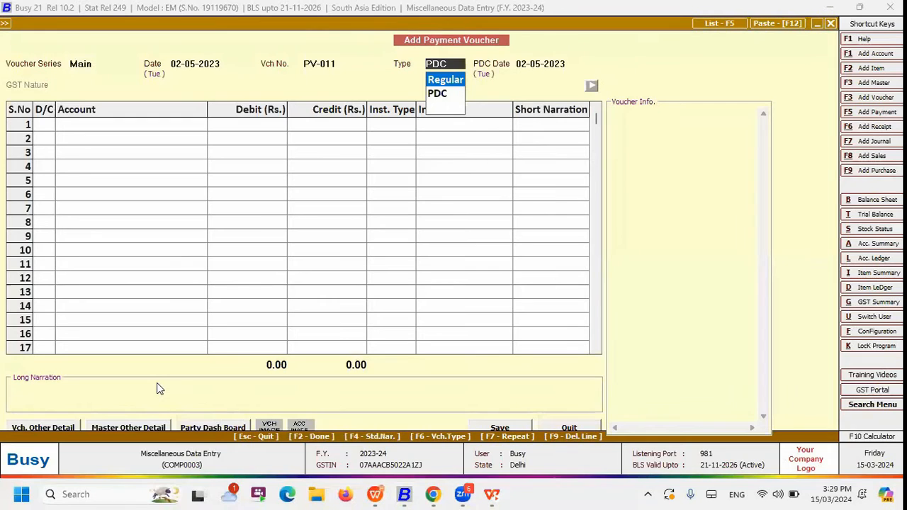
key("Down")
key("Return")
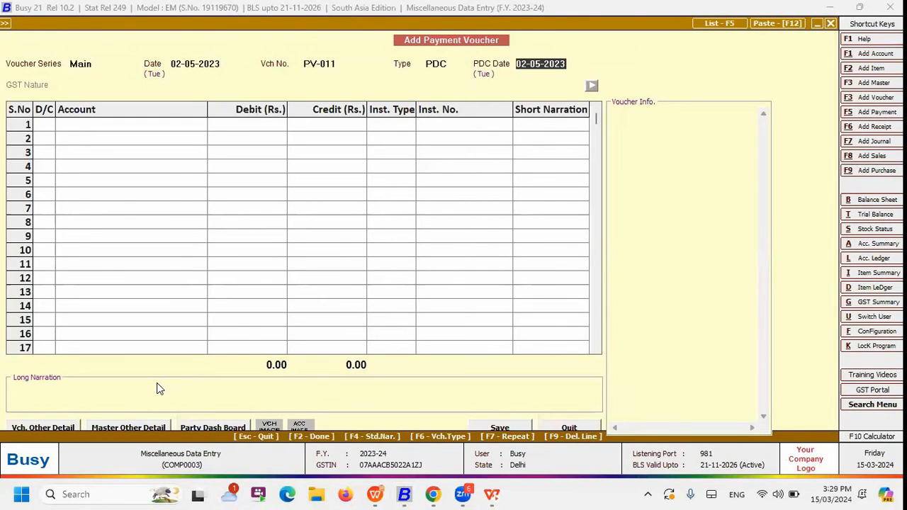
key("shift+Tab")
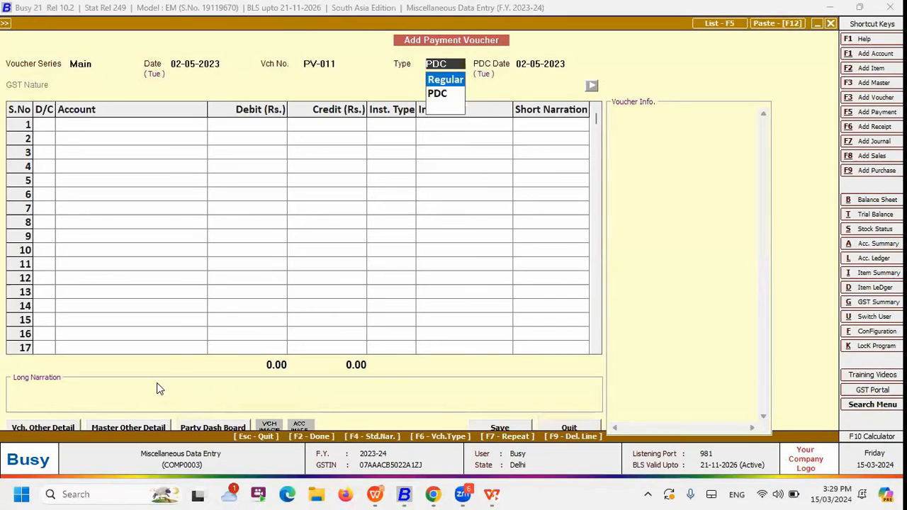
Try to change the payment voucher date to 15-03-2023 and abandon the entry
left_click(194, 64)
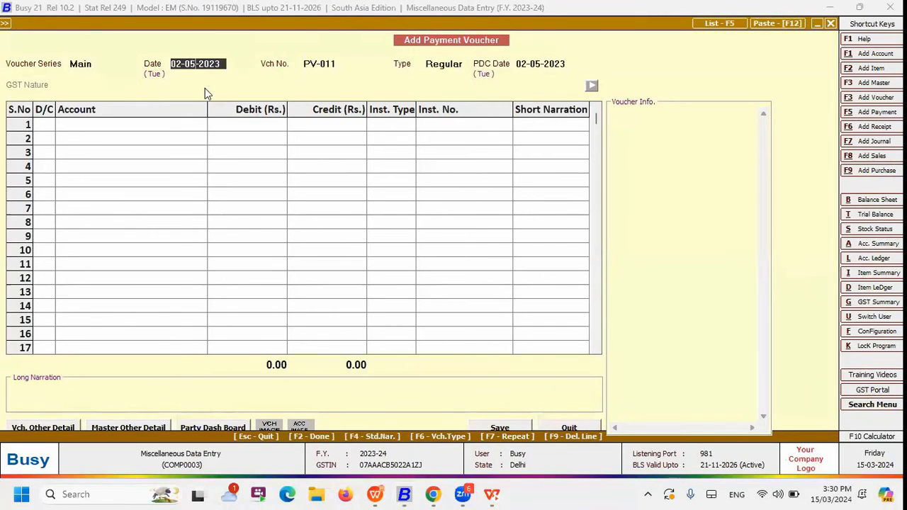
key("BackSpace")
type("3")
type("15")
key("Return")
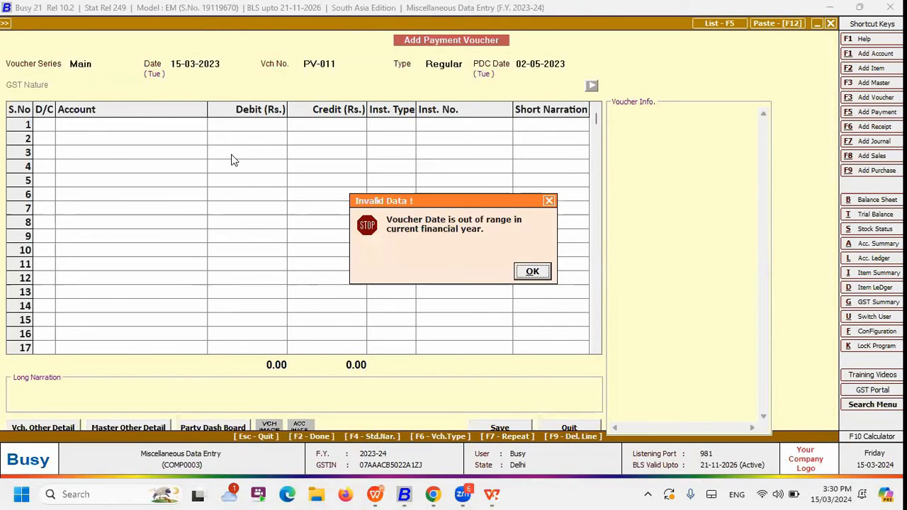
key("Return")
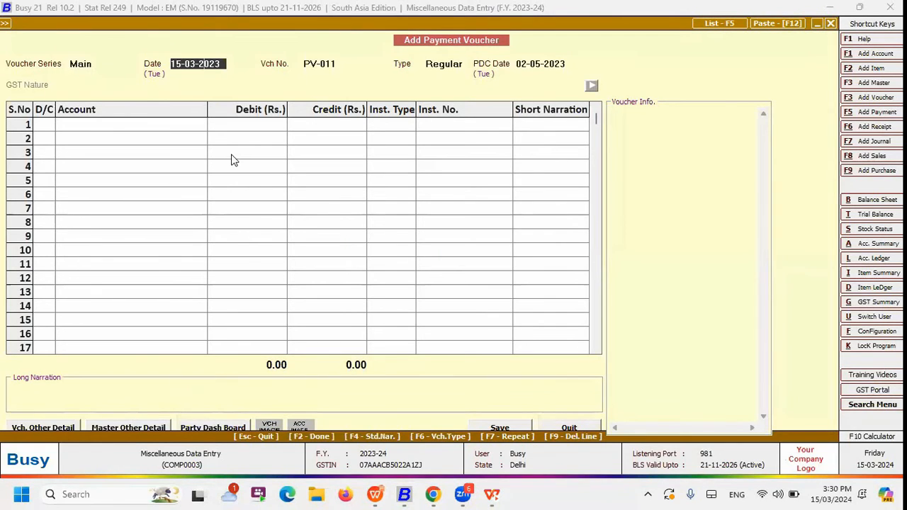
key("BackSpace")
type("3")
key("Return")
Set the new Main series payment voucher's type to PDC with PDC date 10-05-2023, keeping voucher date 02-05-2023
key("Return")
key("Escape")
key("Return")
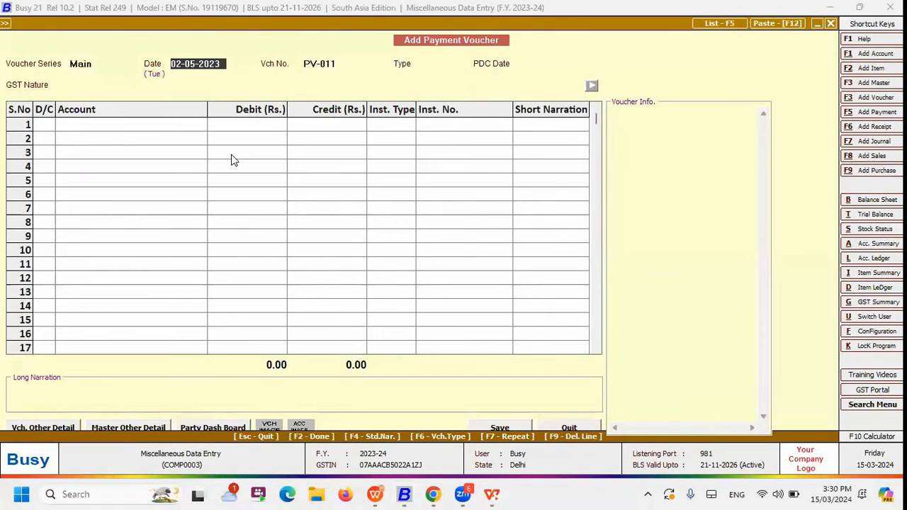
key("Return")
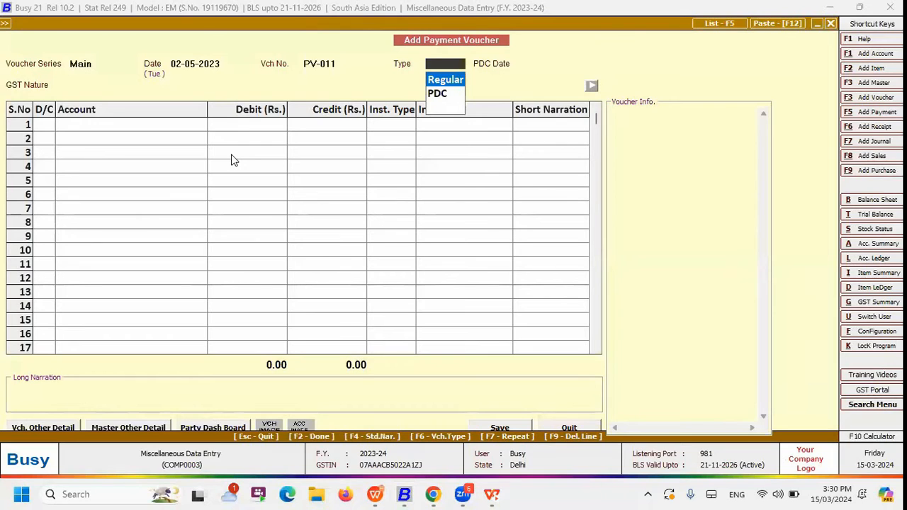
left_click(224, 64)
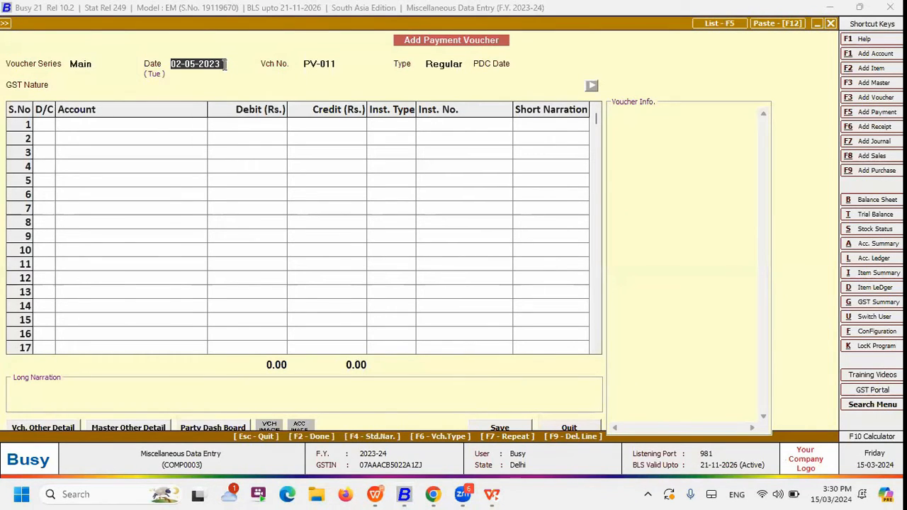
key("Return")
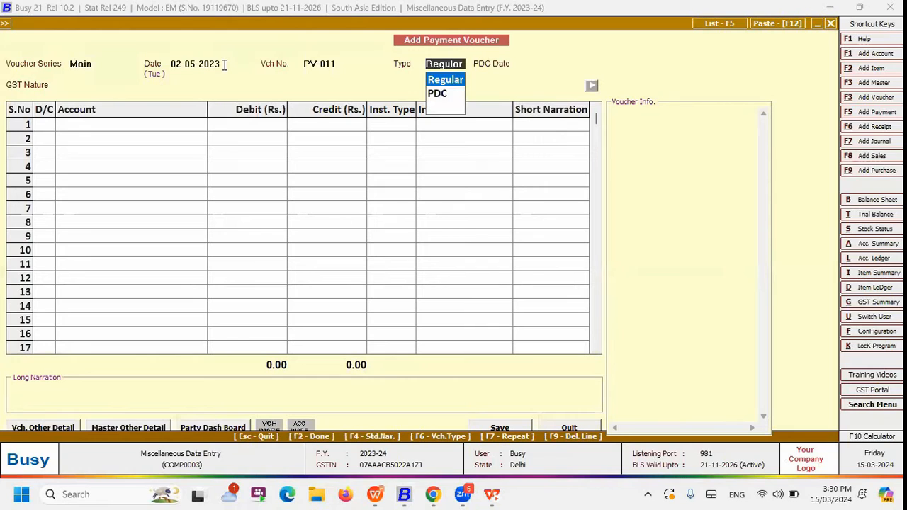
key("Down")
key("Return")
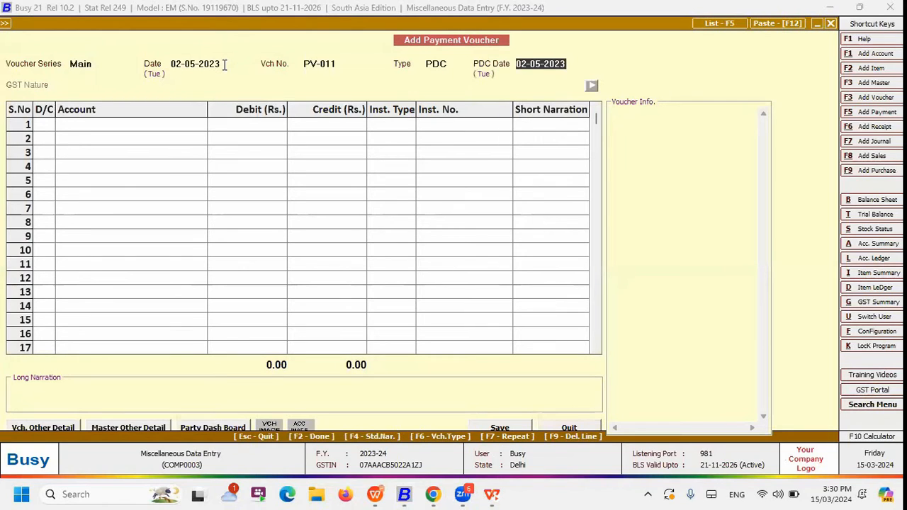
type("10.5")
key("Return")
Debit Busy Infotech Pvt. Ltd. with Rs. 10,000 on the first line of the payment voucher
key("Down")
type("BUS")
key("Return")
type("10000")
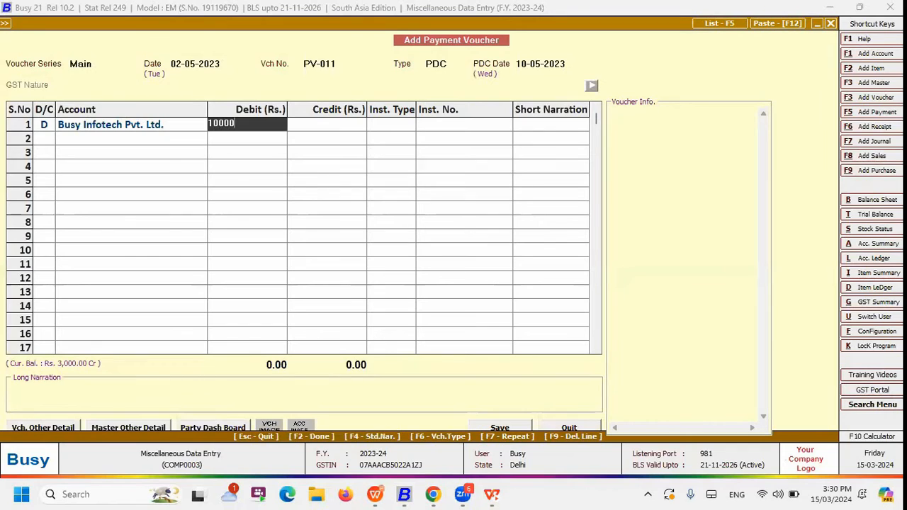
key("Return")
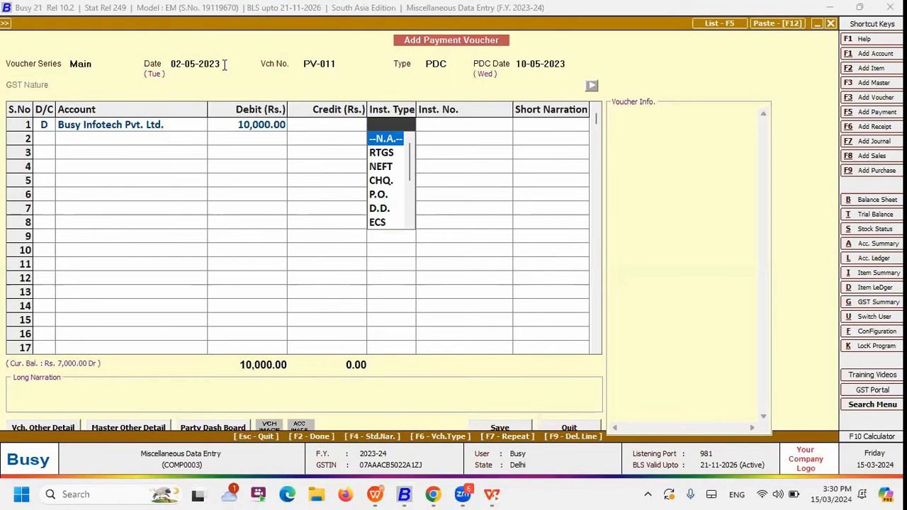
type("CH")
key("Return")
type("133213232132")
key("Return")
key("Return")
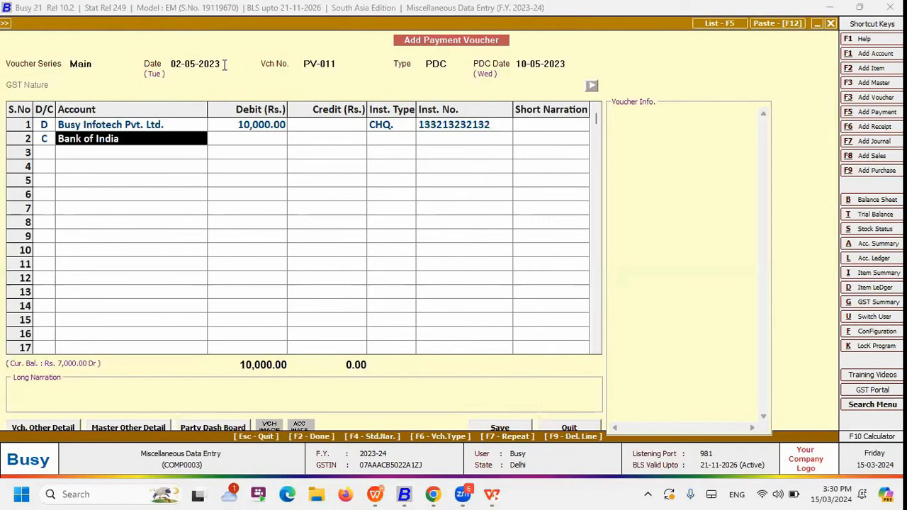
Credit Bank of India to balance the post-dated payment, save the voucher and leave voucher entry
key("Return")
key("Return")
key("Return")
key("Return")
key("Return")
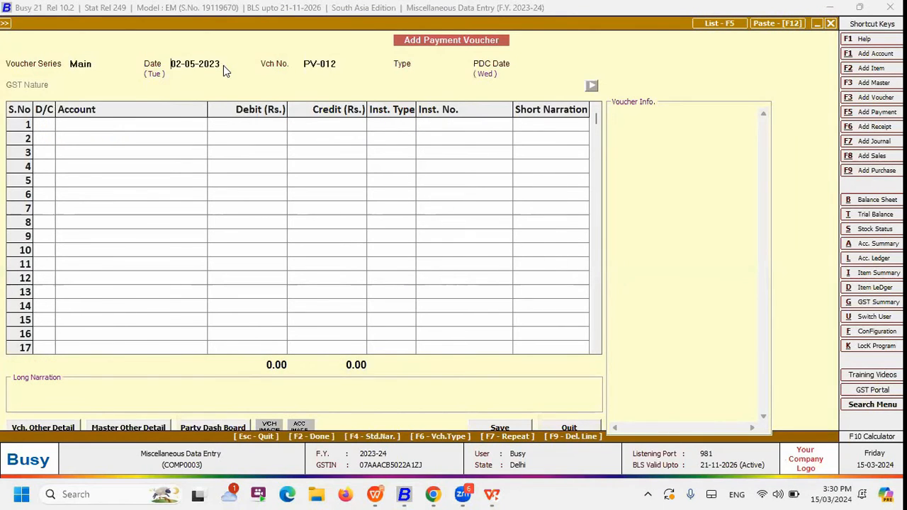
key("Escape")
key("Escape")
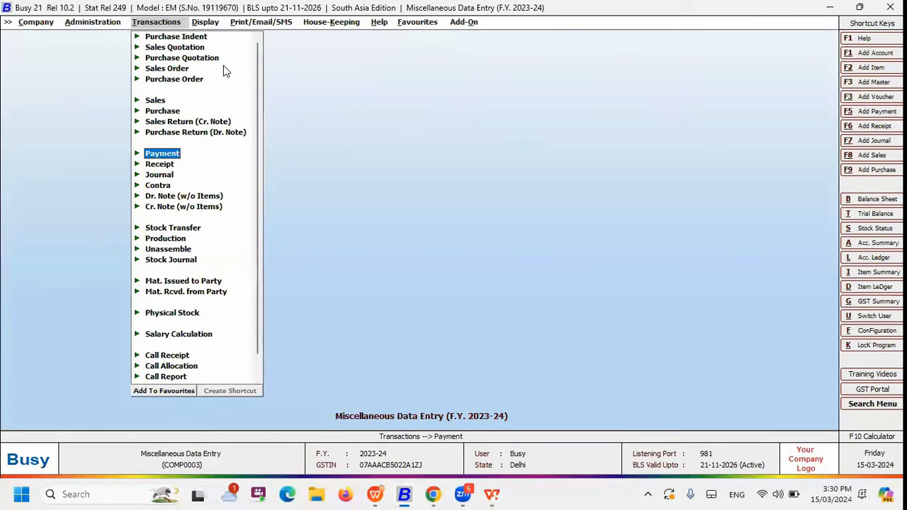
Open the Regularize PDC utility under Miscellaneous Data Entry
key("Left")
key("Down")
key("Down")
key("Down")
key("Down")
key("Down")
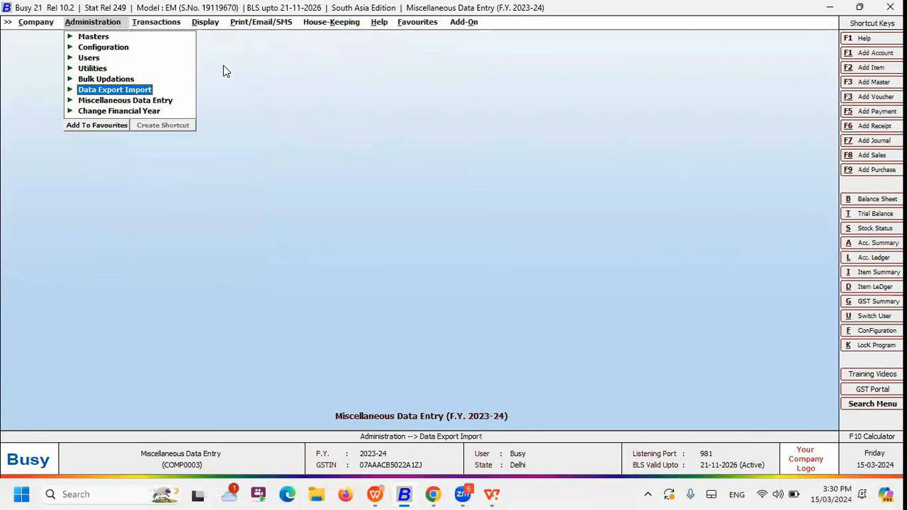
key("Return")
key("Down")
key("Down")
key("Down")
key("Down")
key("Down")
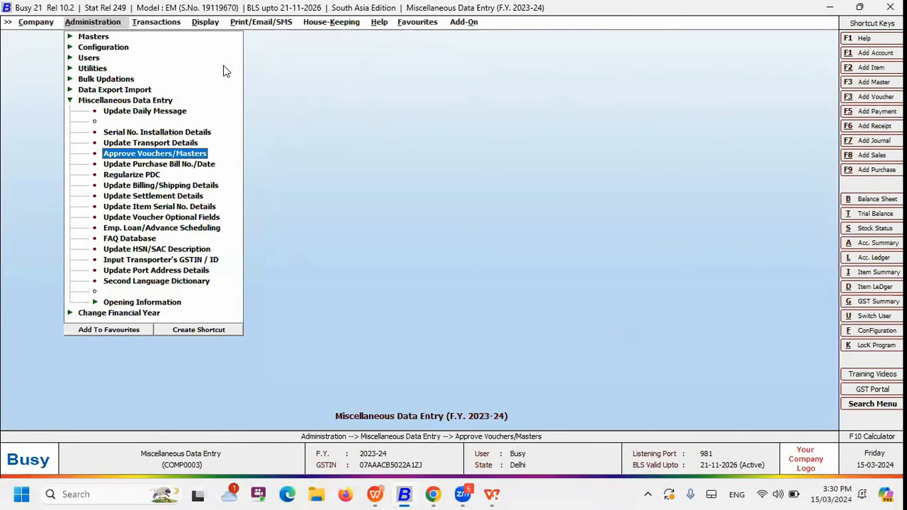
key("Return")
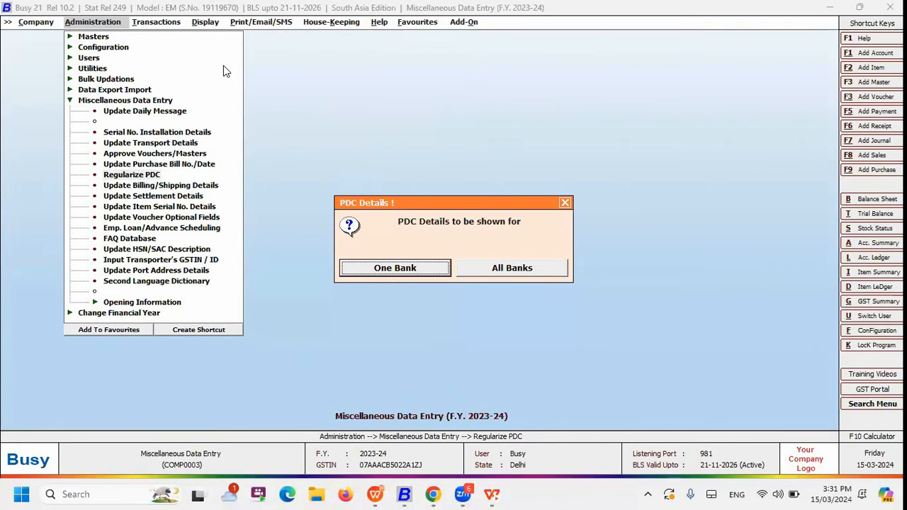
List the post-dated cheques of all banks from 01-04-2023 to 31-08-2023
key("Right")
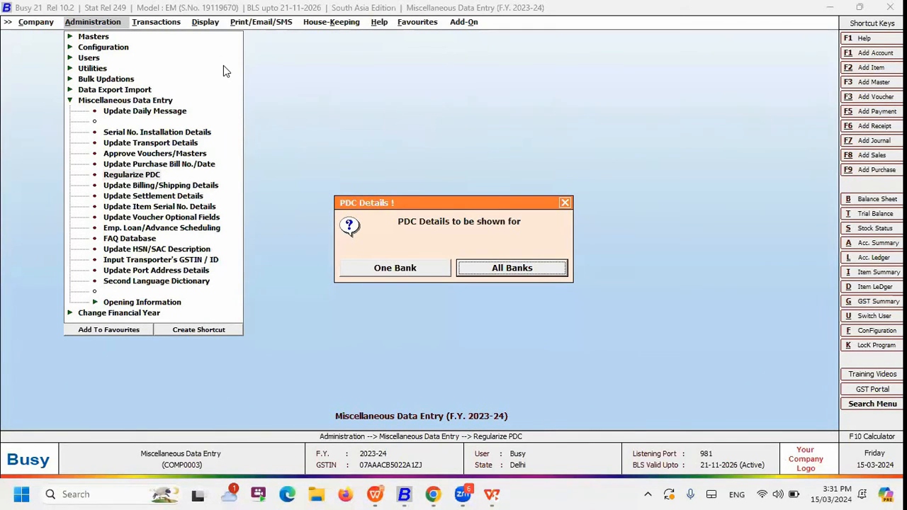
key("Return")
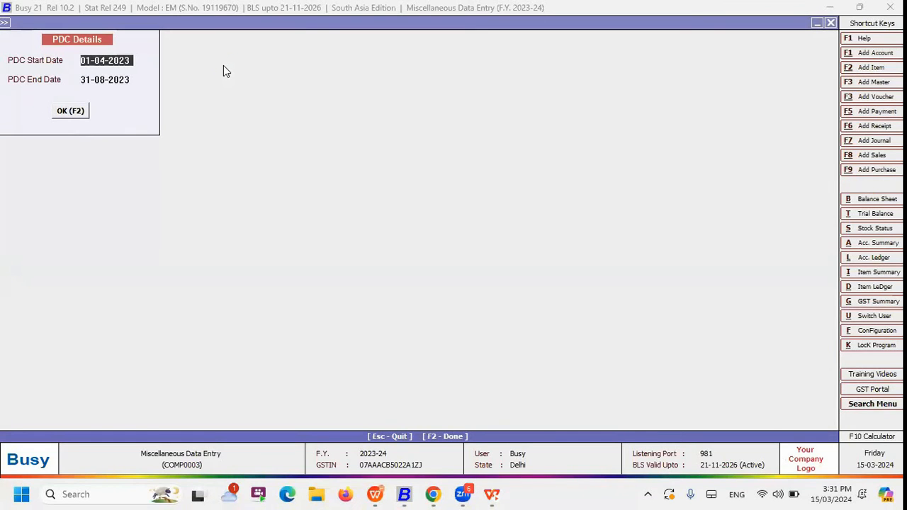
key("F2")
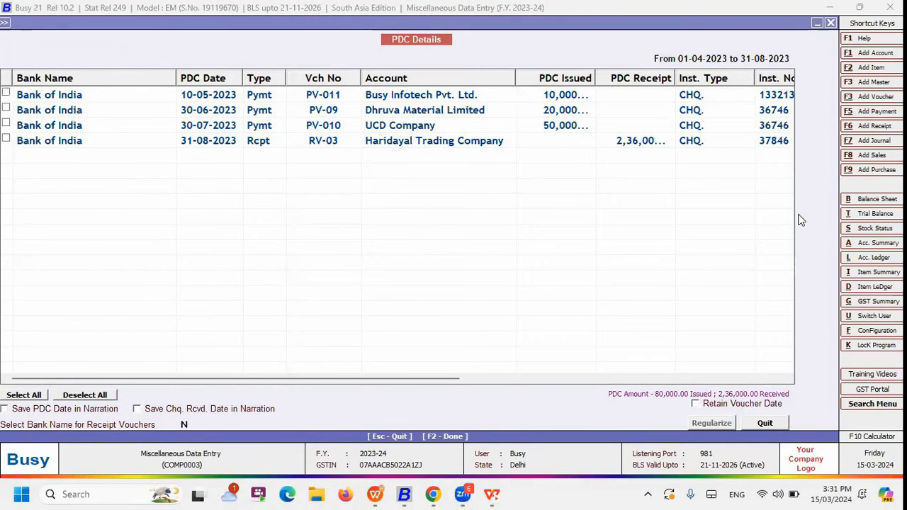
Regularize all the listed post-dated payment and receipt vouchers and leave the utility
left_click(383, 100)
left_click(390, 145)
left_click(7, 139)
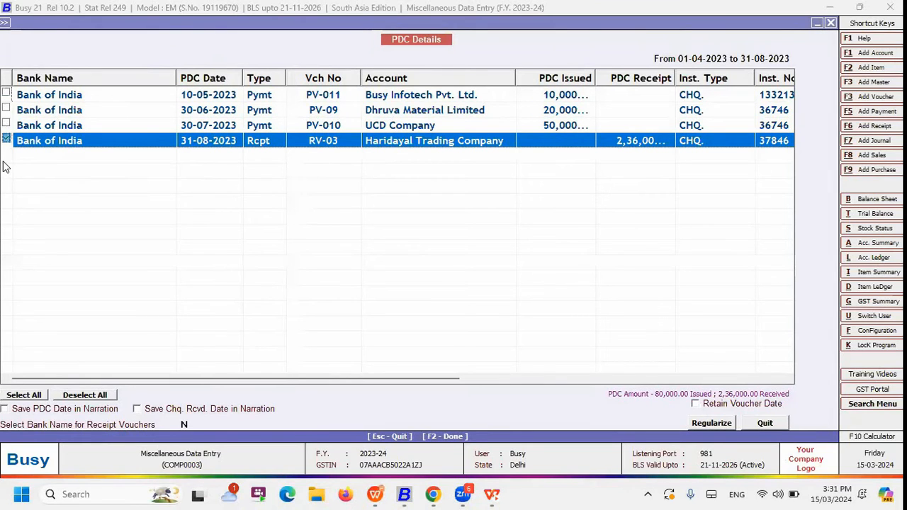
left_click(33, 395)
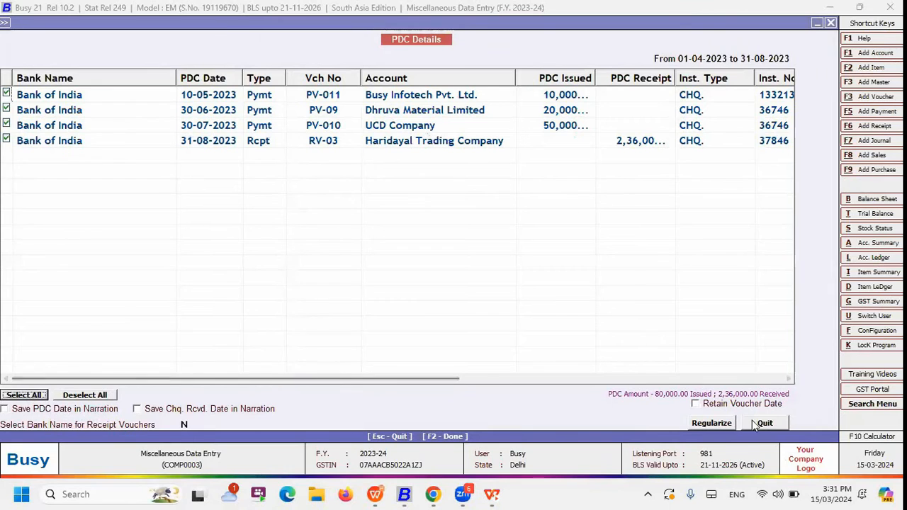
left_click(717, 423)
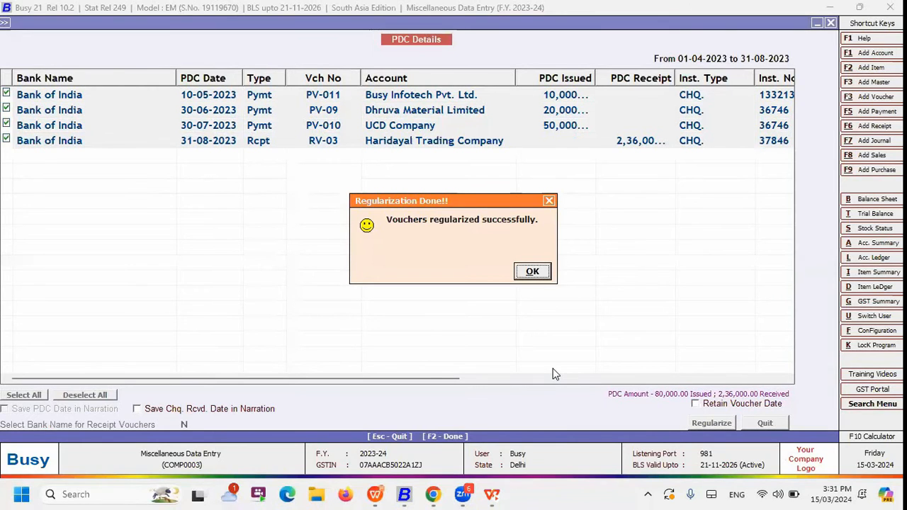
key("Escape")
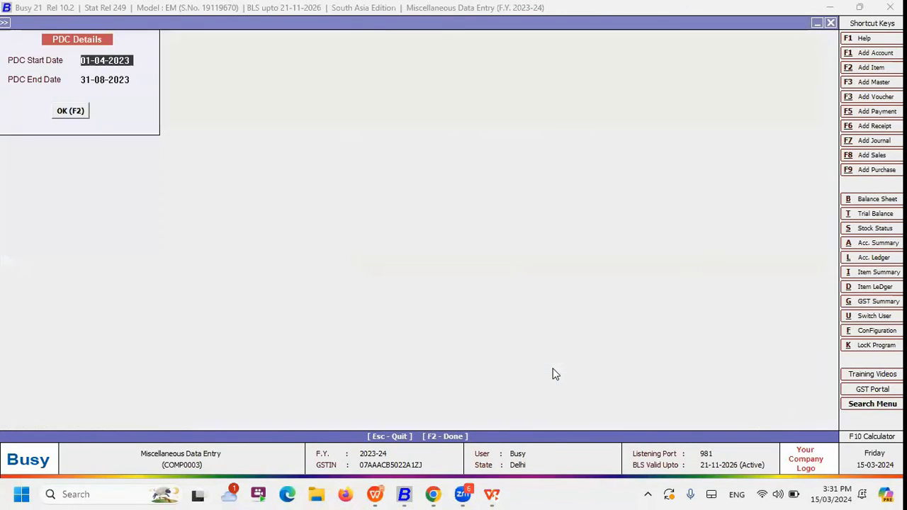
key("Escape")
key("Escape")
key("Escape")
Open payment voucher PV-010 of the Main series, dated 30-07-2023, for modification
key("Right")
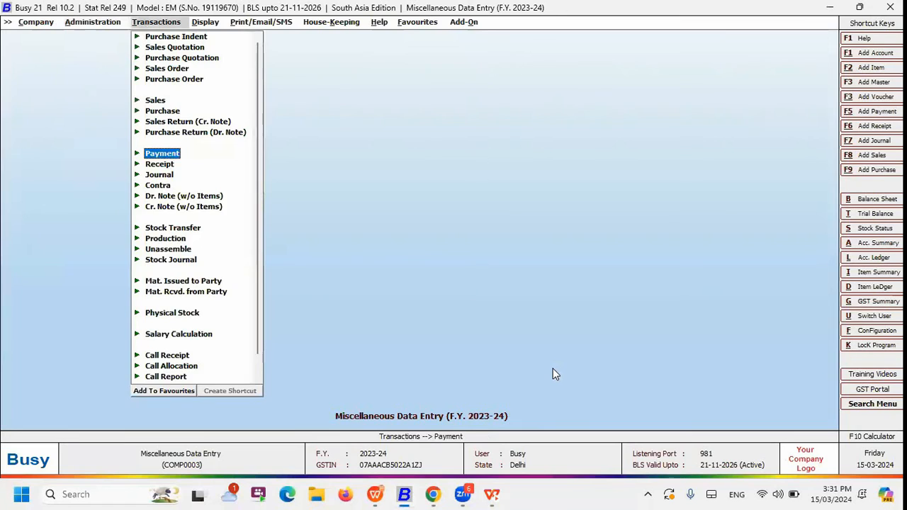
key("Return")
key("Down")
key("Return")
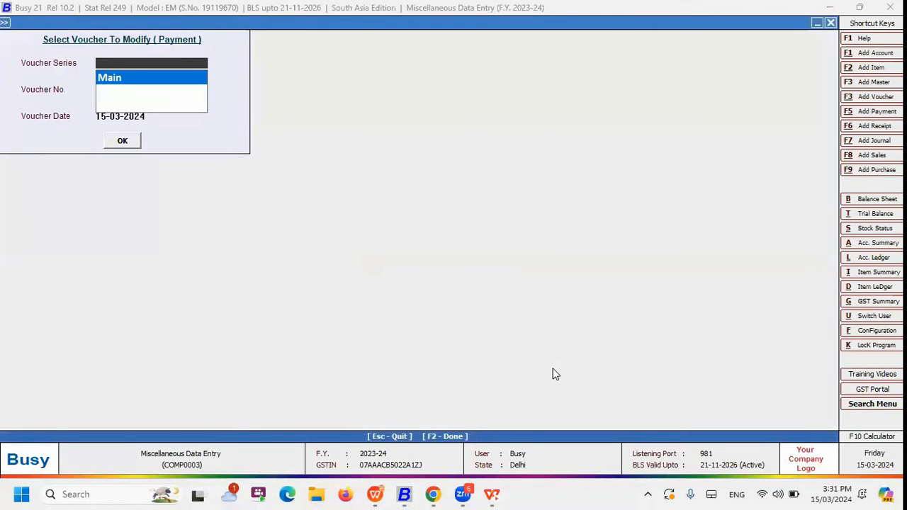
key("Return")
key("Return")
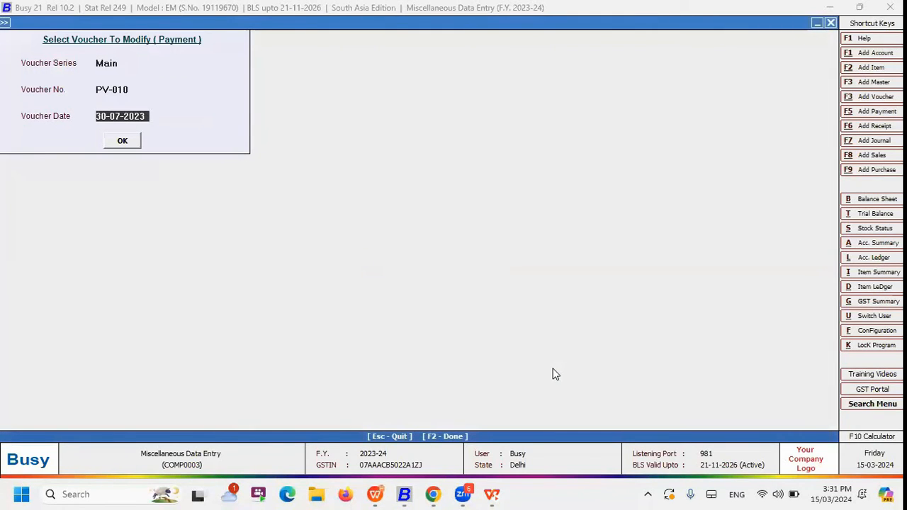
key("Return")
key("Return")
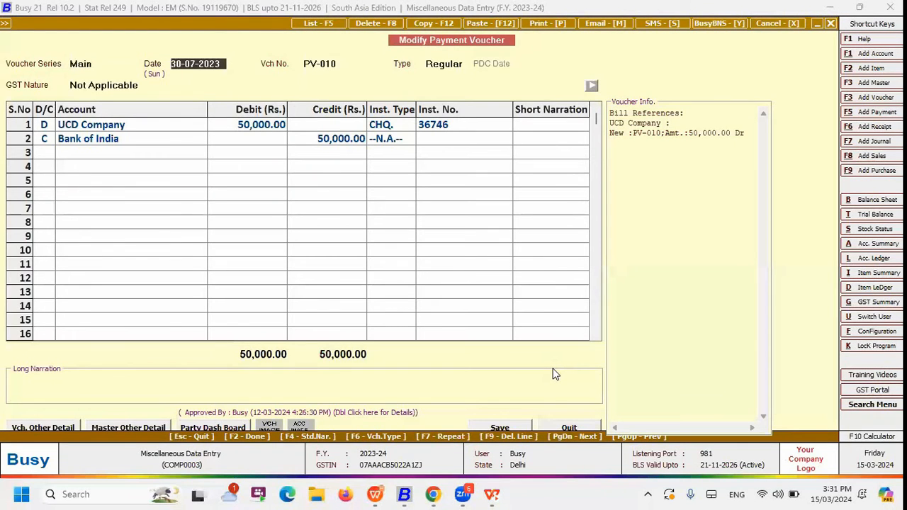
List the regular payment vouchers of all voucher series with the default report options
key("F5")
key("Return")
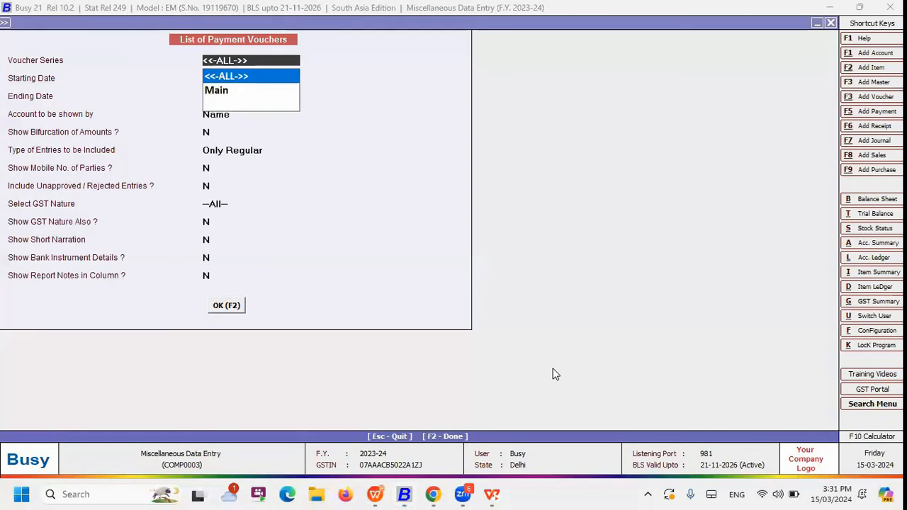
key("F2")
Open the Busy Infotech Pvt. Ltd. payment voucher PV-011 from the list, check its voucher type, and leave the voucher and list
key("Page_Down")
key("Up")
key("Up")
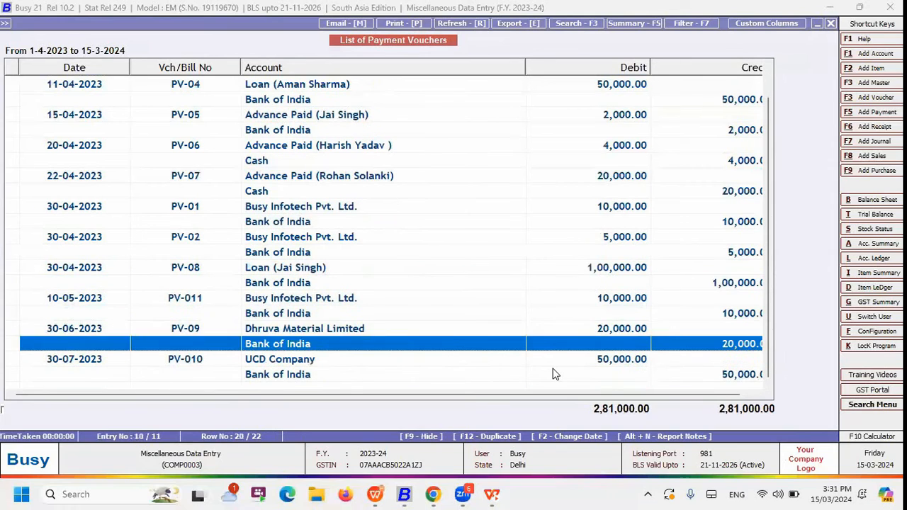
key("Up")
key("Up")
key("Up")
key("Return")
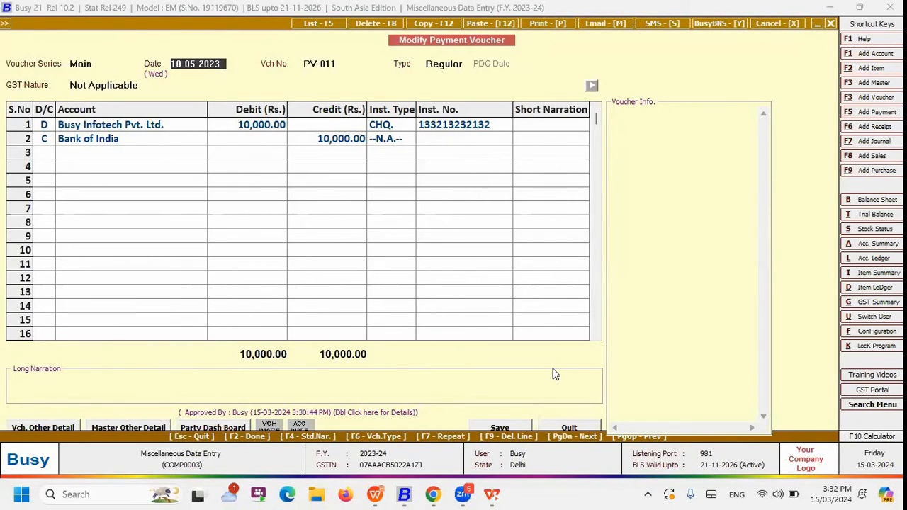
key("shift+Tab")
key("Return")
key("Escape")
key("Escape")
key("Escape")
key("Escape")
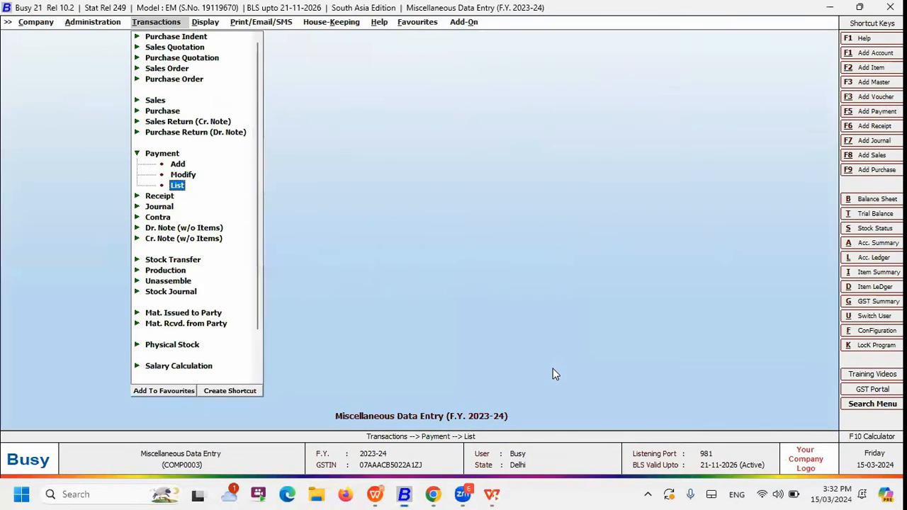
Expand the Miscellaneous Data Entry utilities under Administration and go to the Regularize PDC entry
key("Left")
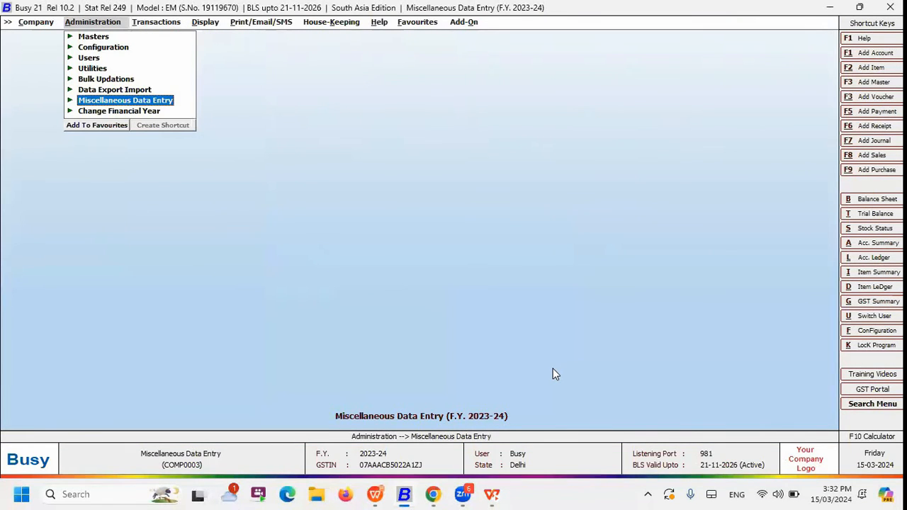
key("Return")
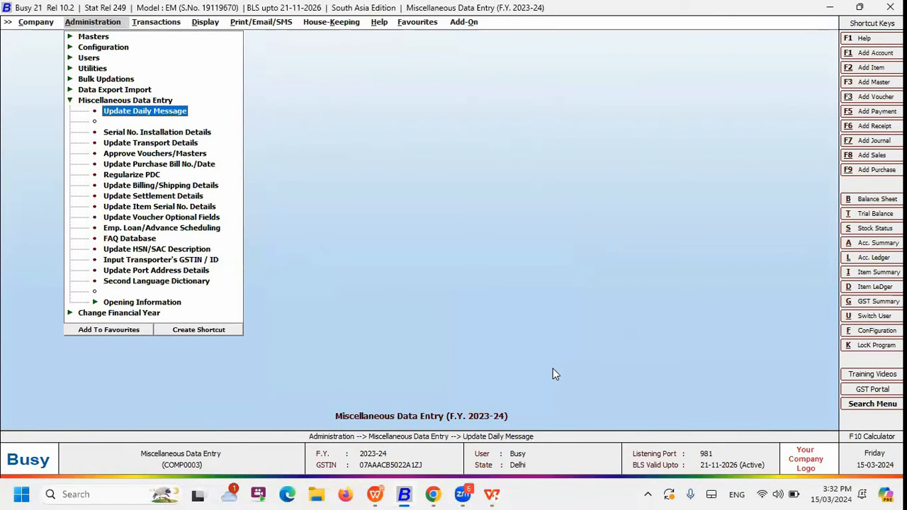
key("Down")
key("Down")
key("Down")
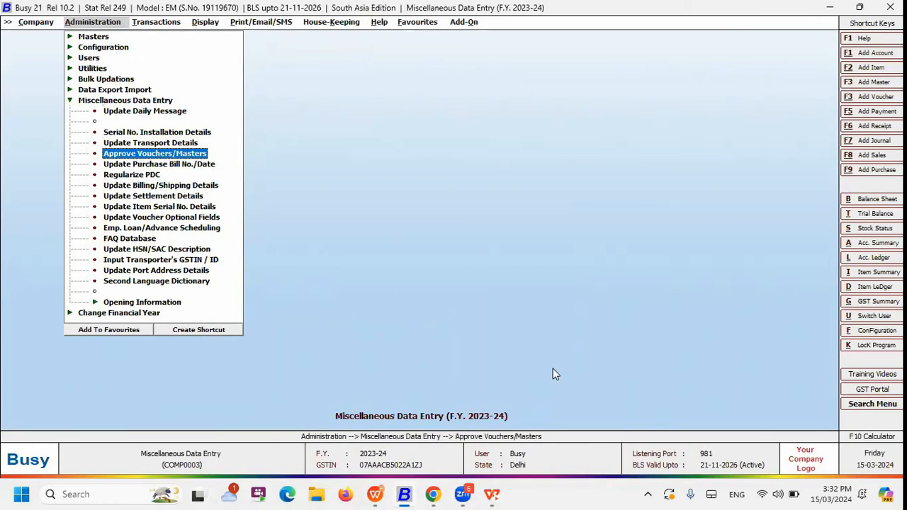
key("Down")
key("Down")
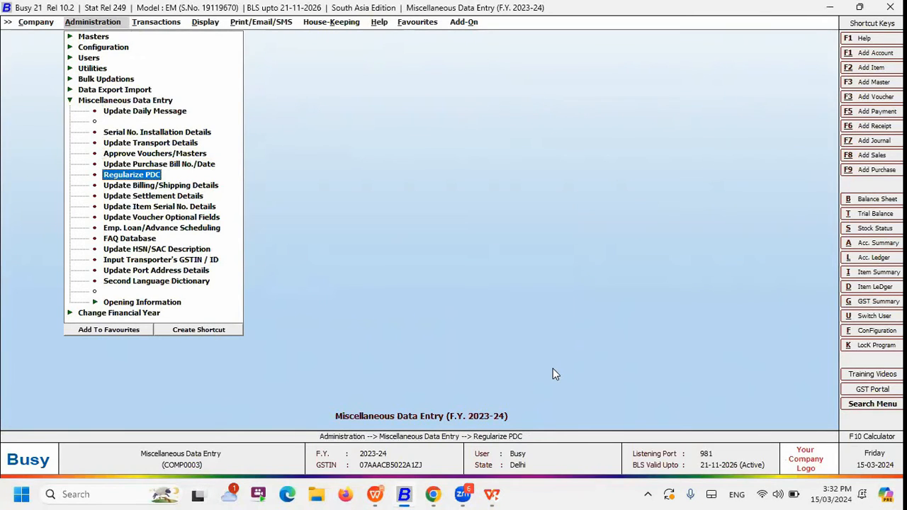
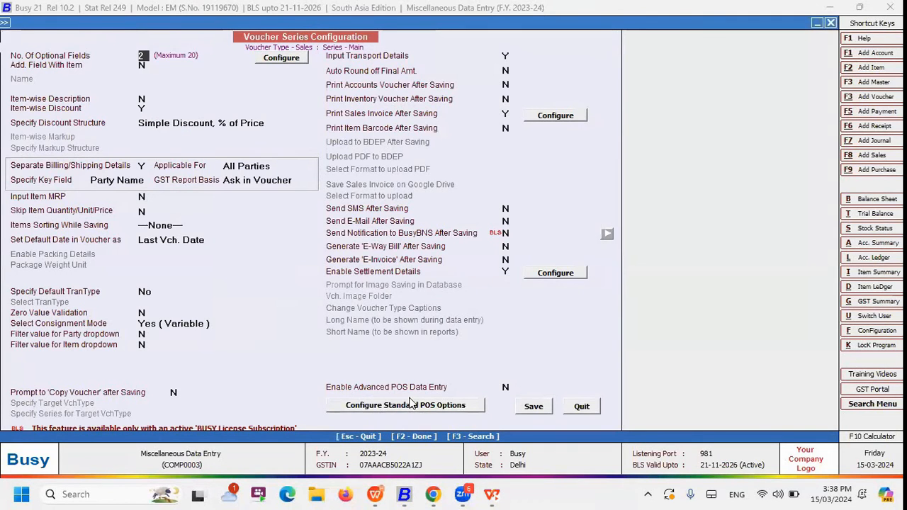
Examine the settlement modes, accounts and captions configured for the Main sales series, and leave the voucher series configuration
left_click(505, 271)
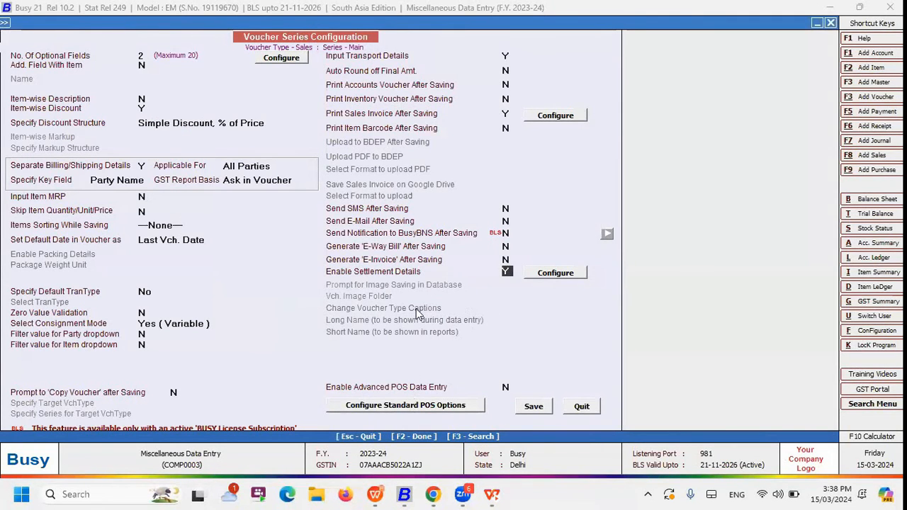
left_click(578, 275)
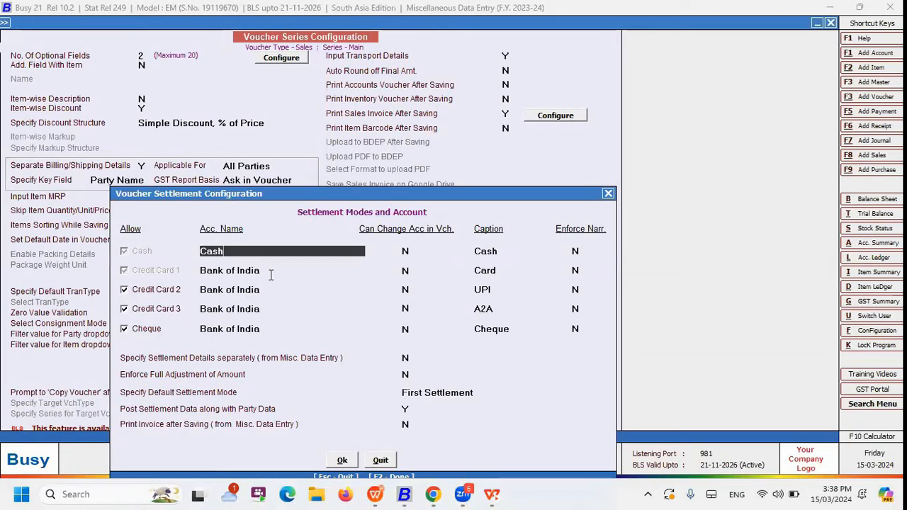
key("Down")
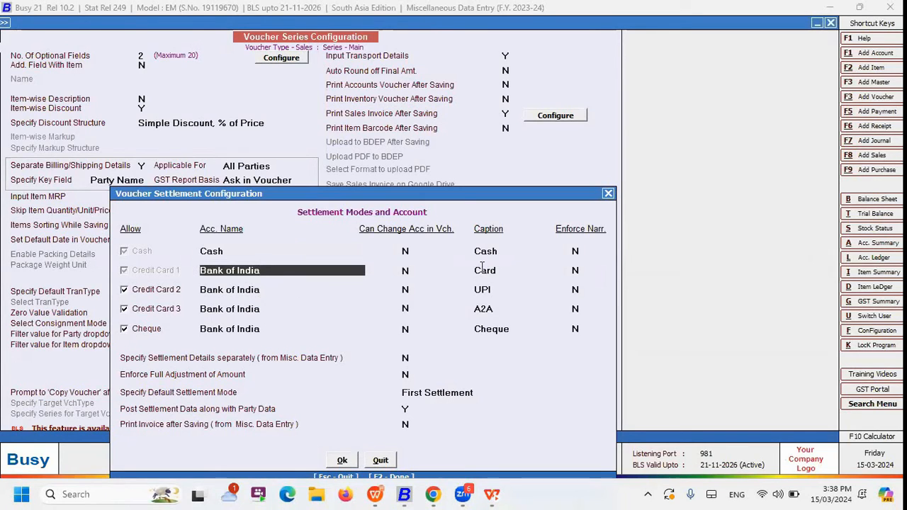
left_click(508, 251)
double_click(509, 250)
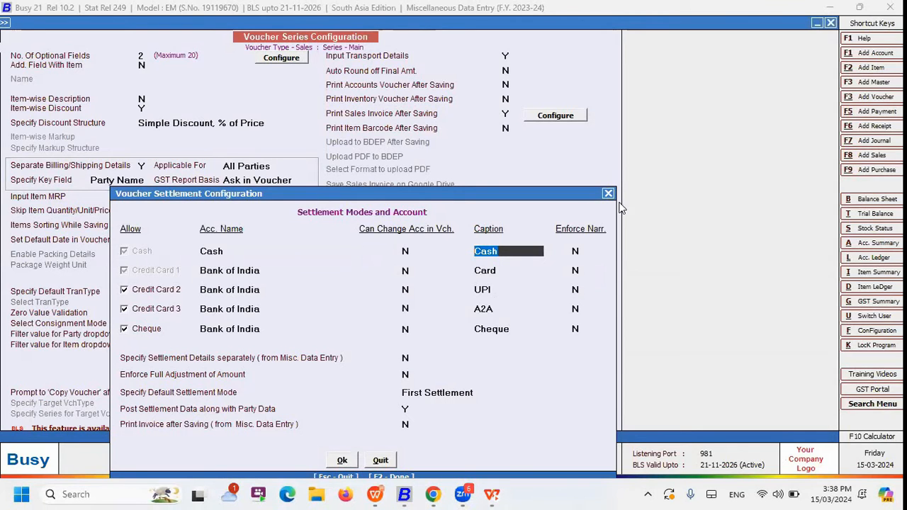
key("Escape")
key("Escape")
key("Escape")
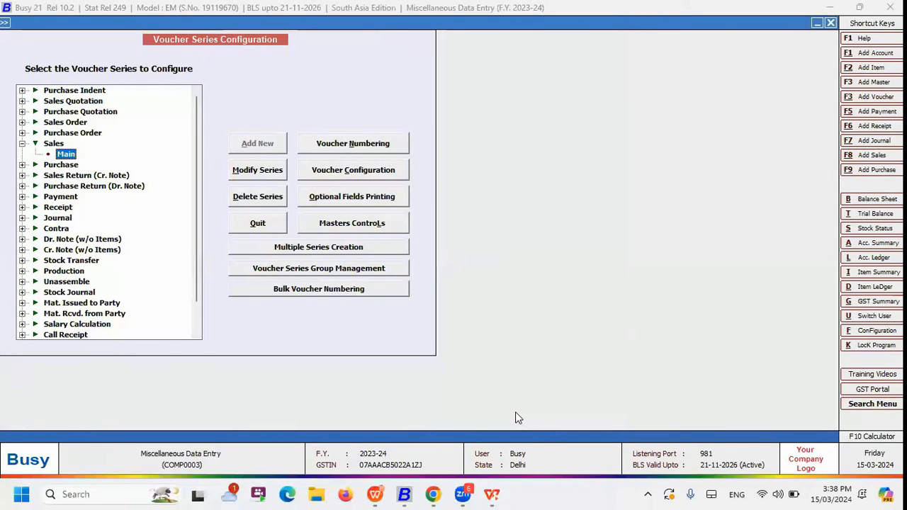
key("Escape")
key("Escape")
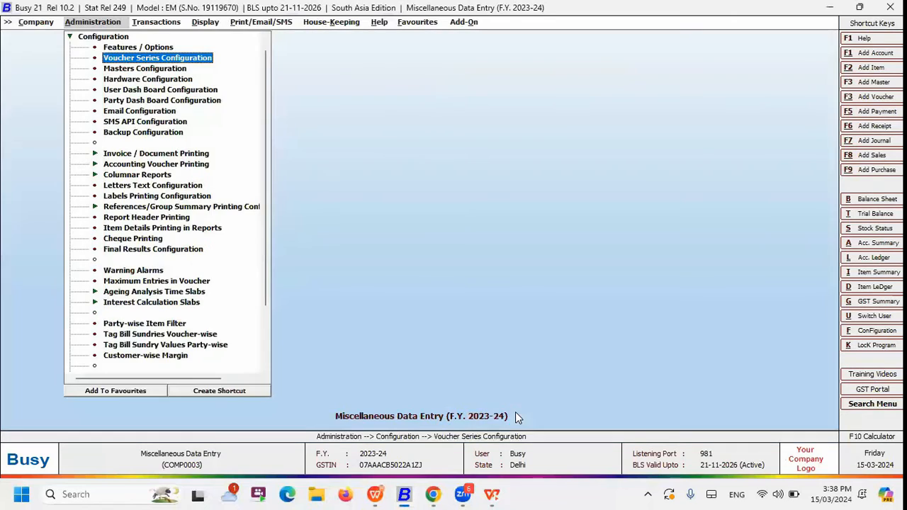
Open sales voucher MDE/12/2023-24 of the Main series for modification and bring up its amount settlement details
key("Right")
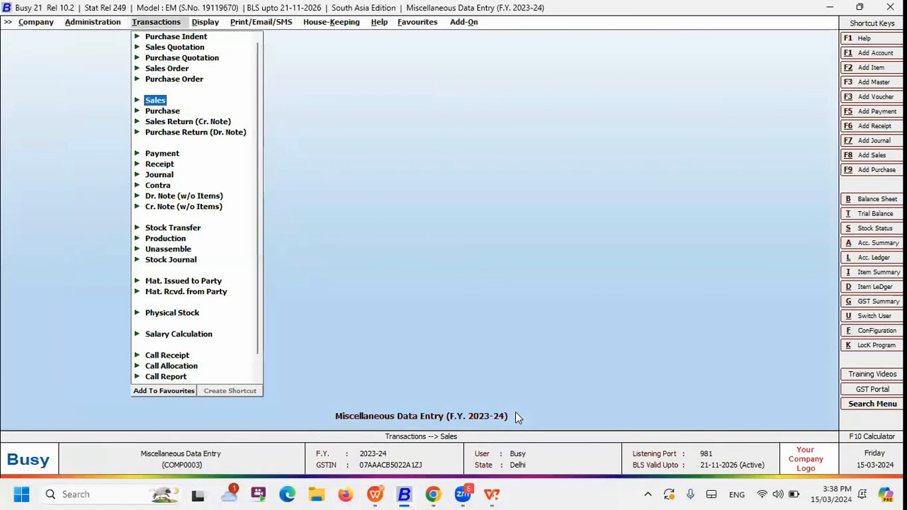
key("Return")
key("Down")
key("Return")
key("Return")
key("Return")
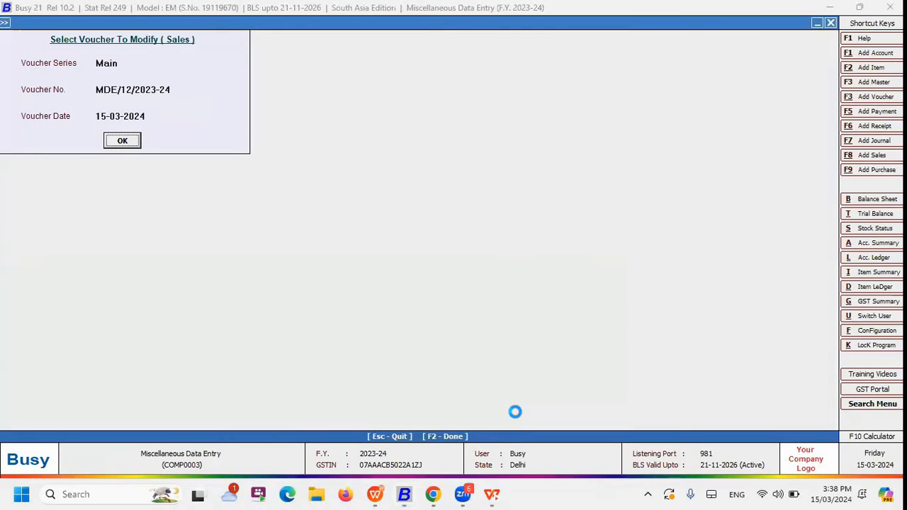
key("F2")
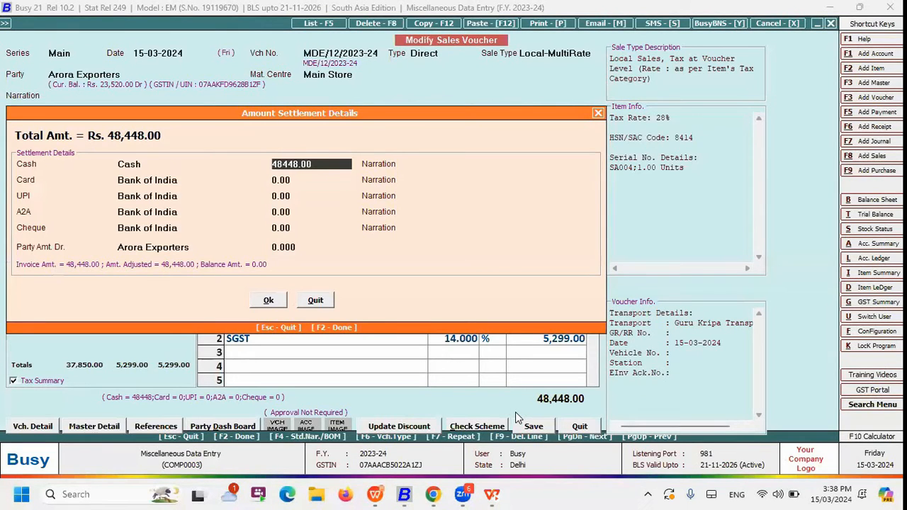
Split the voucher's settlement into 10,000 by cash and 38,448 by card
key("Return")
key("Up")
type("10000")
key("Return")
key("Return")
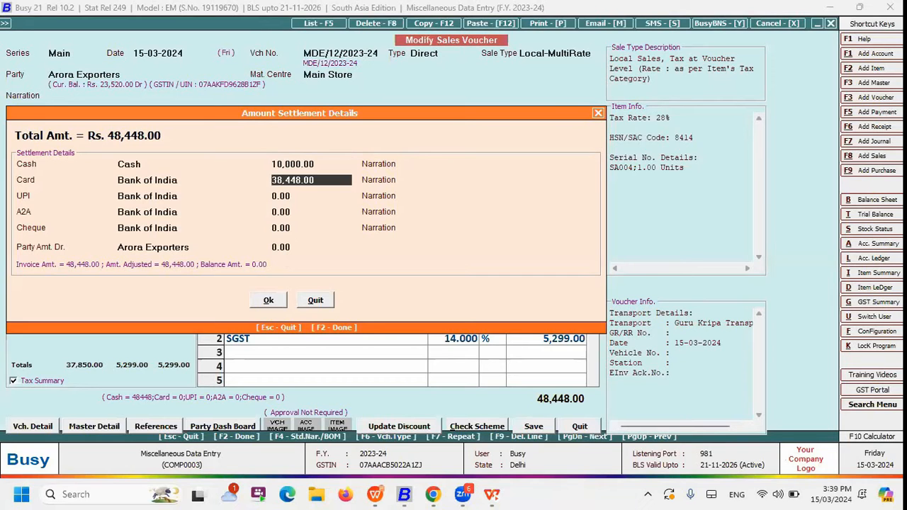
key("Up")
key("Return")
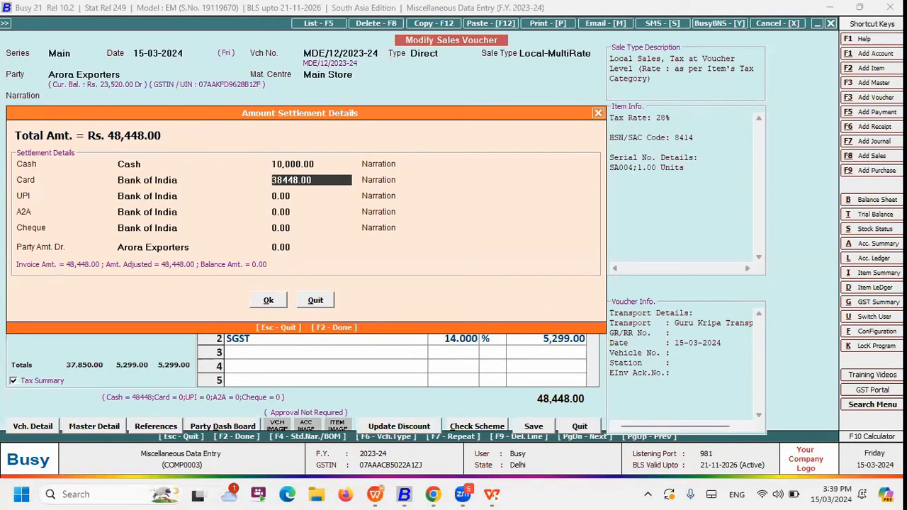
Accept the settlement details and save the modified sales voucher
key("F2")
key("F2")
key("F2")
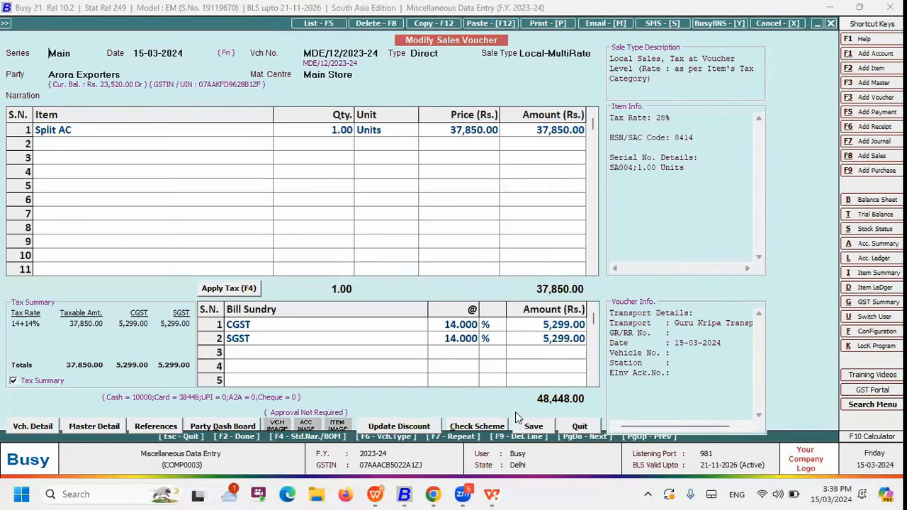
key("Return")
key("Right")
key("Return")
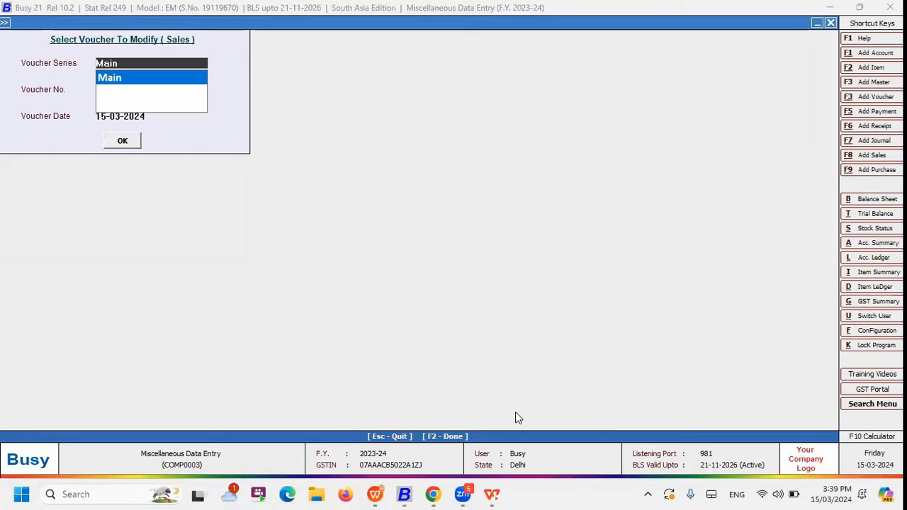
Leave the sales voucher selection and open Update Settlement Details from the Miscellaneous Data Entry utilities
key("Escape")
key("Left")
key("Up")
key("Return")
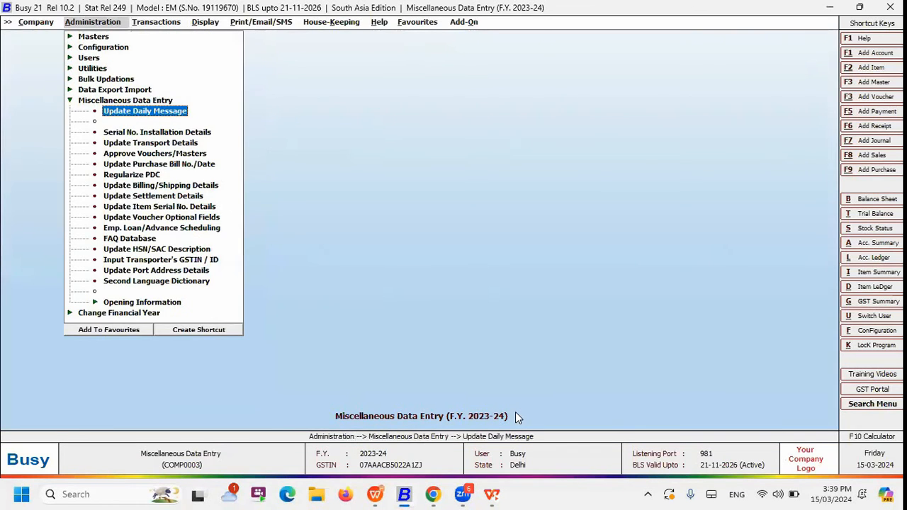
key("Down")
key("Down")
key("Down")
key("Down")
key("Down")
key("Down")
key("Down")
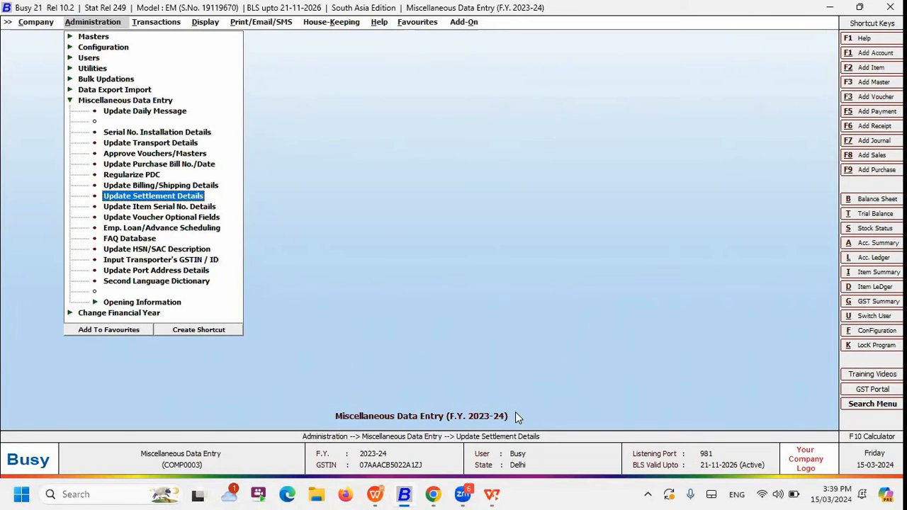
key("Return")
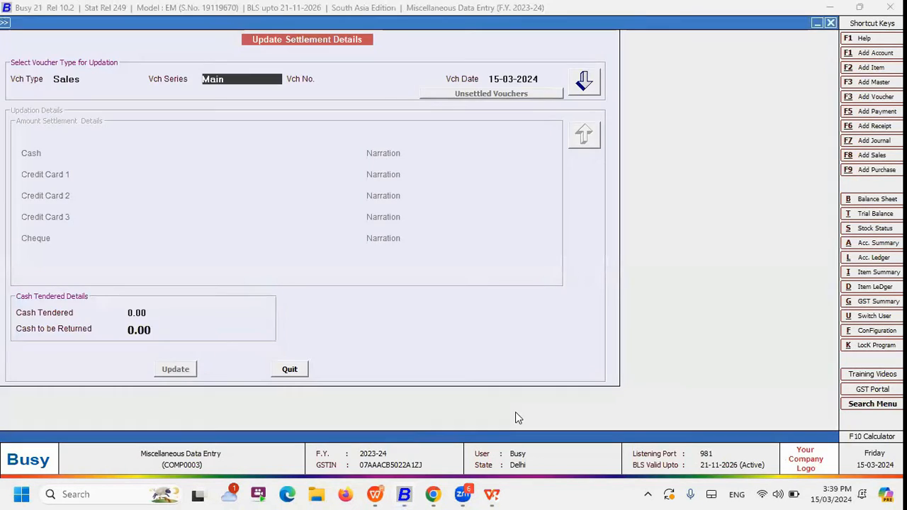
Load the settlement details of Main series sales voucher MDE/11/2023-24 dated 15-03-2024
key("Return")
key("Right")
key("Right")
key("Right")
key("Right")
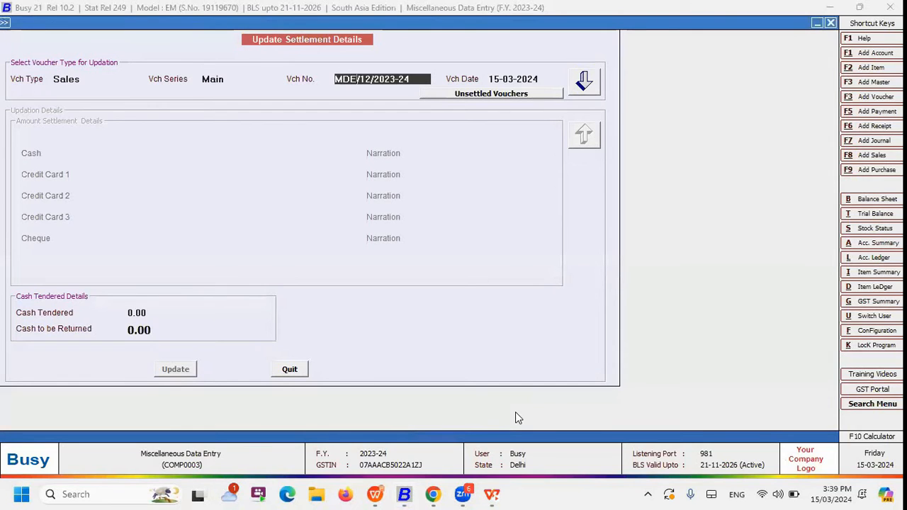
key("Delete")
type("1")
key("Return")
key("Return")
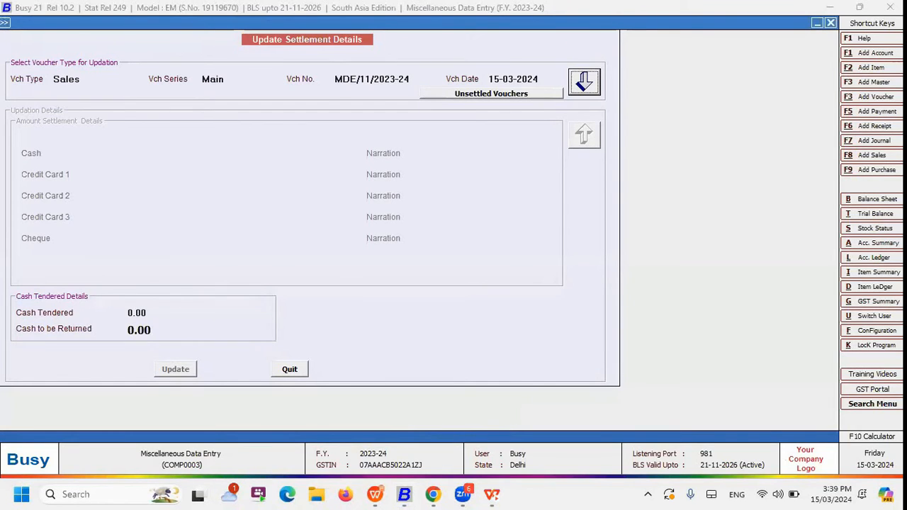
key("Return")
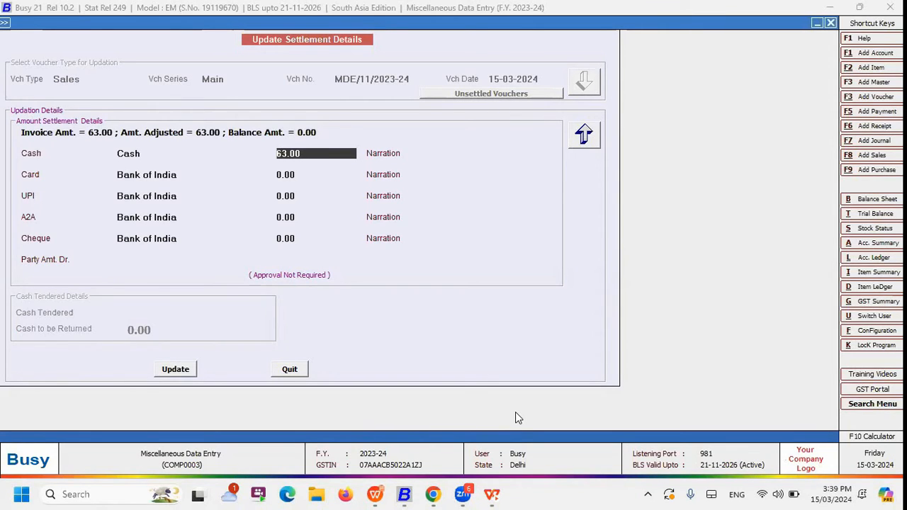
Set the voucher's cash settlement to 0 and its card settlement to 63, update it, and quit the settlement utility
type("0")
key("Return")
key("Return")
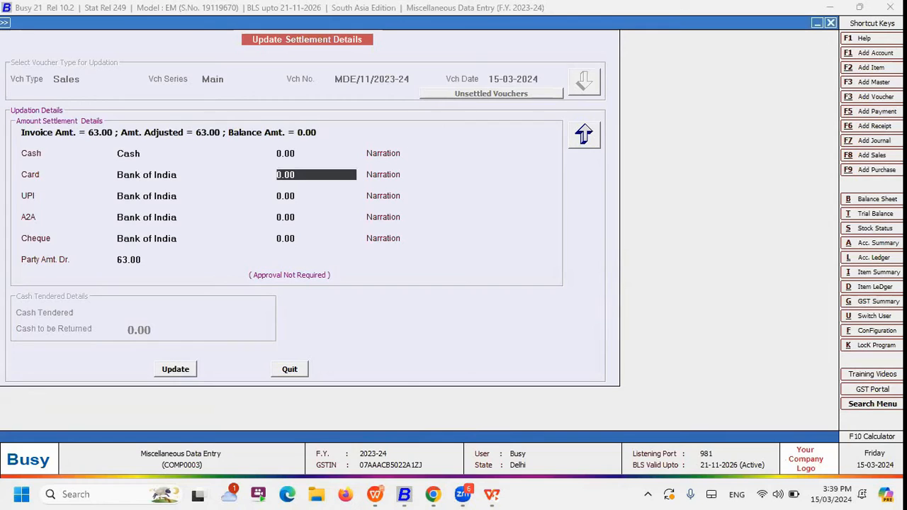
type("63")
key("Return")
key("Return")
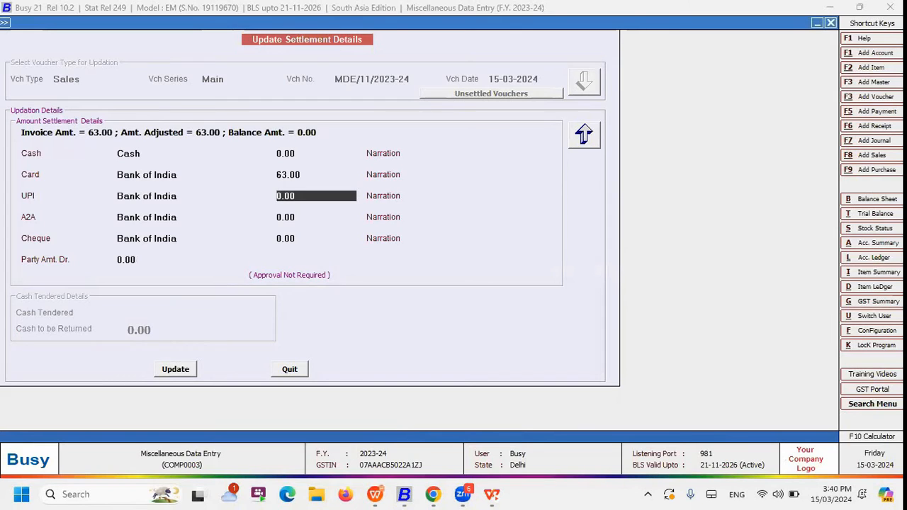
key("F2")
key("Return")
key("Return")
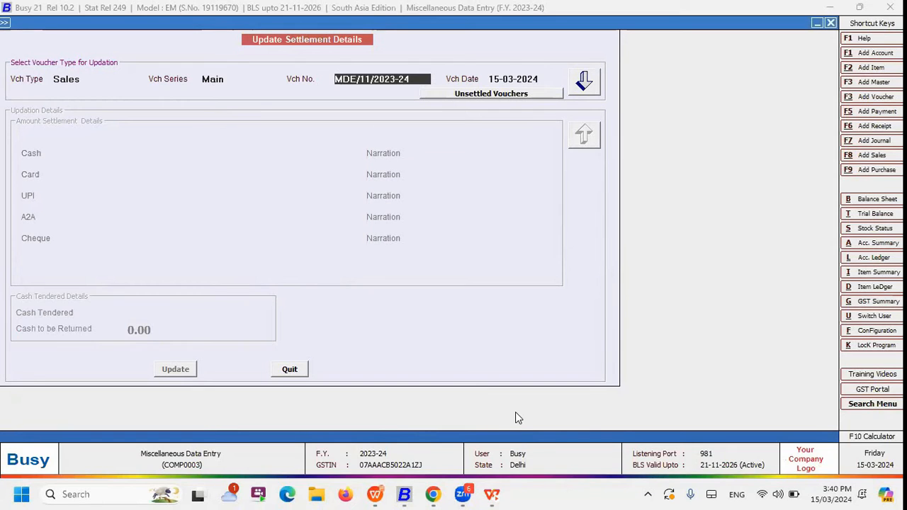
key("Escape")
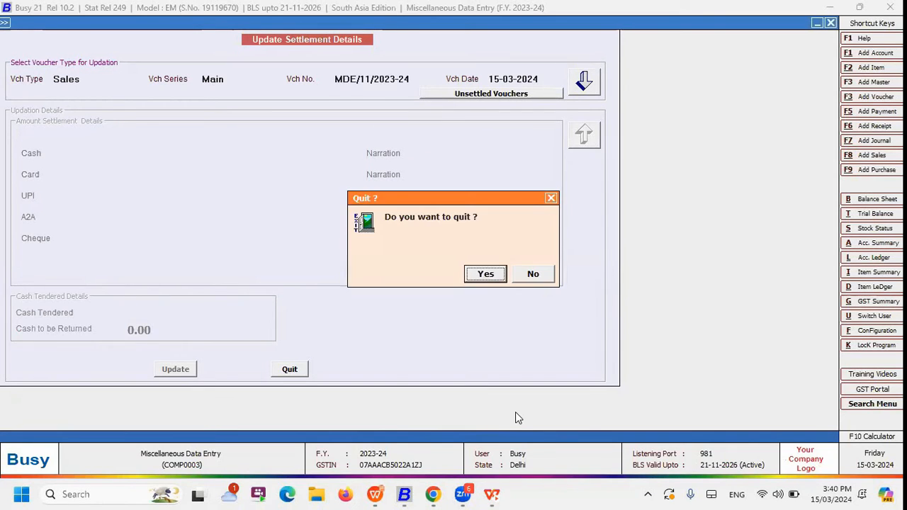
key("Return")
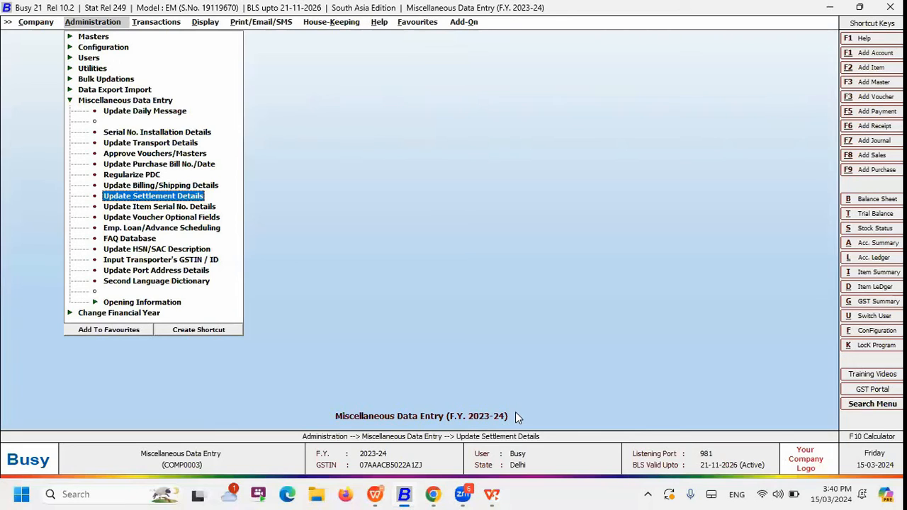
Switch to the presentation, advance to the Update Item Serial No. Details slide, and return to Busy
key("Down")
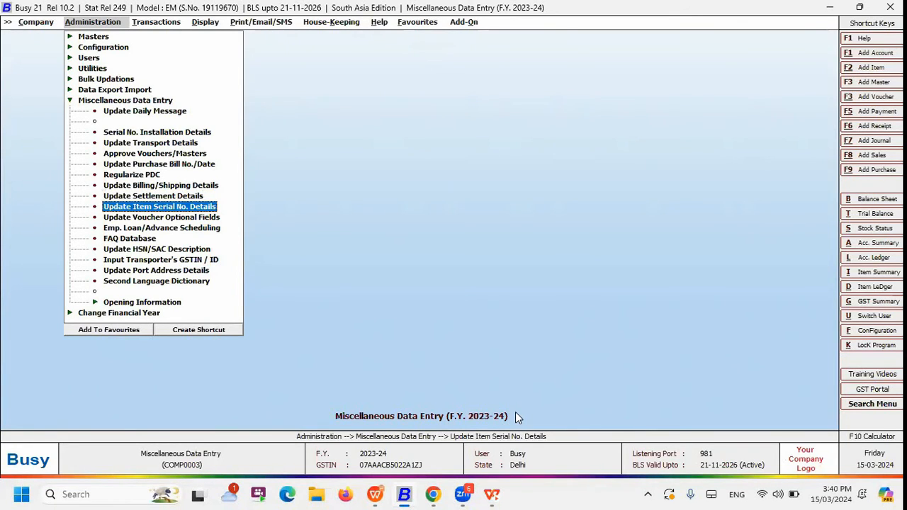
key("alt+Tab")
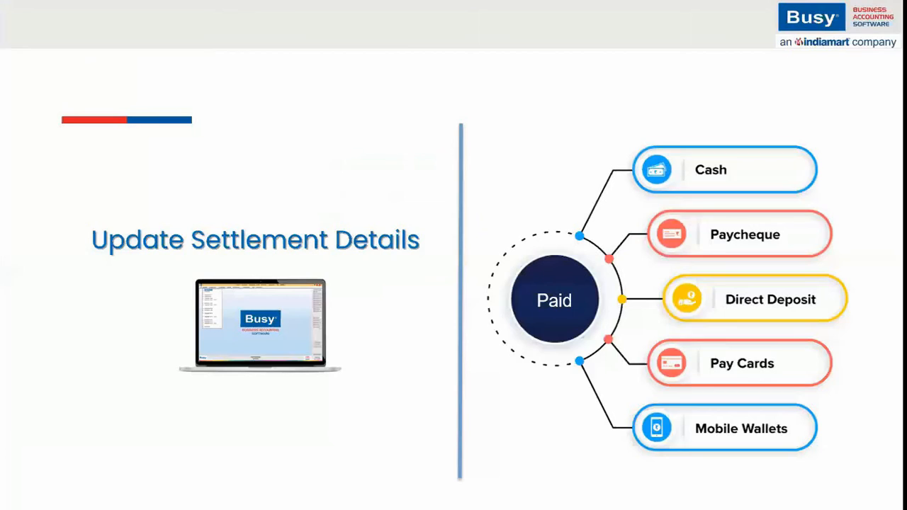
key("Right")
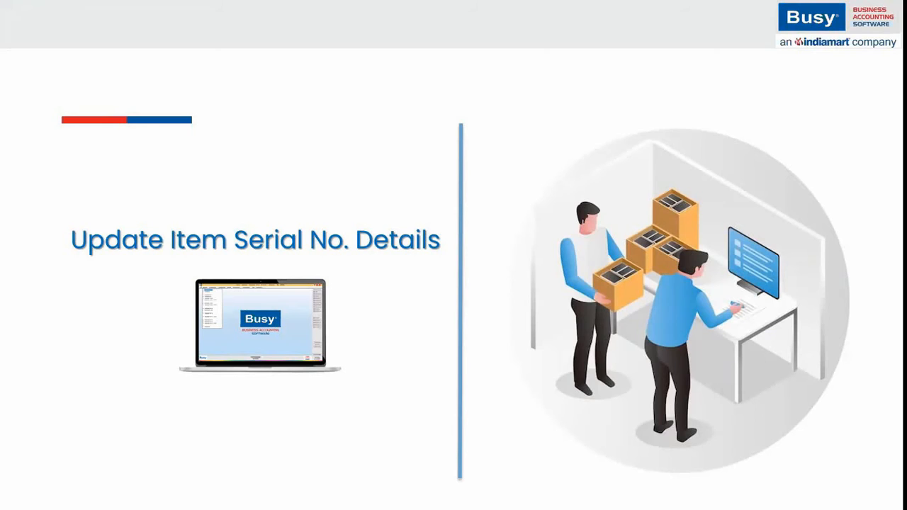
key("alt+Tab")
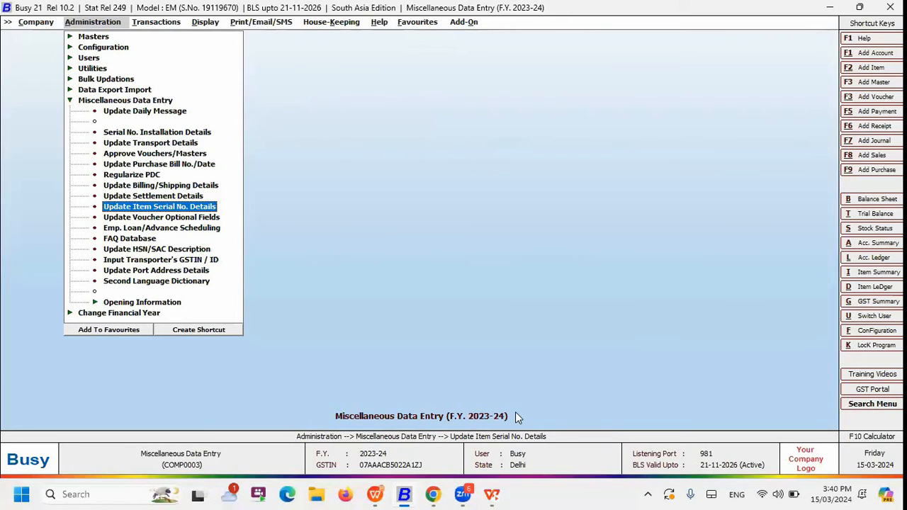
Open Update Item Serial No. Details and load Main series sales voucher MDE/10/2023-24 dated 14-03-2024
key("Return")
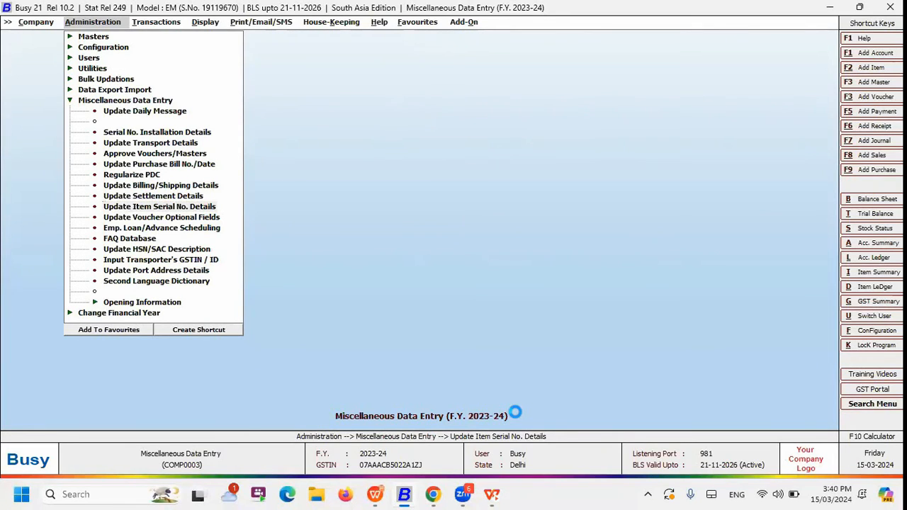
key("Return")
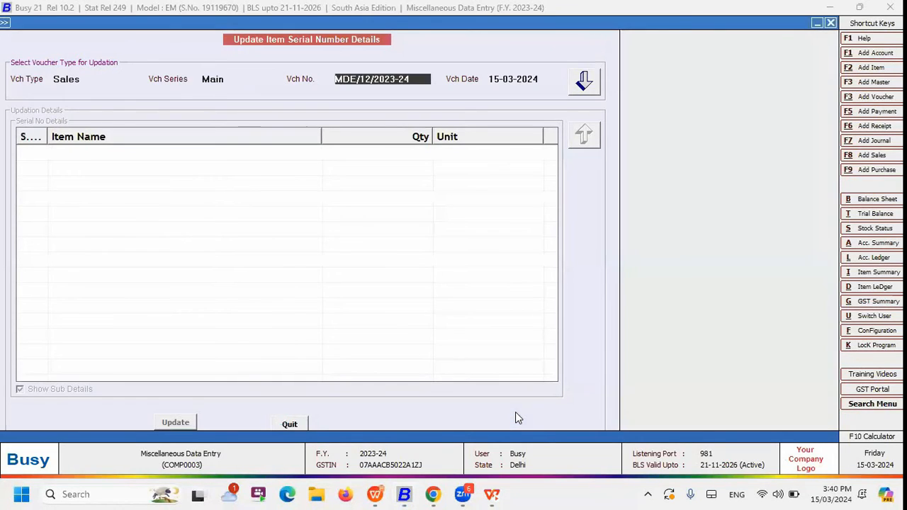
key("Return")
key("shift+Tab")
key("Right")
key("Right")
key("Delete")
type("0")
key("Return")
key("Return")
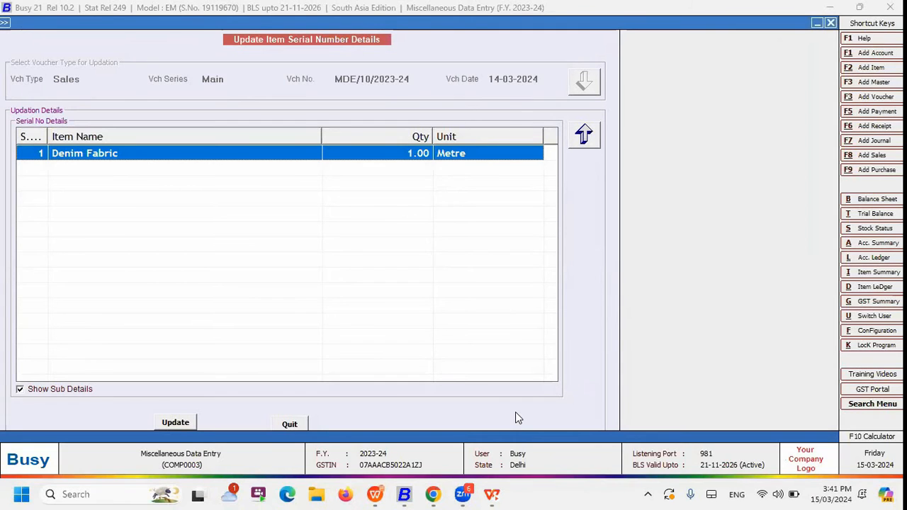
Try to open the serial number details of the Denim Fabric item, and leave the serial number utility
key("Return")
key("Return")
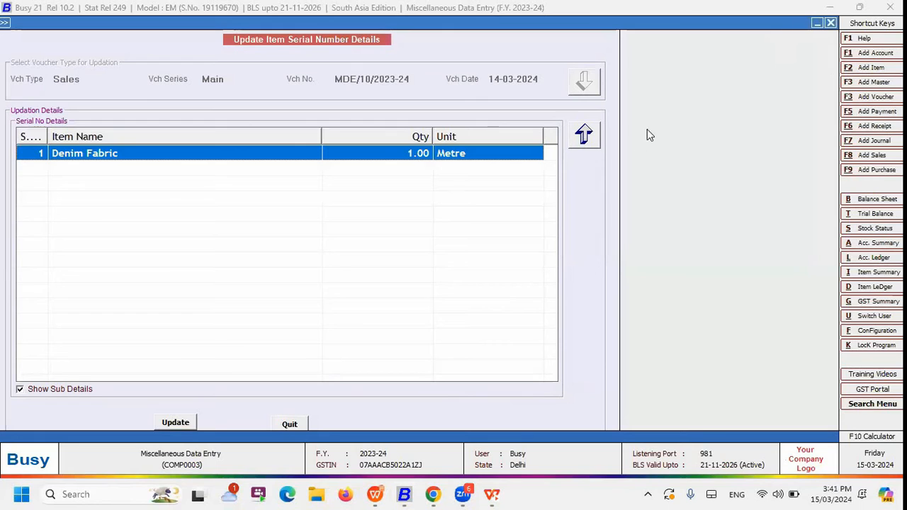
left_click(583, 134)
key("Escape")
key("Escape")
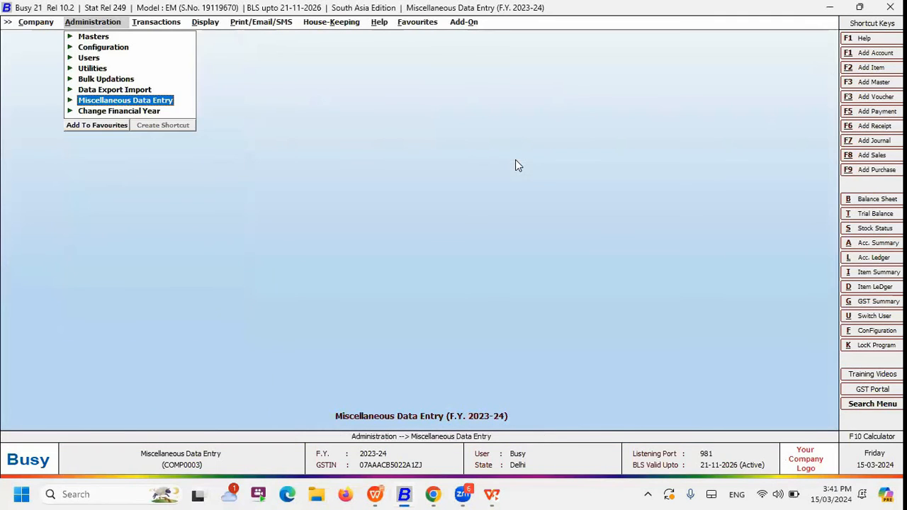
Start a new sales voucher in the Main series dated 15-03-2024
key("Right")
key("Return")
key("Return")
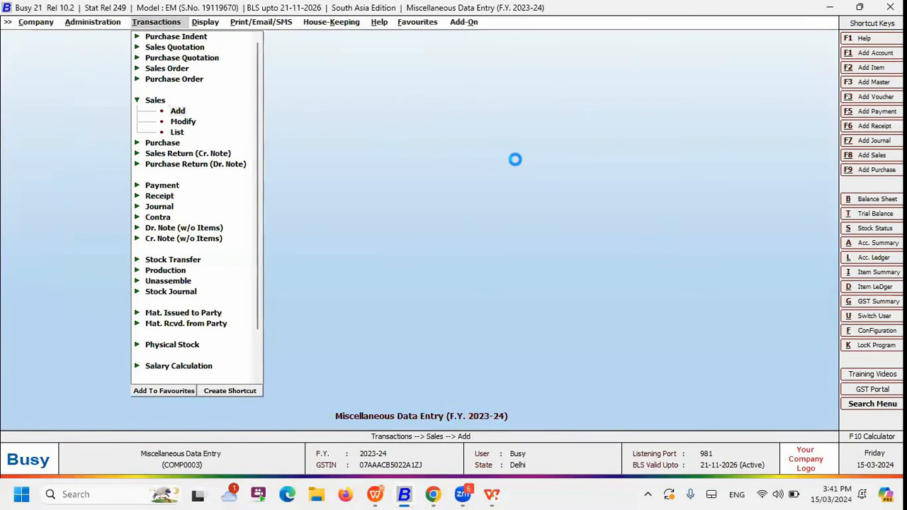
key("Return")
Enter Arora Exporters as the party with Main Store as material centre, and add one unit of Split AC to the sales voucher
key("Return")
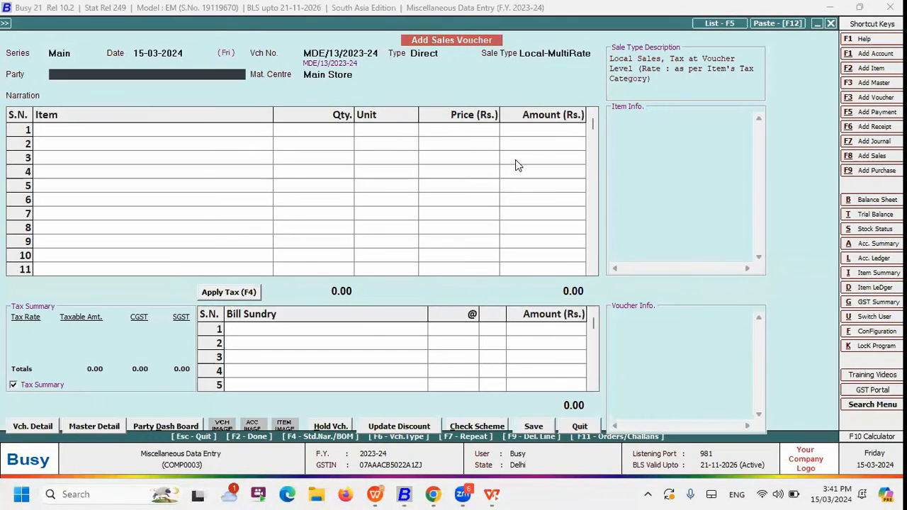
key("Return")
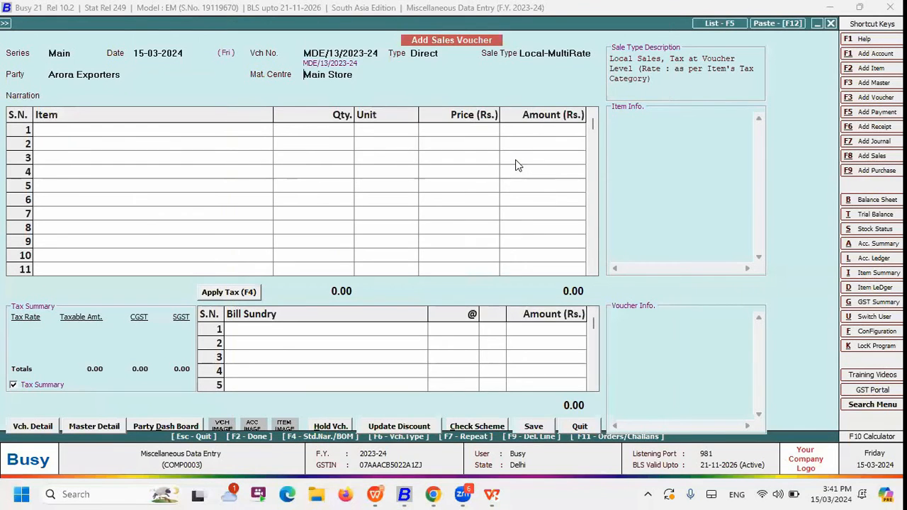
key("F2")
key("Return")
key("F2")
type("Sp")
key("Return")
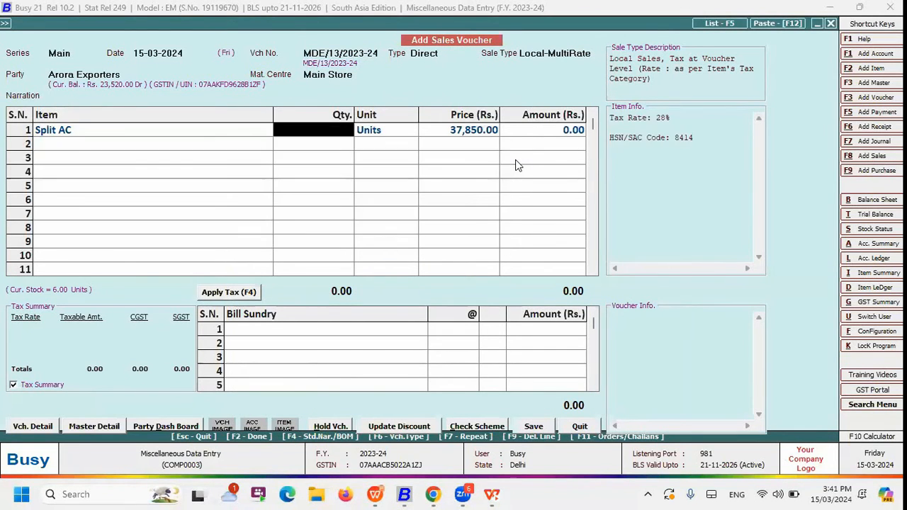
type("1")
key("Return")
key("Return")
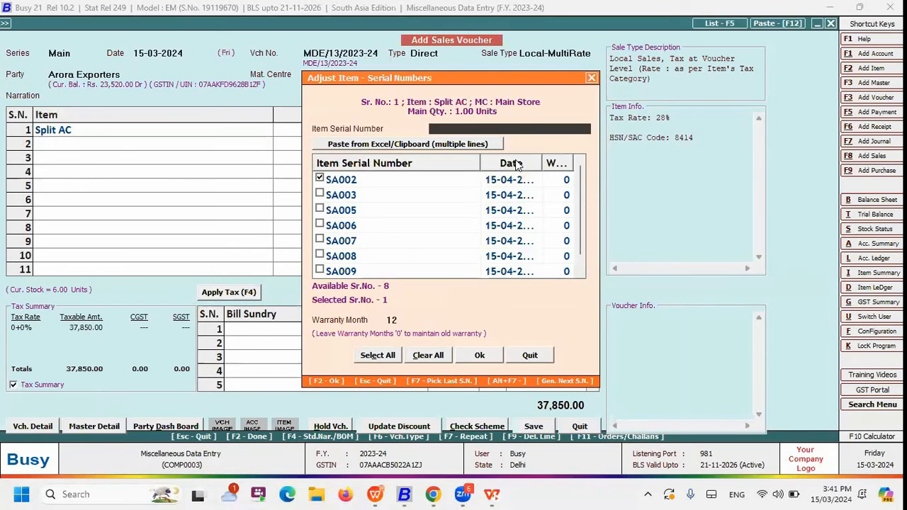
Assign serial number SA005 instead of SA002 to the Split AC item and save the sales voucher
left_click(319, 208)
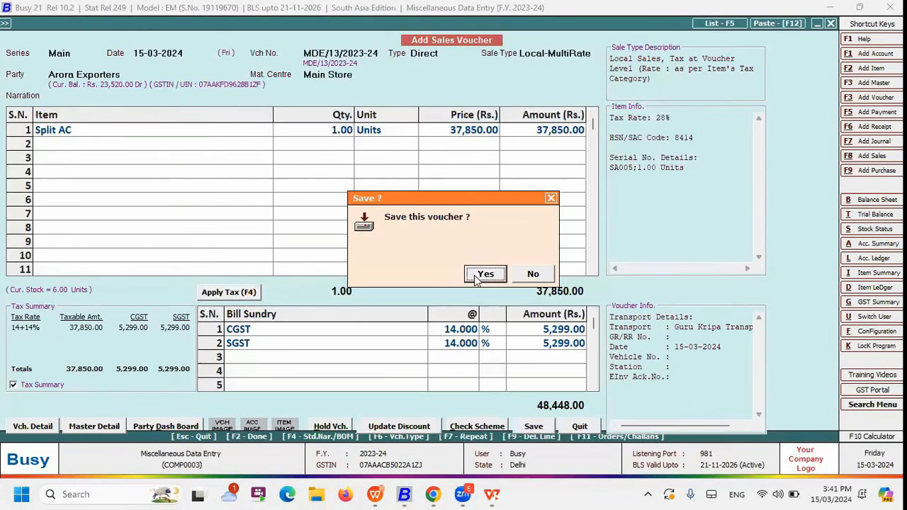
left_click(468, 278)
key("Escape")
key("Left")
key("Right")
key("Return")
key("Down")
key("Return")
key("Return")
key("Return")
key("Return")
key("Escape")
key("Escape")
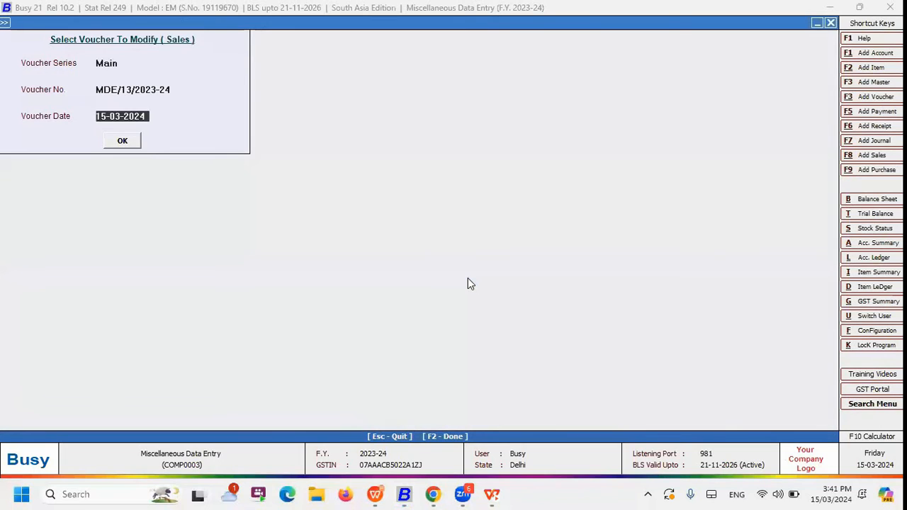
Open Update Item Serial No. Details and load Main series sales voucher MDE/13/2023-24 dated 15-03-2024
key("Left")
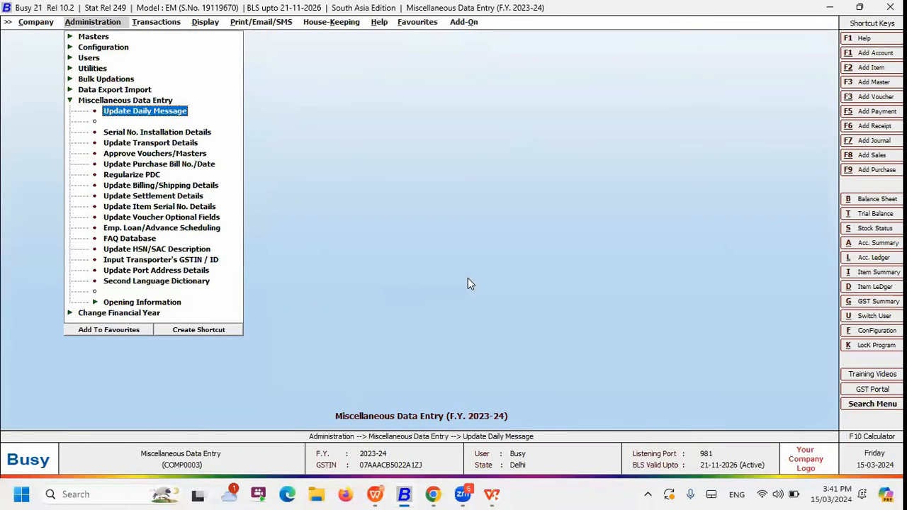
key("Down")
key("Down")
key("Down")
key("Down")
key("Down")
key("Down")
key("Down")
key("Down")
key("Down")
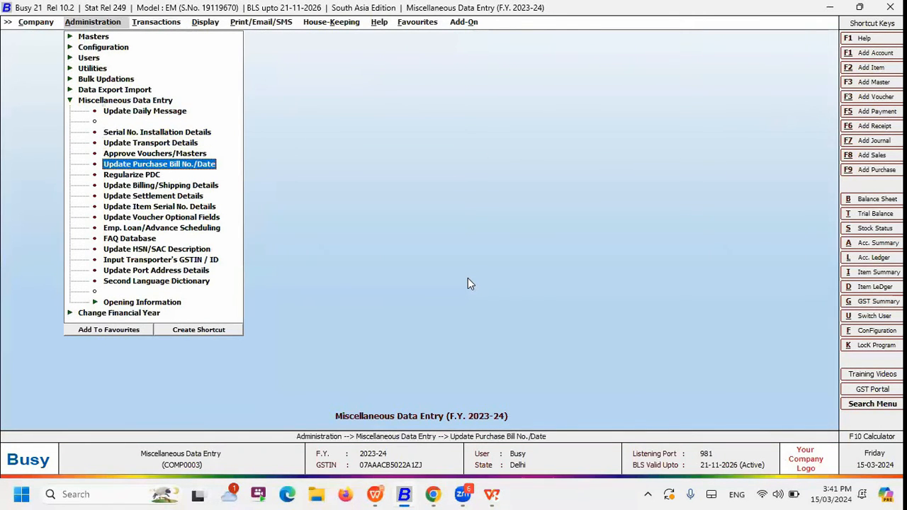
key("Up")
key("Return")
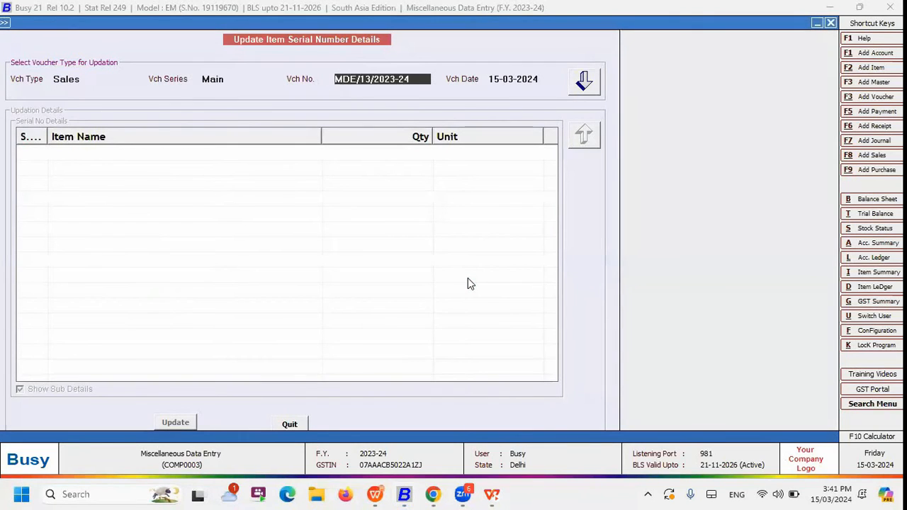
key("Return")
key("Return")
key("Return")
Replace the Split AC item's serial number SA005 with SA006
key("Down")
key("Up")
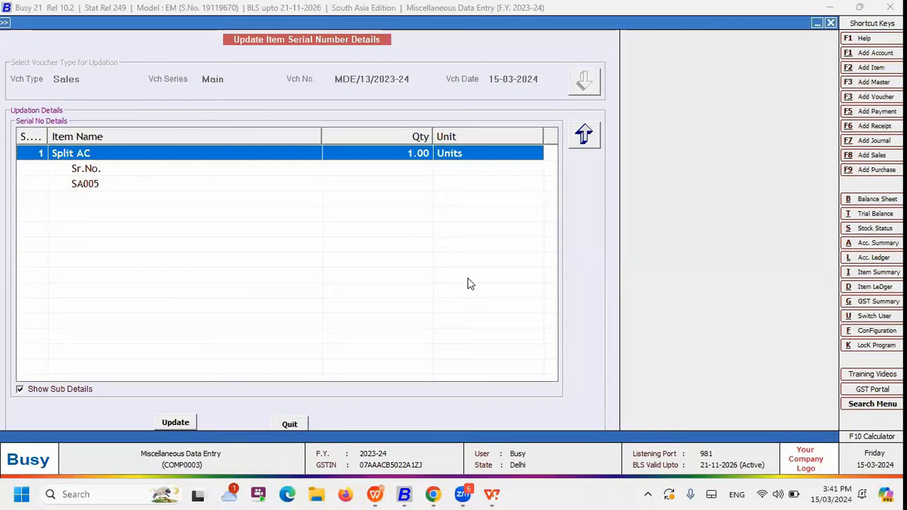
key("Down")
key("Down")
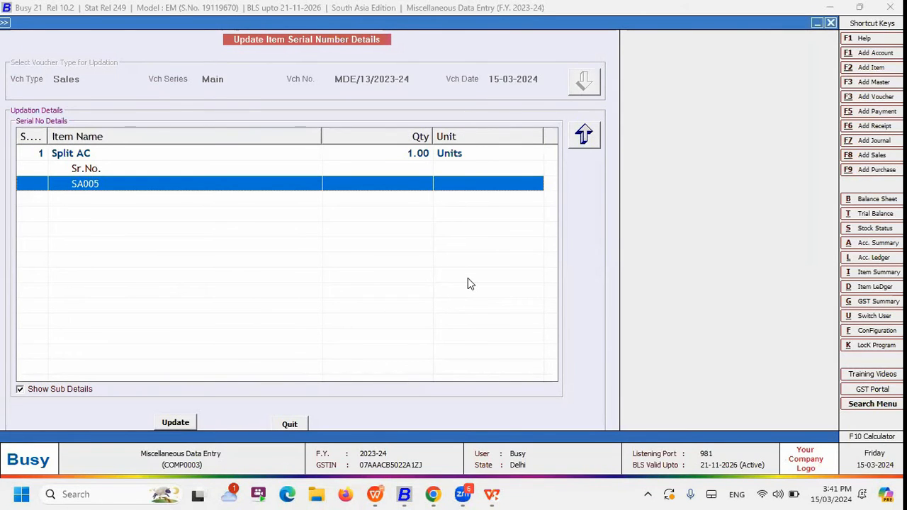
key("Return")
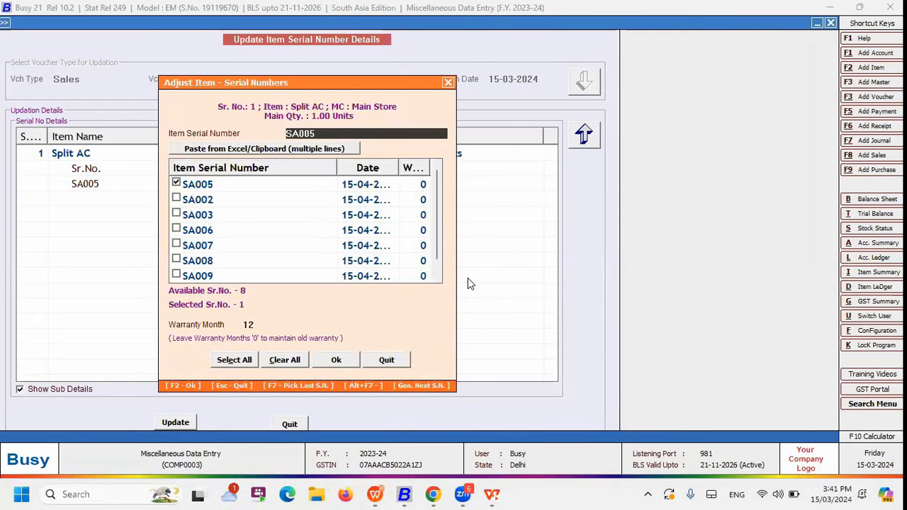
left_click(177, 184)
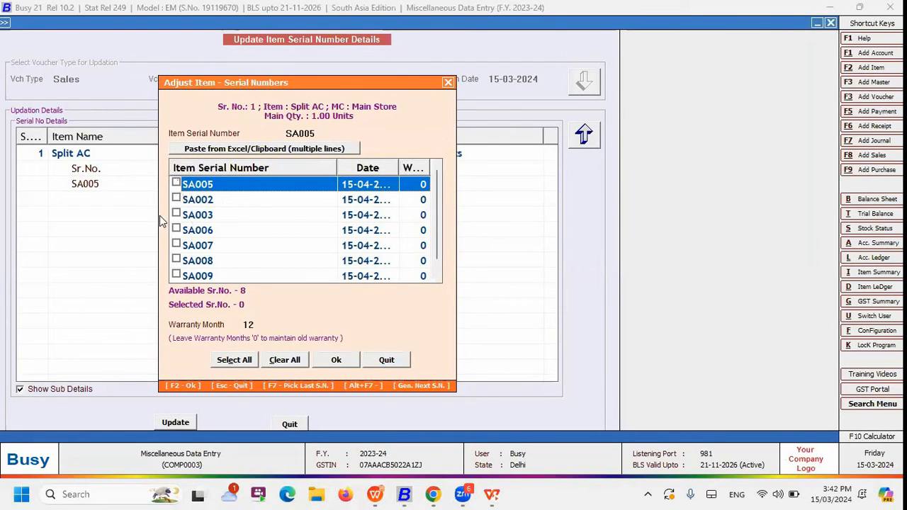
left_click(177, 229)
left_click(335, 360)
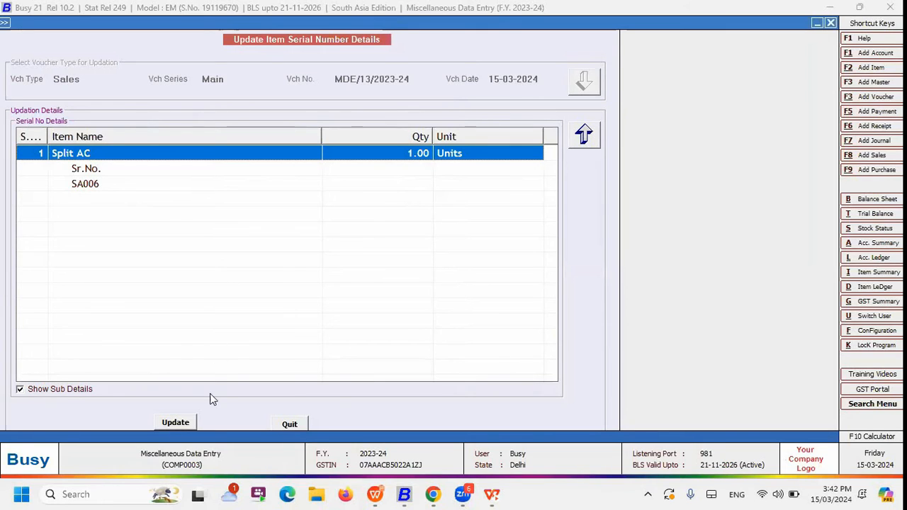
Update the voucher with the changed serial number details and leave the utility
left_click(177, 422)
left_click(498, 277)
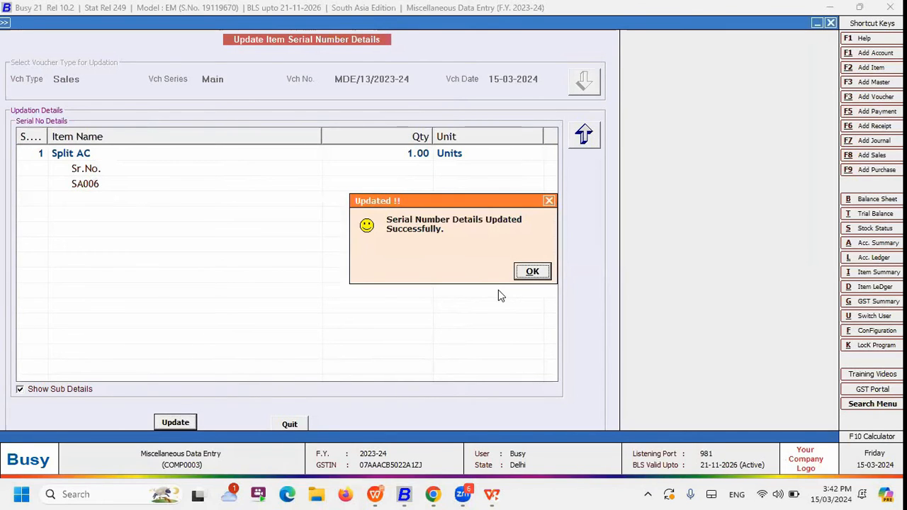
key("Return")
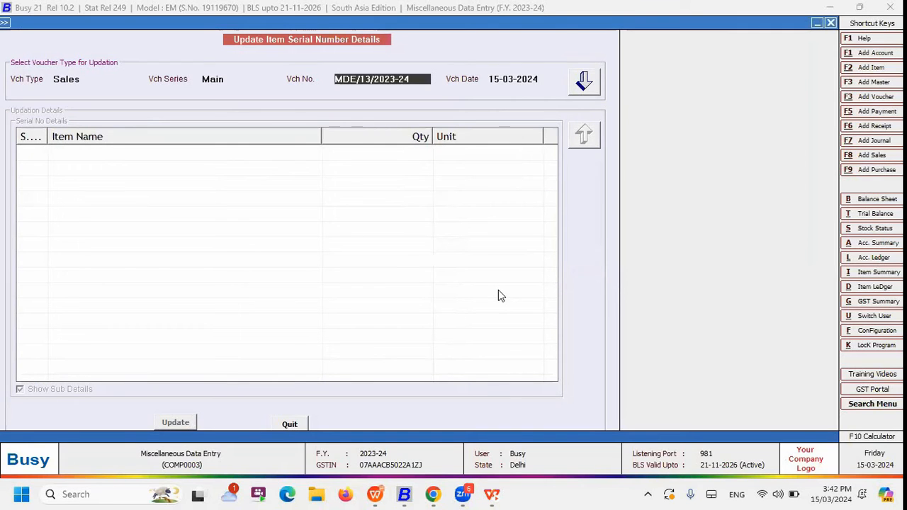
key("Escape")
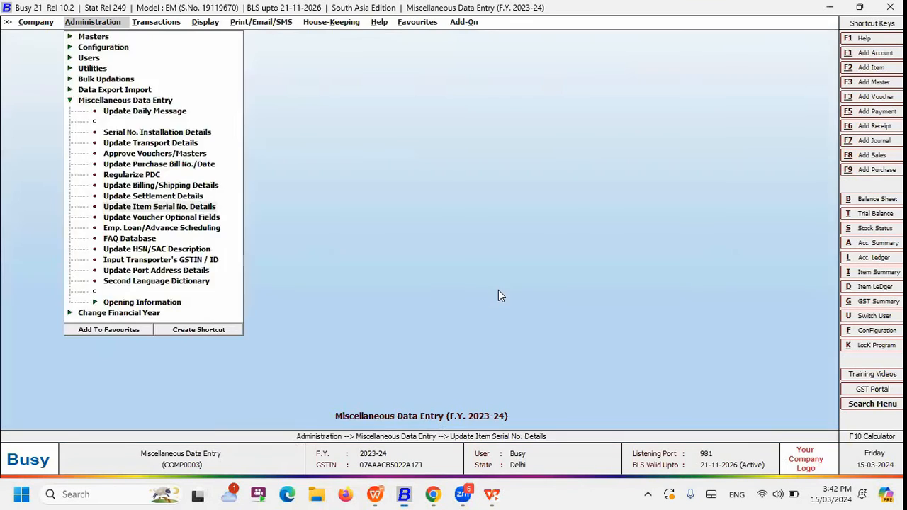
key("Escape")
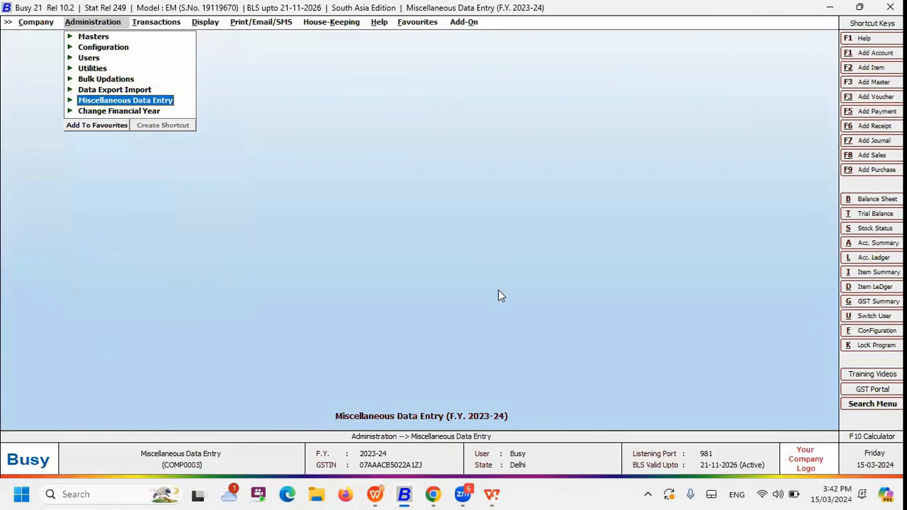
Switch to the presentation slide show, advance past the Update Item Serial No. Details slide, and return to Busy
key("Right")
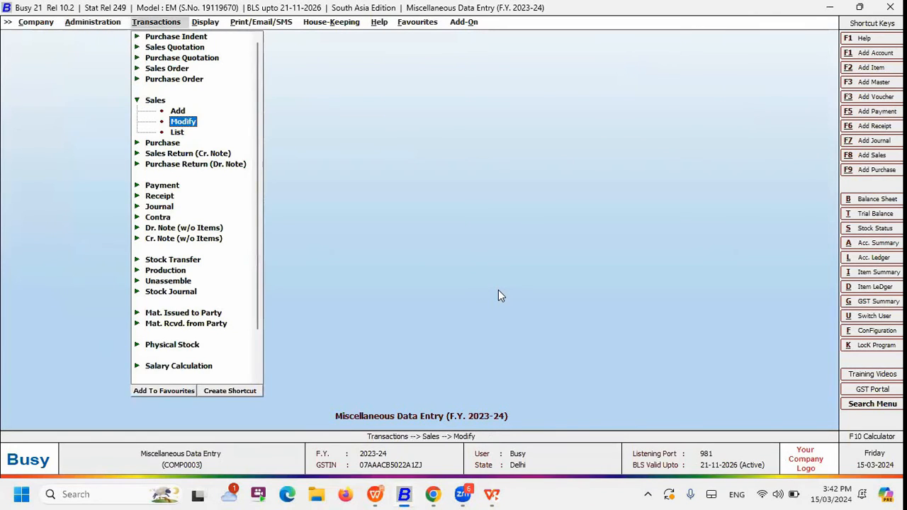
key("Left")
key("alt+Tab")
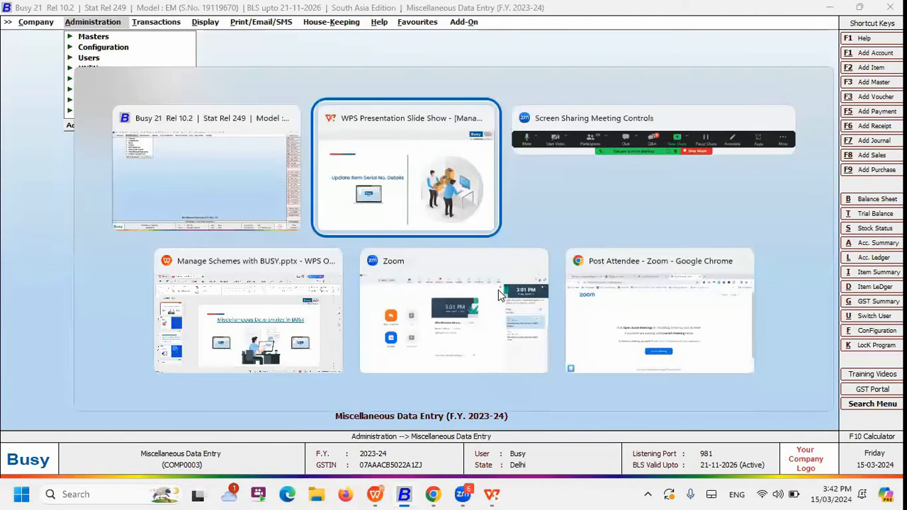
key("Right")
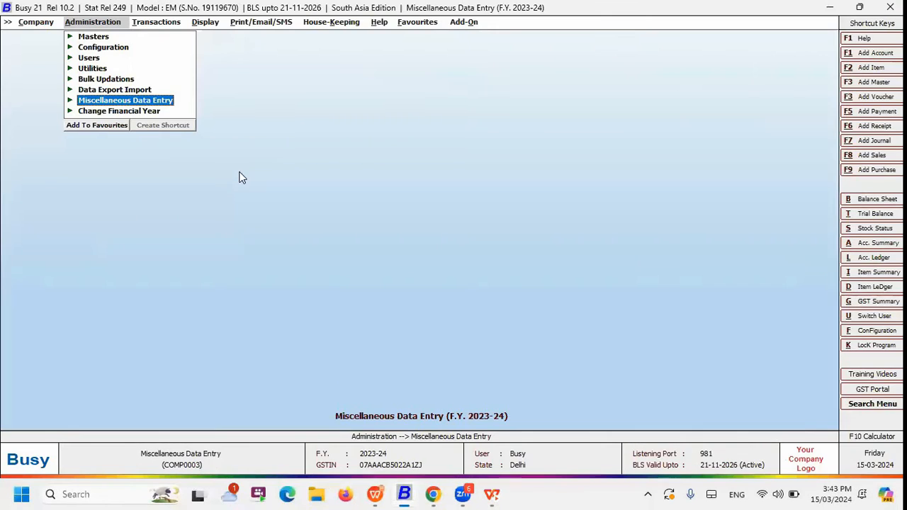
Open Voucher Series Configuration from the Administration configuration options
key("Up")
key("Up")
key("Up")
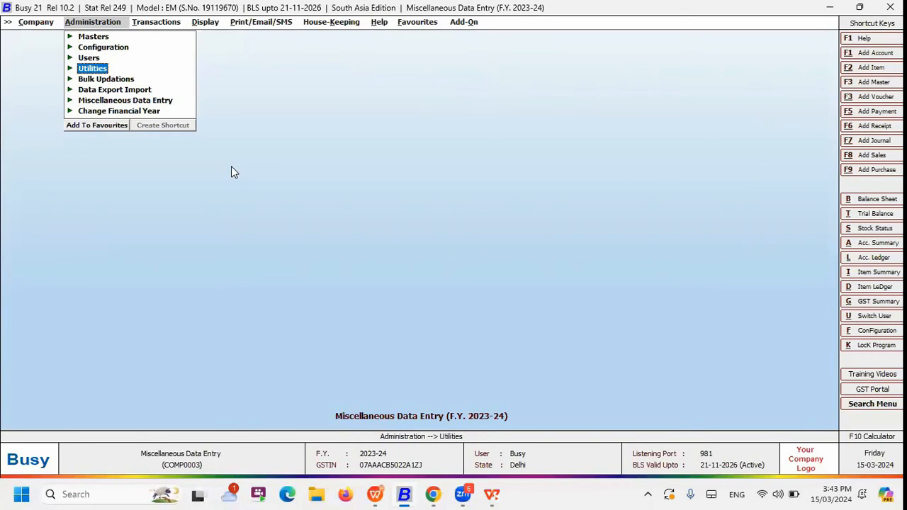
key("Up")
key("Up")
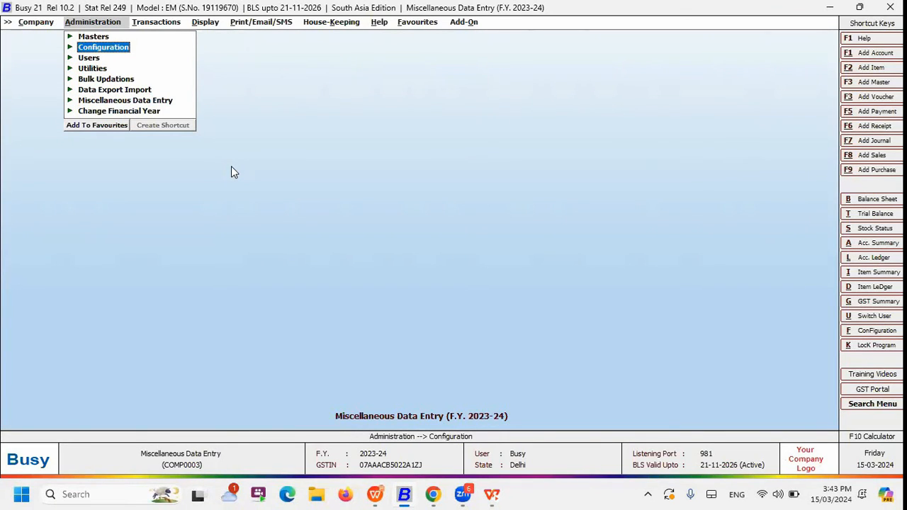
key("Return")
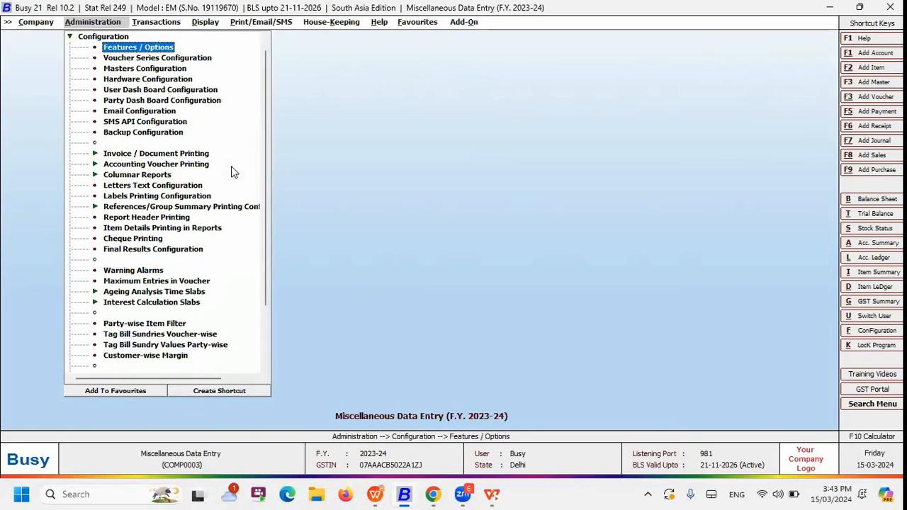
key("Down")
key("Return")
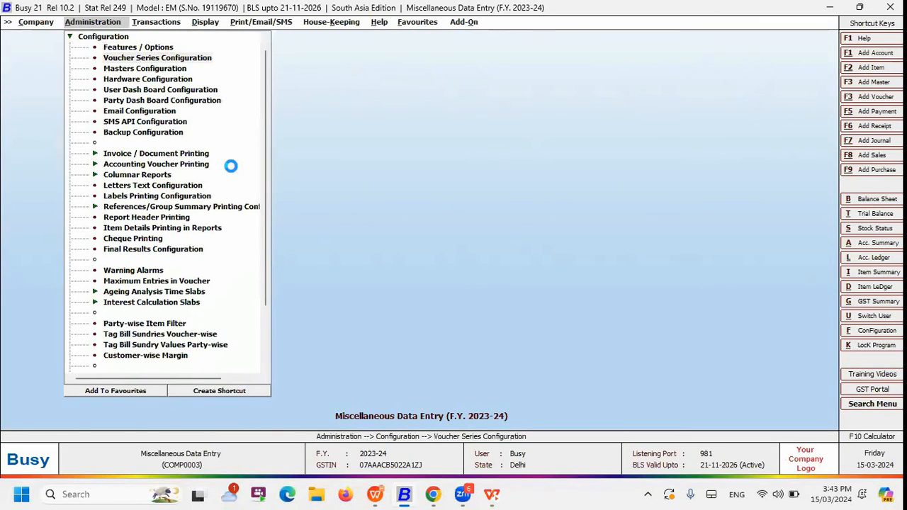
Open the voucher configuration of the Main series under the Sales voucher type
key("Right")
key("Down")
key("Down")
key("Down")
key("Down")
key("Down")
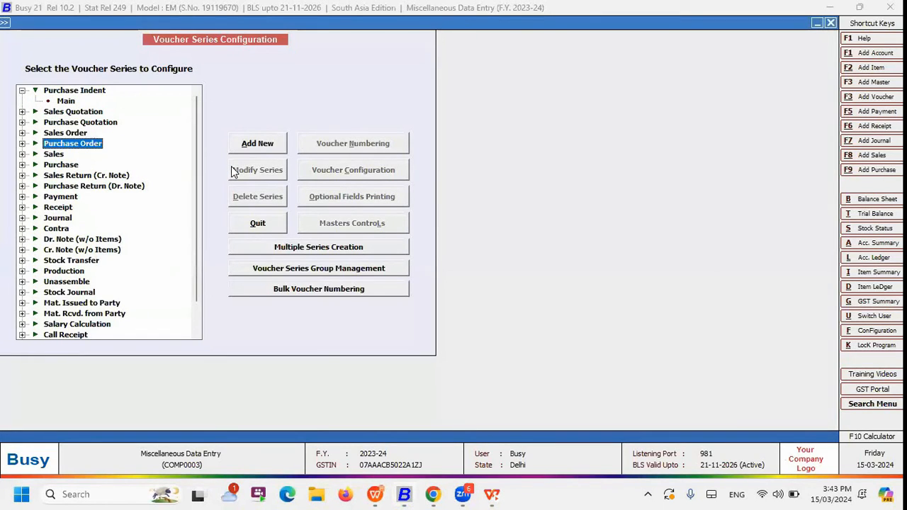
key("Down")
key("Right")
key("Down")
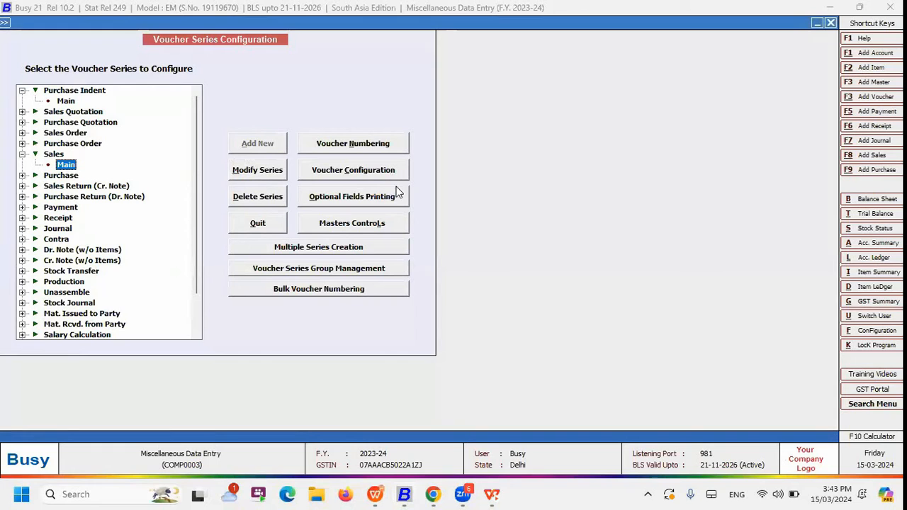
left_click(370, 177)
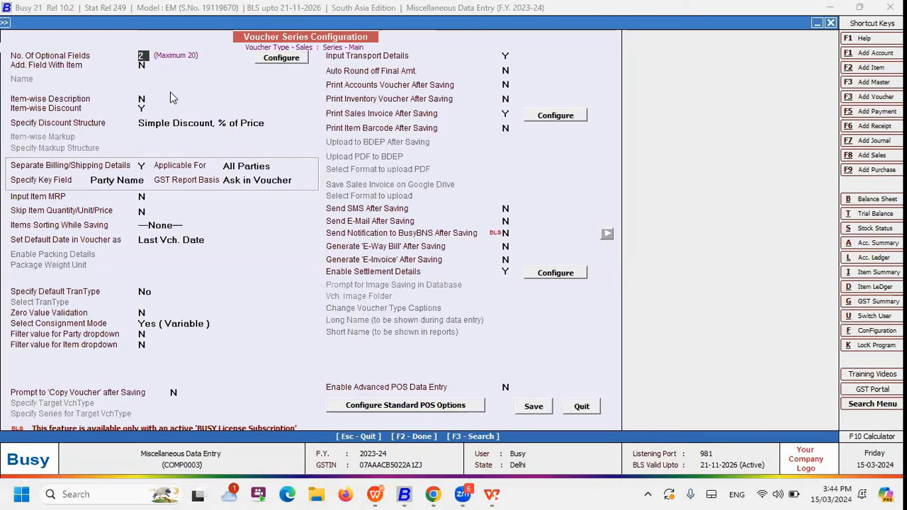
Examine the optional fields set up for the Main sales series, save the series configuration, and leave it
left_click(280, 61)
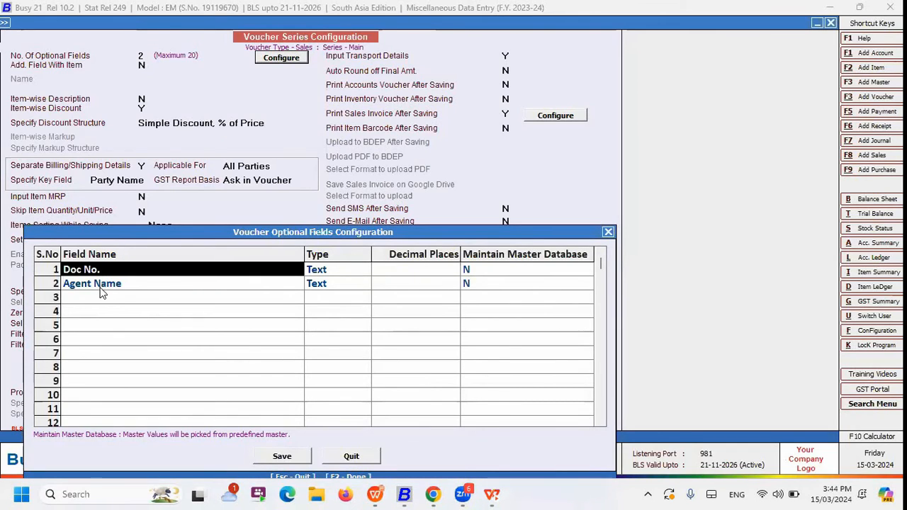
left_click(101, 289)
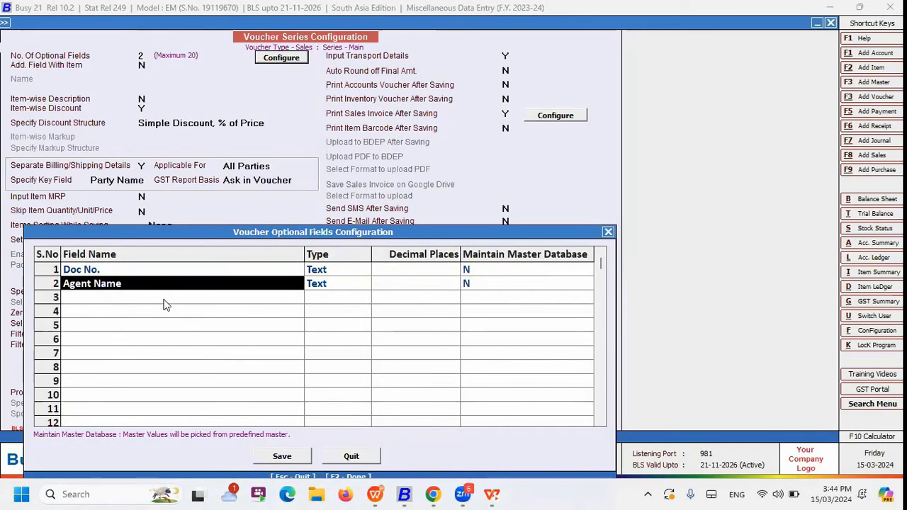
key("Escape")
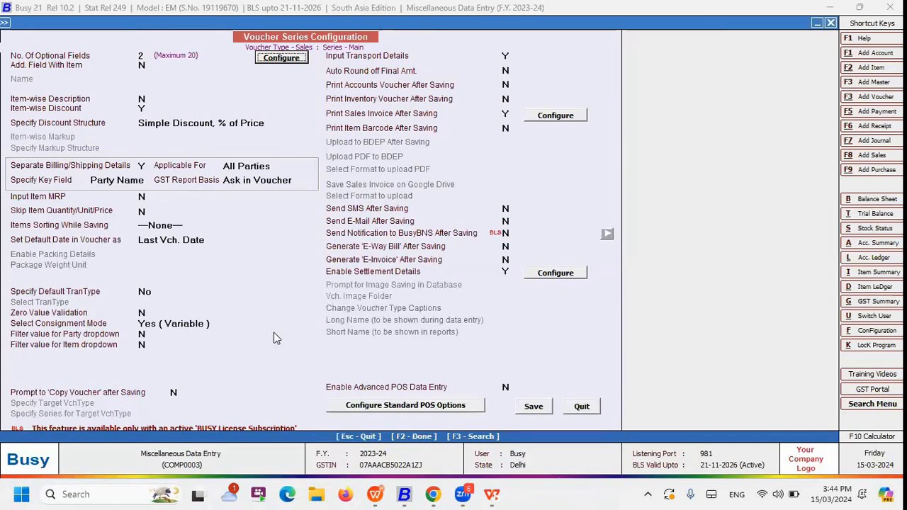
left_click(533, 406)
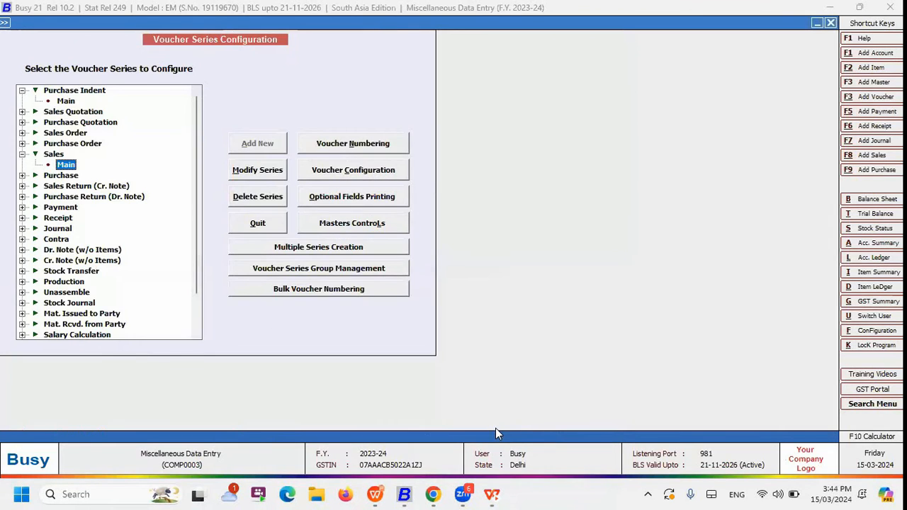
key("Escape")
Open Main series sales voucher MDE/13/2023-24 dated 15-03-2024 for modification
key("Right")
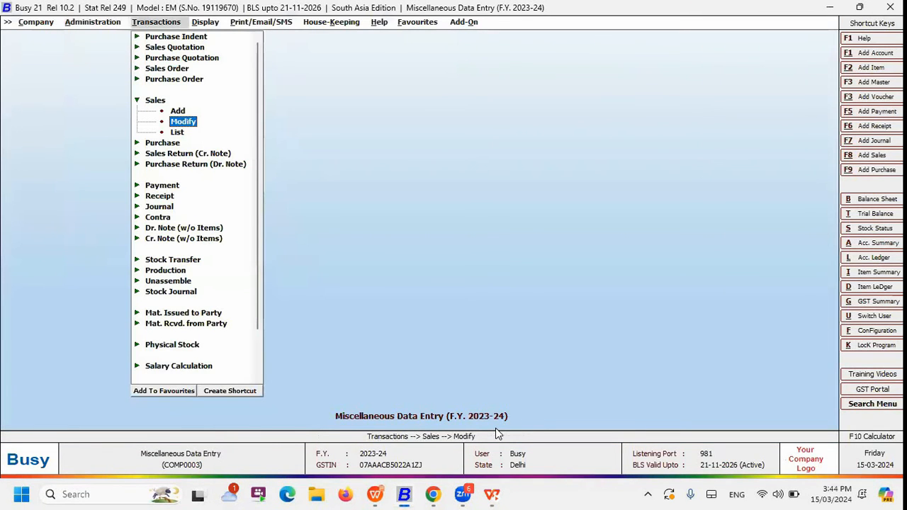
key("Return")
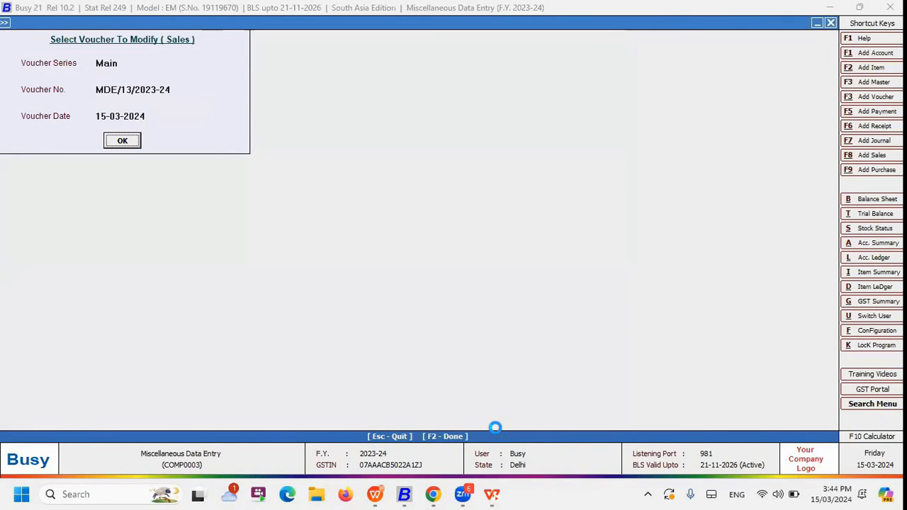
key("Return")
key("Return")
Step through the sales voucher's header and the party's billing and shipping details, looking for the optional fields
key("Return")
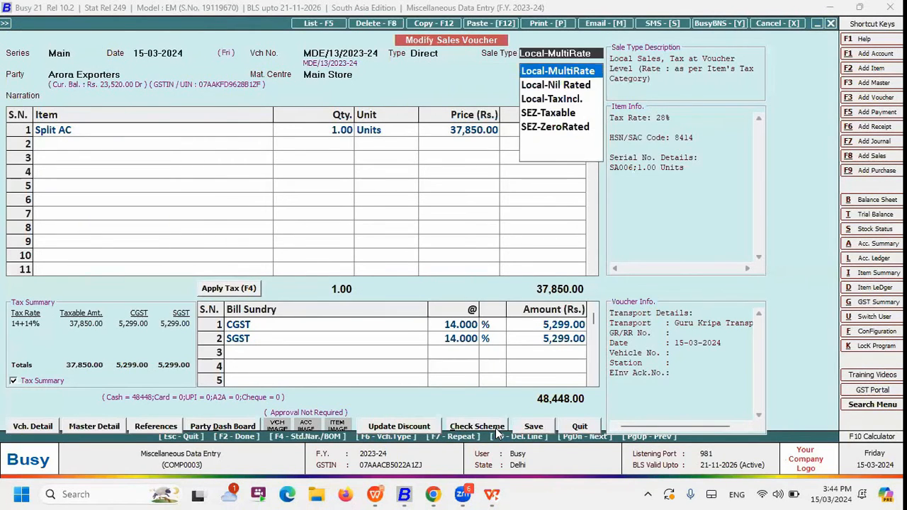
key("Return")
key("Return")
key("Return")
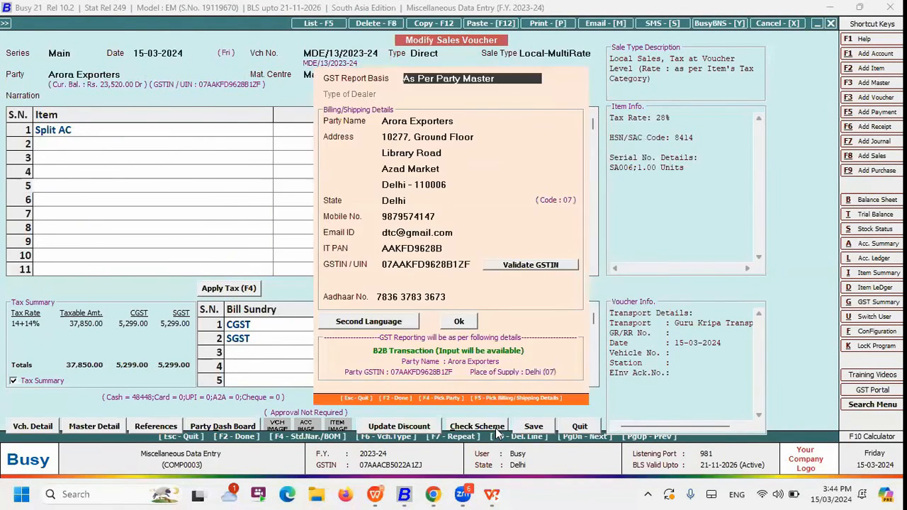
key("F2")
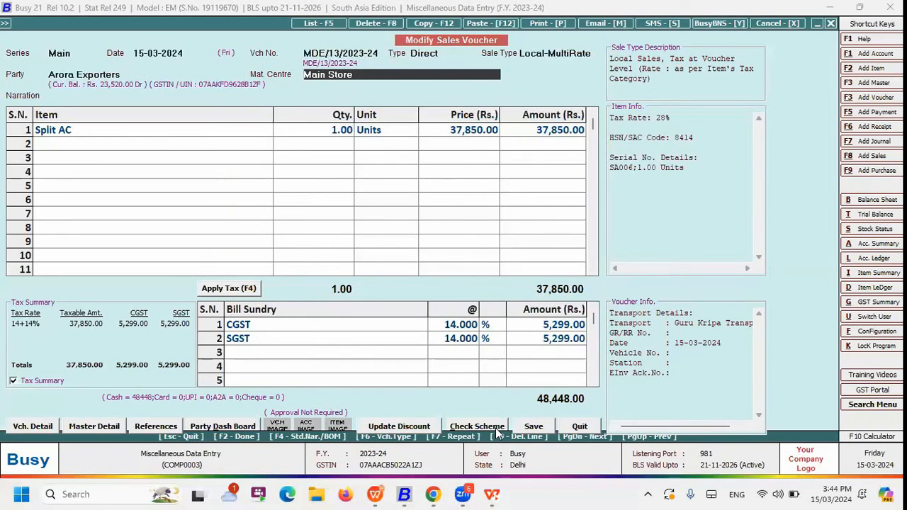
key("F2")
key("F2")
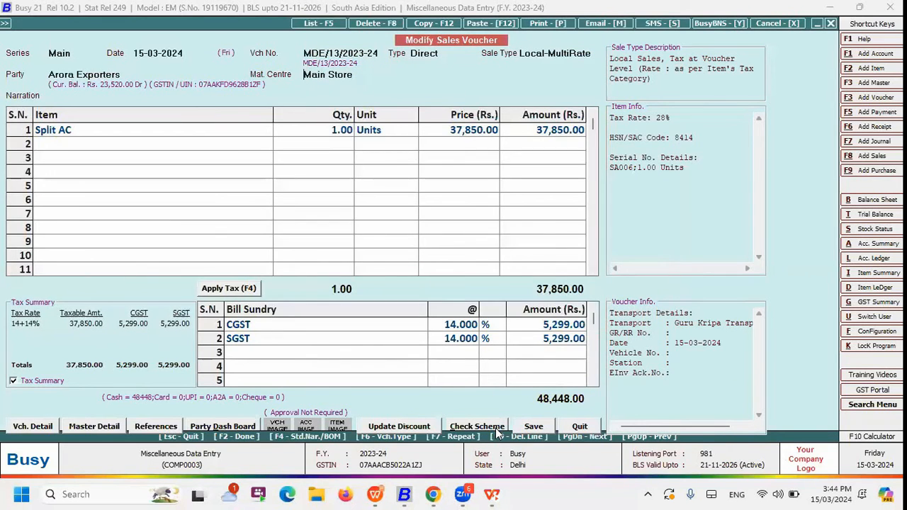
key("F2")
key("Right")
key("Return")
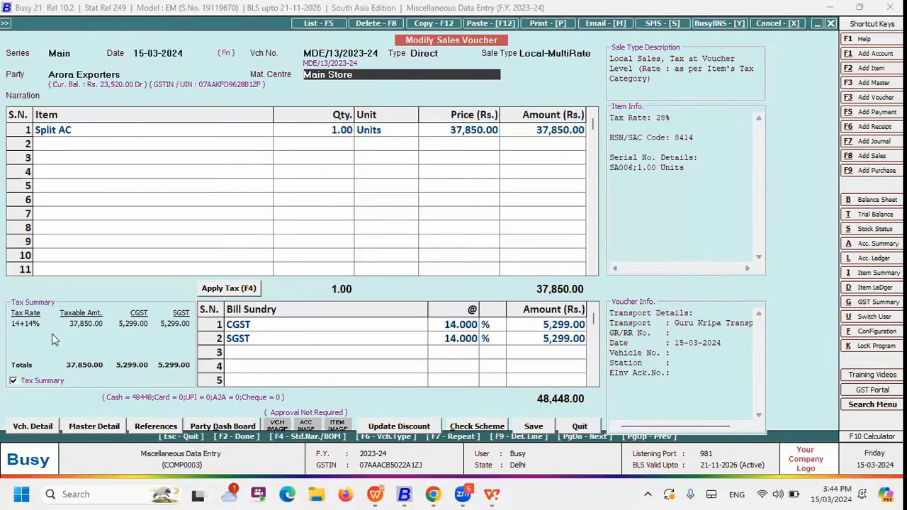
left_click(557, 55)
left_click(539, 69)
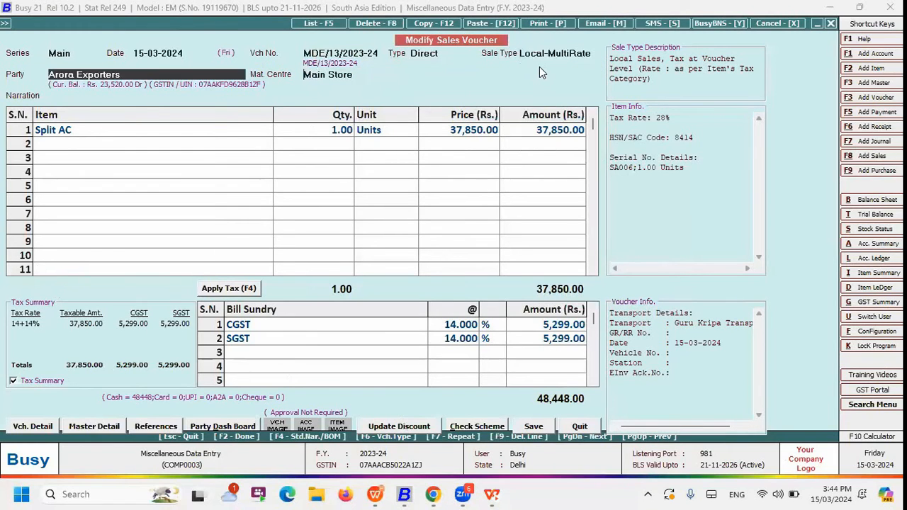
Go through the amount settlement details of the sales voucher
key("Return")
key("Return")
key("Return")
key("F2")
key("F2")
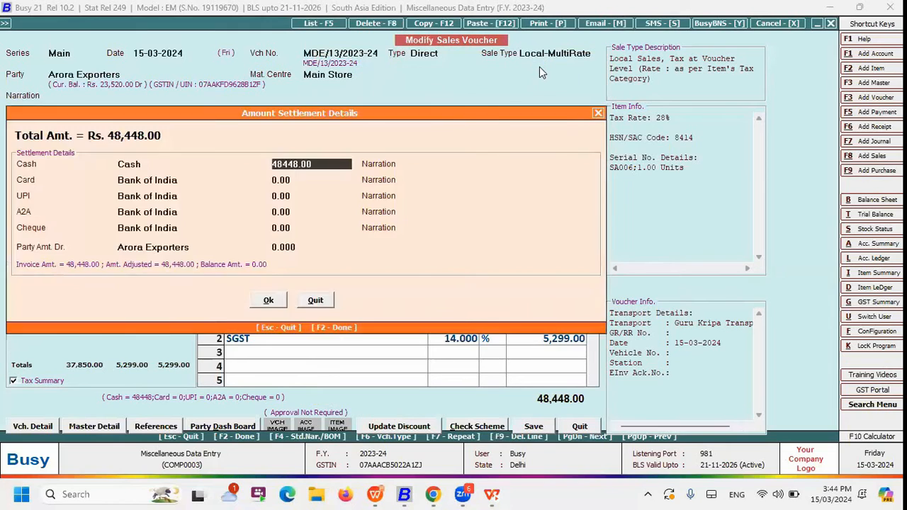
key("Return")
key("F2")
Leave sales voucher MDE/13/2023-24 and return to the sales transaction options
key("Escape")
key("Escape")
key("Escape")
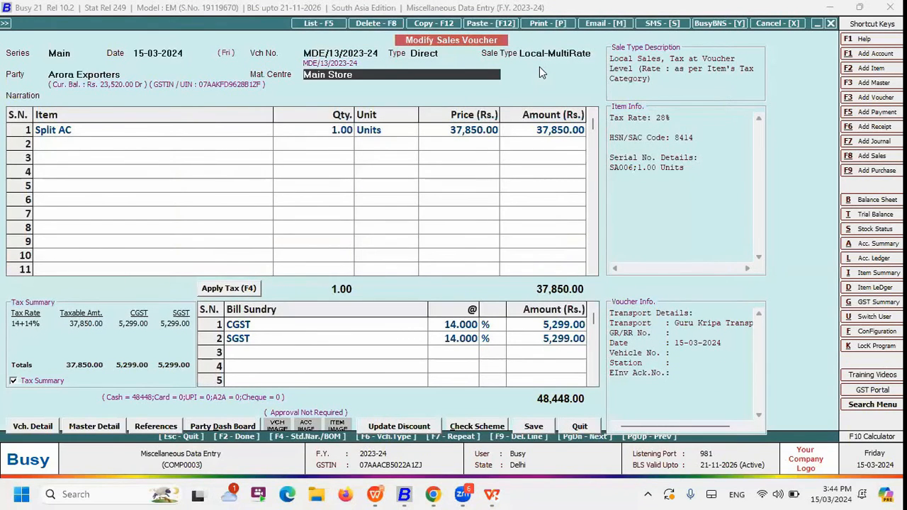
key("Escape")
key("Left")
key("Return")
key("Escape")
key("Up")
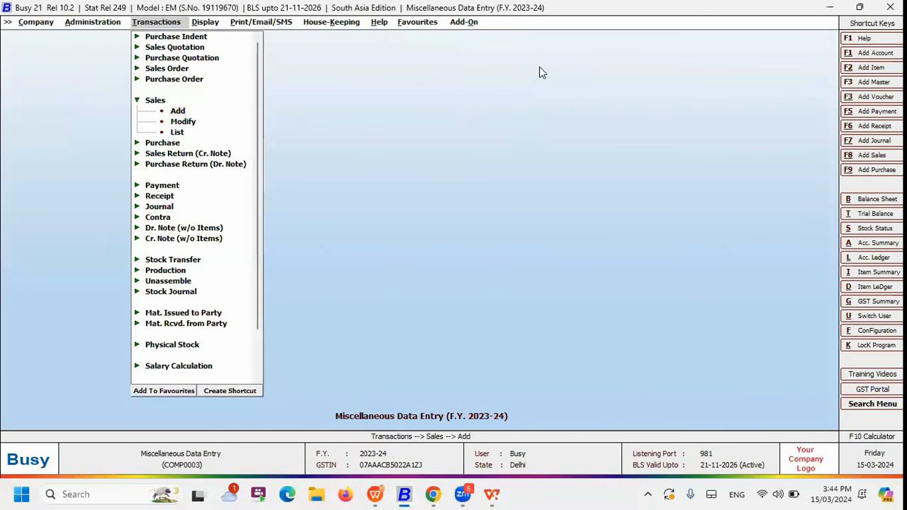
Start a new Main series sales voucher for Arora Exporters without consignment and bring up its optional fields
key("Return")
key("Return")
key("Return")
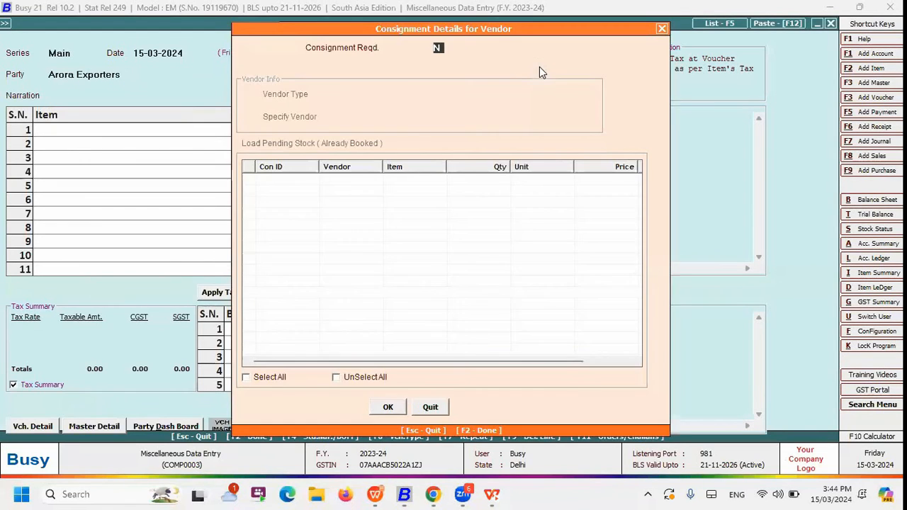
key("Return")
key("Return")
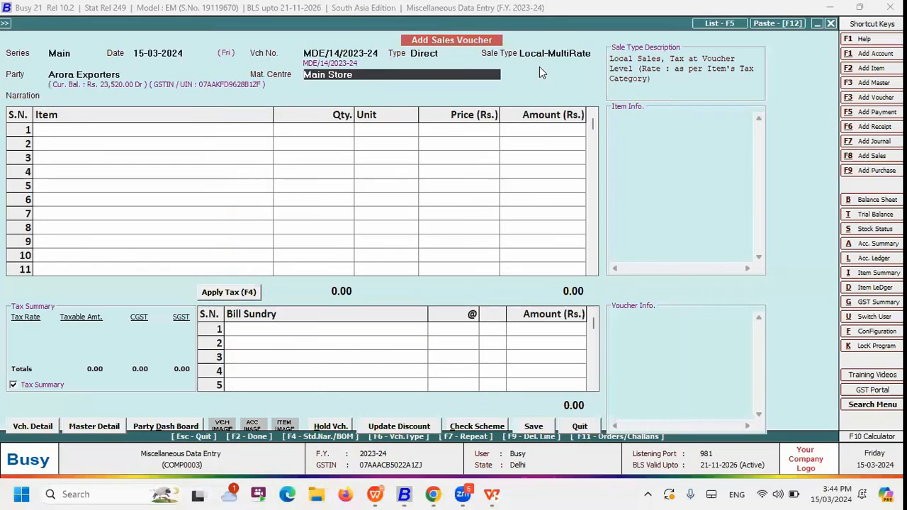
key("Return")
key("Return")
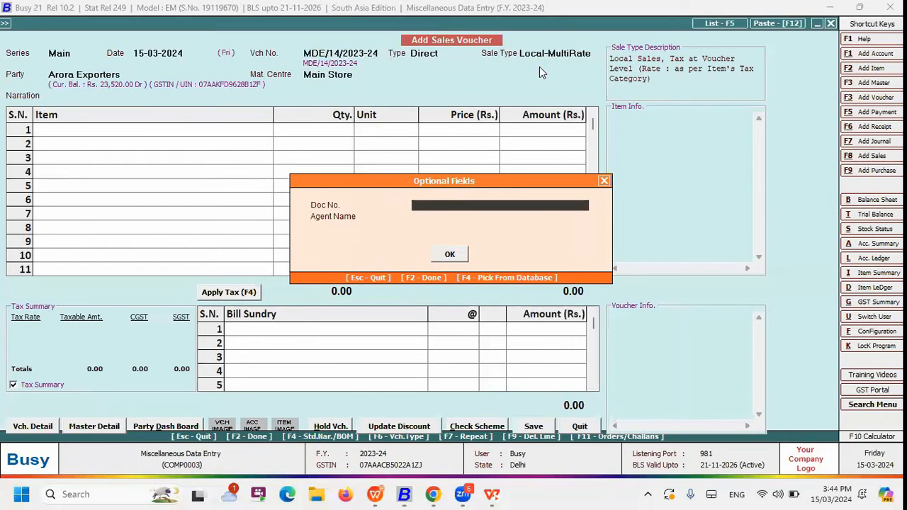
Enter Q as both the Doc No. and the Agent Name in the new voucher's optional fields
key("Return")
key("Up")
key("Up")
key("Down")
type("Q")
key("Return")
type("Q")
key("Return")
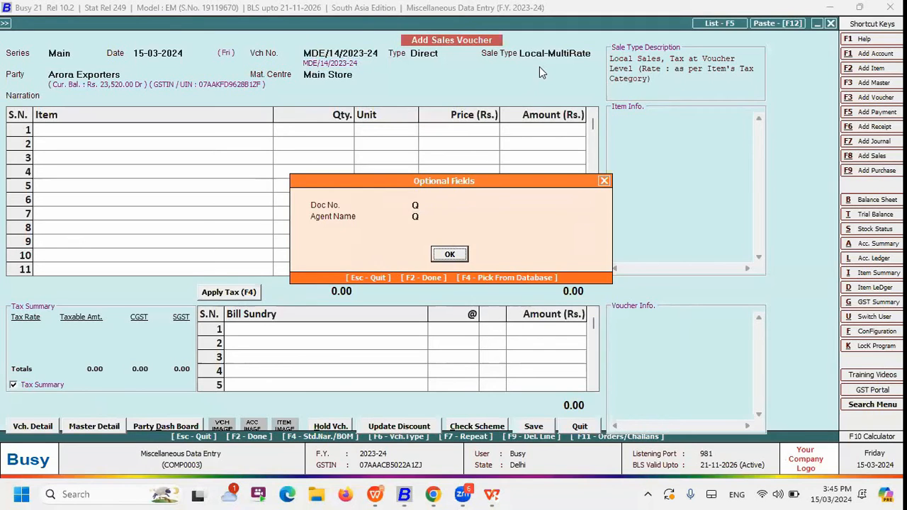
key("Return")
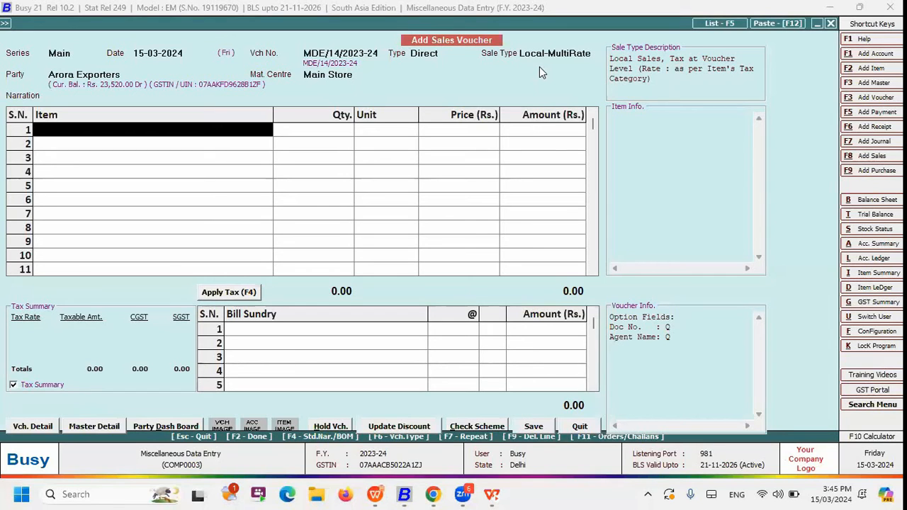
Quit the new sales voucher without saving it
key("Return")
key("Escape")
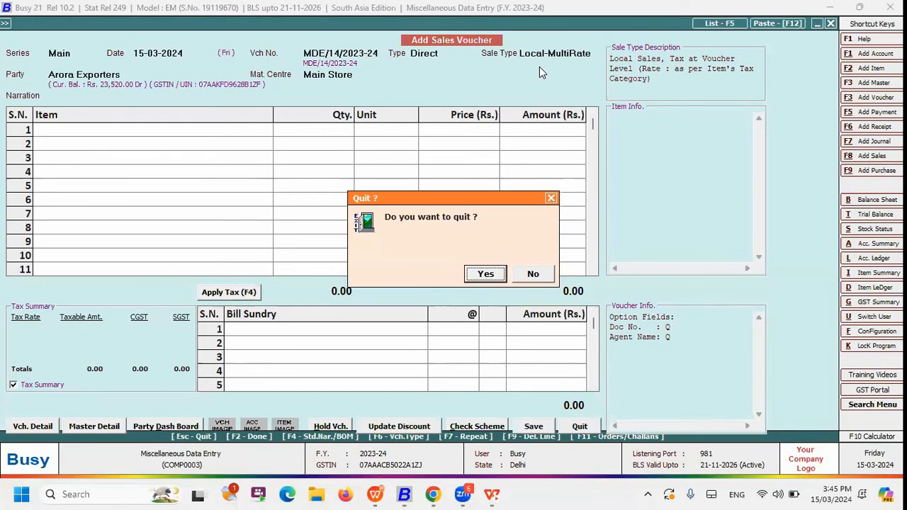
key("Return")
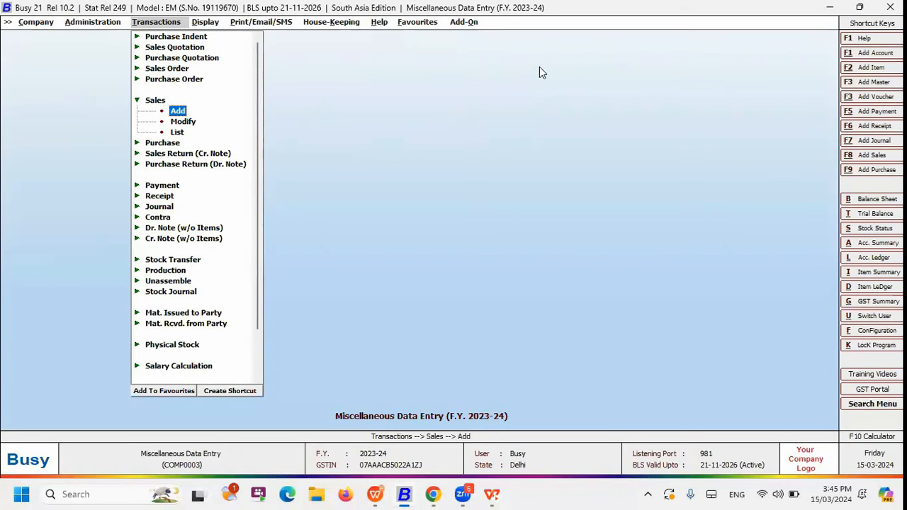
Open Update Voucher Optional Fields from Miscellaneous Data Entry under Administration
key("Left")
key("Down")
key("Down")
key("Down")
key("Down")
key("Down")
key("Return")
key("Down")
key("Down")
key("Down")
key("Down")
key("Down")
key("Down")
key("Down")
key("Down")
key("Down")
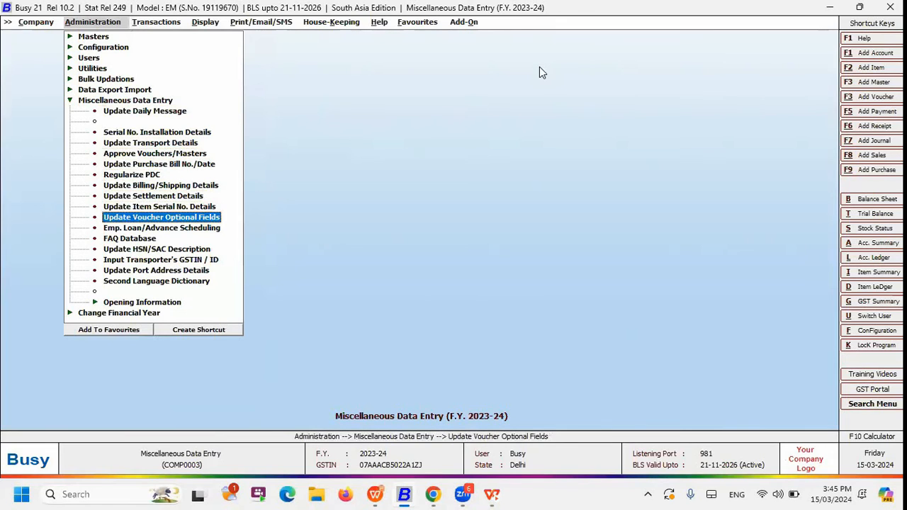
key("Return")
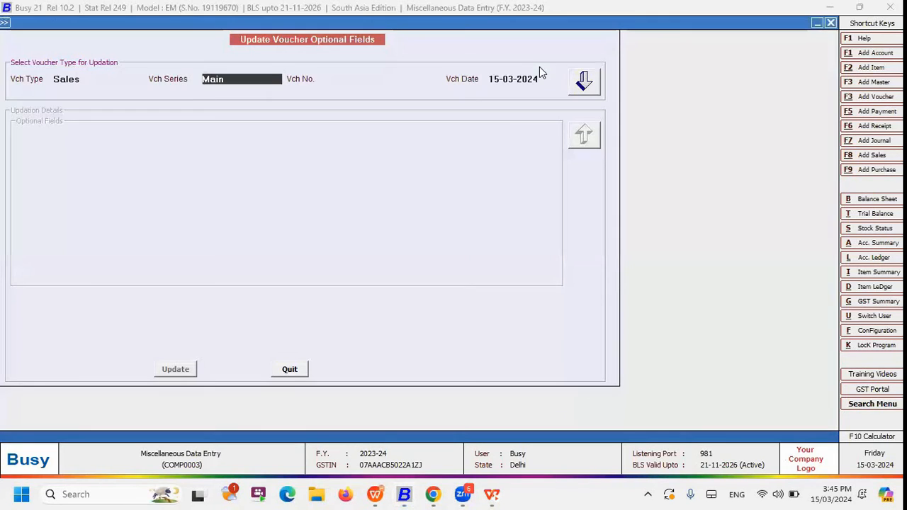
Load the optional fields of Main series sales voucher MDE/13/2023-24 dated 15-03-2024 for updating
key("Return")
key("Return")
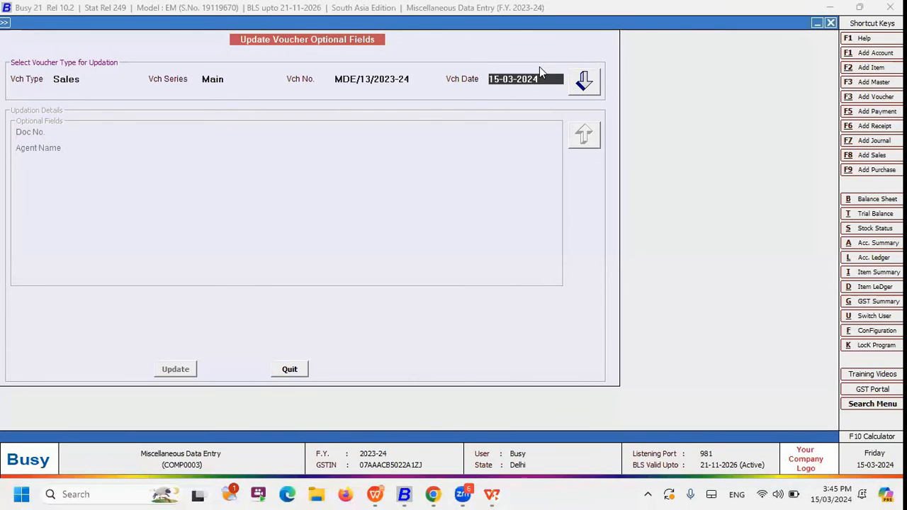
key("shift+Tab")
key("shift+Tab")
key("Return")
key("Return")
key("Return")
key("Return")
key("Return")
key("shift+Tab")
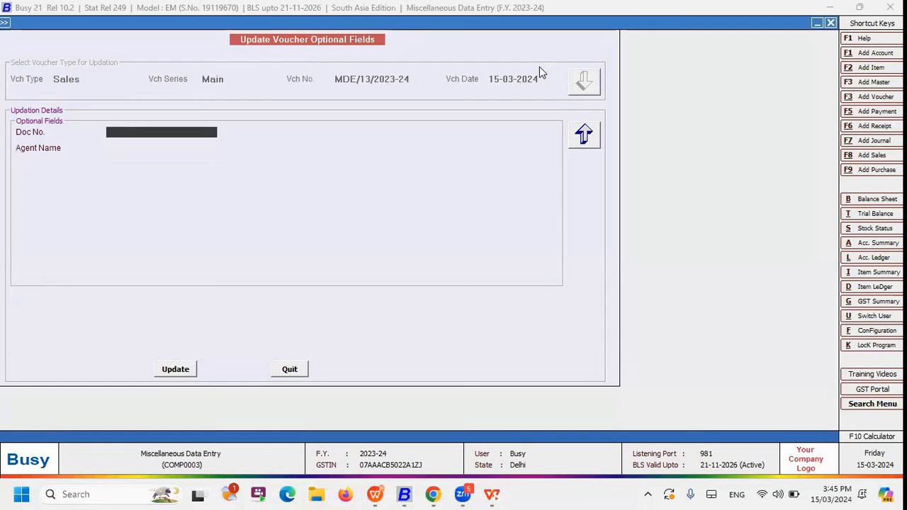
Set Doc No. to 12435353, enter the agent's name, and update the voucher's optional fields
type("12435353")
key("Return")
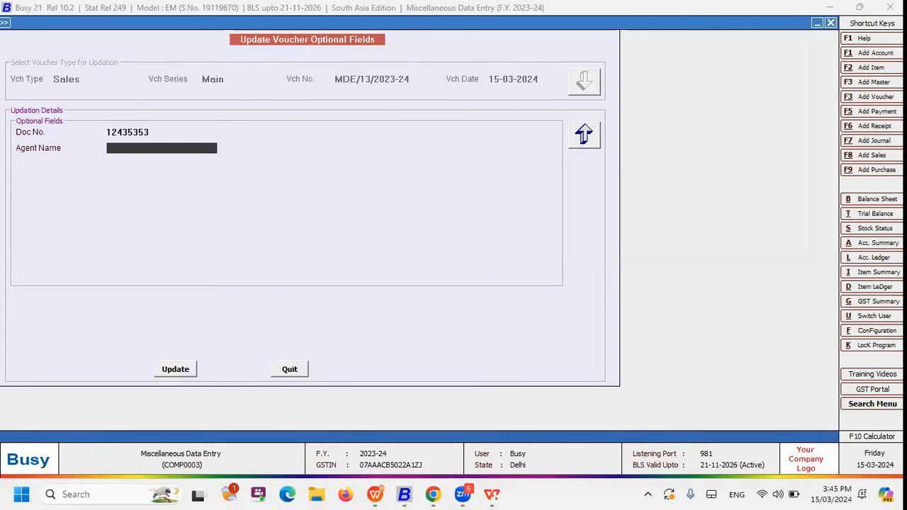
type("Devra")
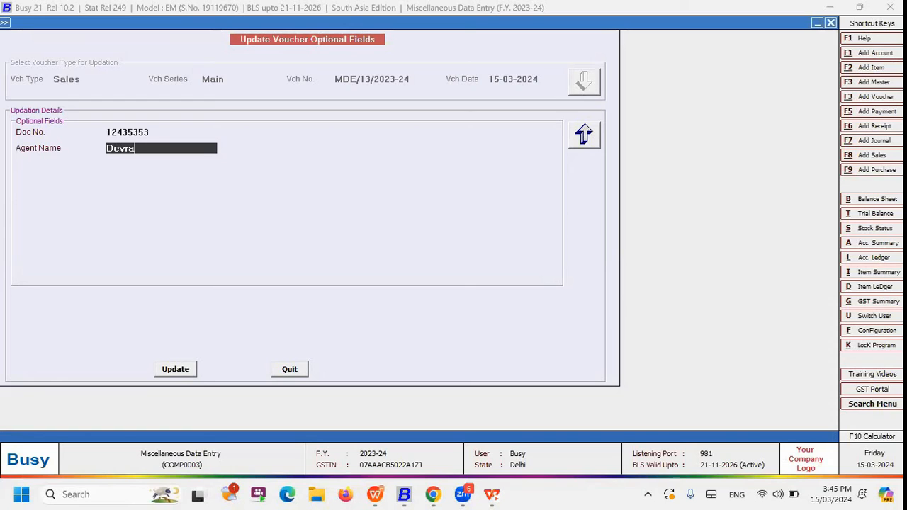
type("j")
key("Return")
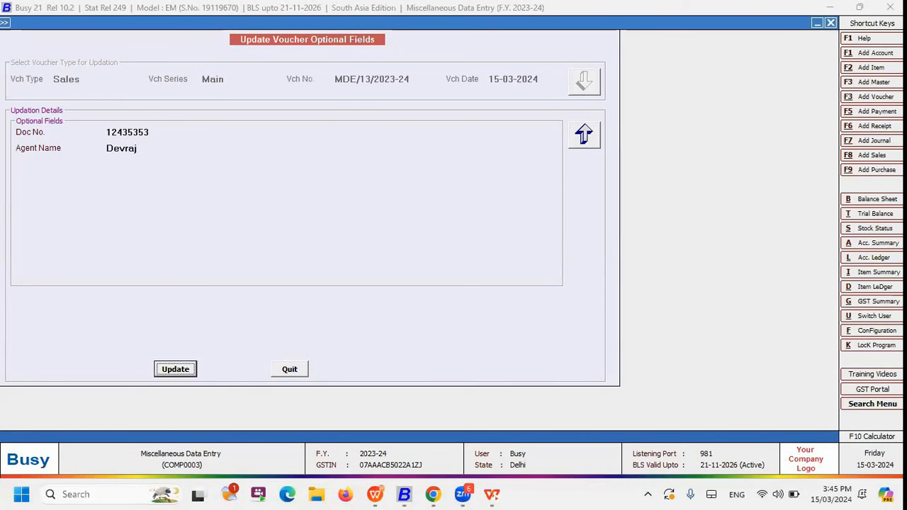
key("Return")
key("Return")
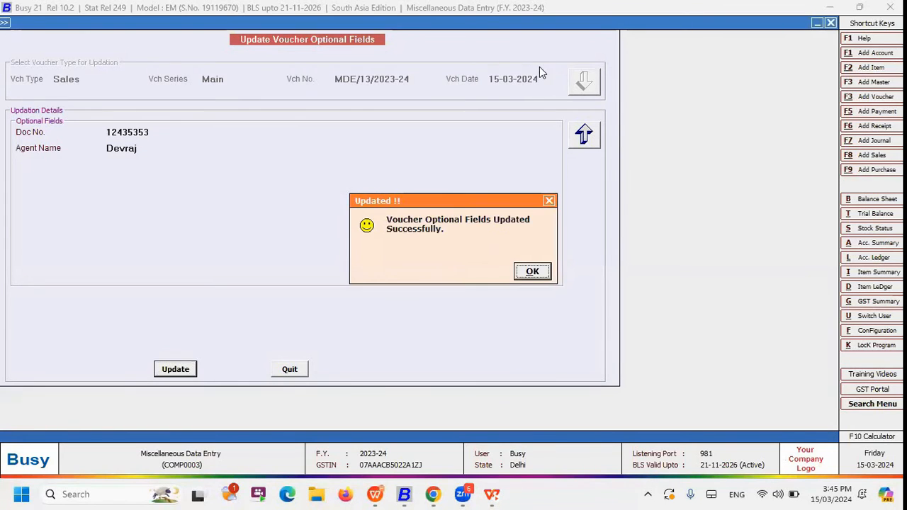
Leave the optional fields update and open sales voucher MDE/13/2023-24 of the Main series for modification
key("Return")
key("Escape")
key("Right")
key("Down")
key("Return")
key("Return")
key("Return")
key("Return")
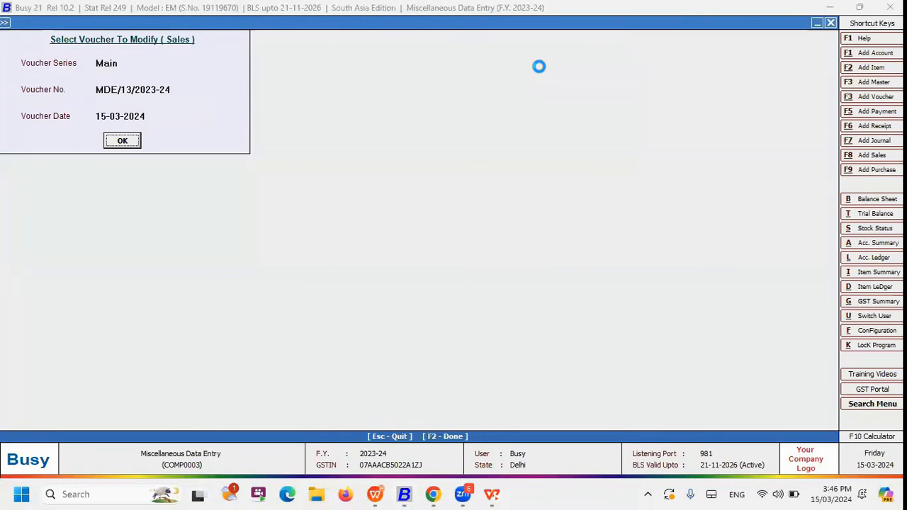
key("Return")
key("Return")
key("Return")
key("Return")
key("Return")
Check the Doc No. and Agent Name in the optional fields of the sales voucher
key("Return")
key("Return")
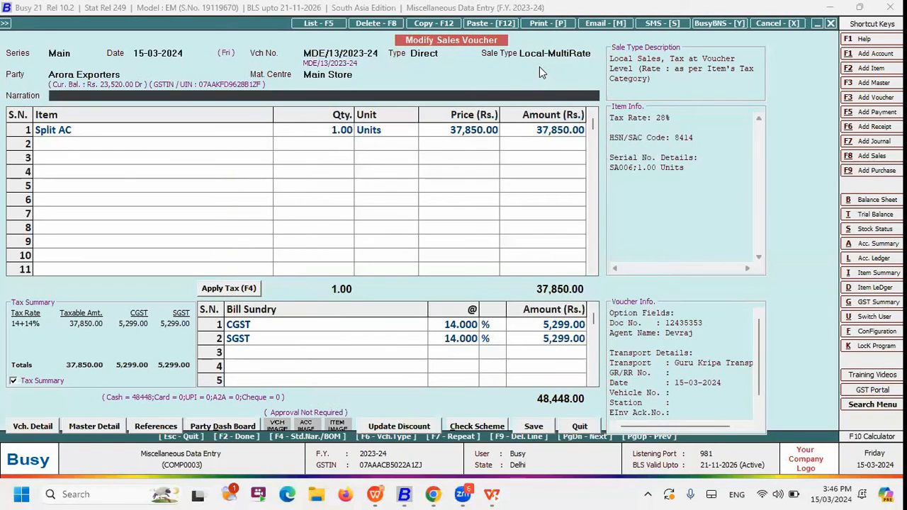
key("Return")
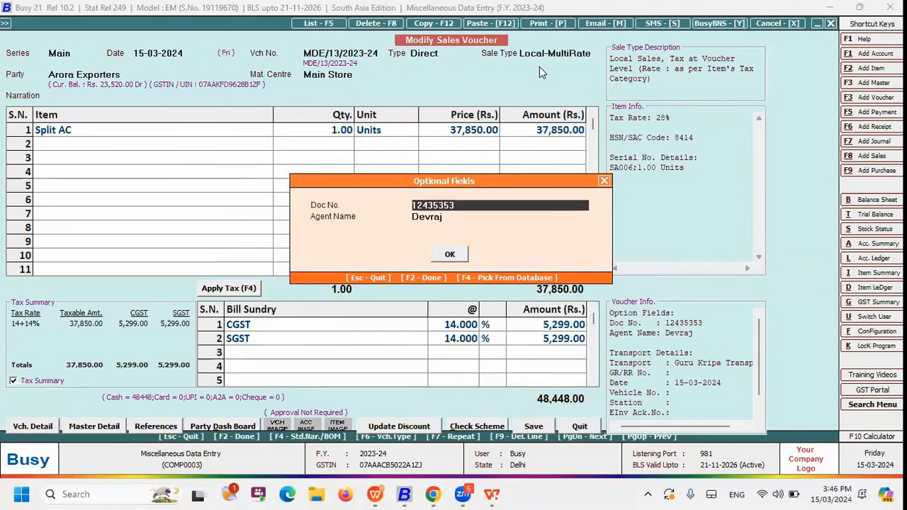
key("Return")
Close the sales voucher without changes and return to the Miscellaneous Data Entry options under Administration
key("Escape")
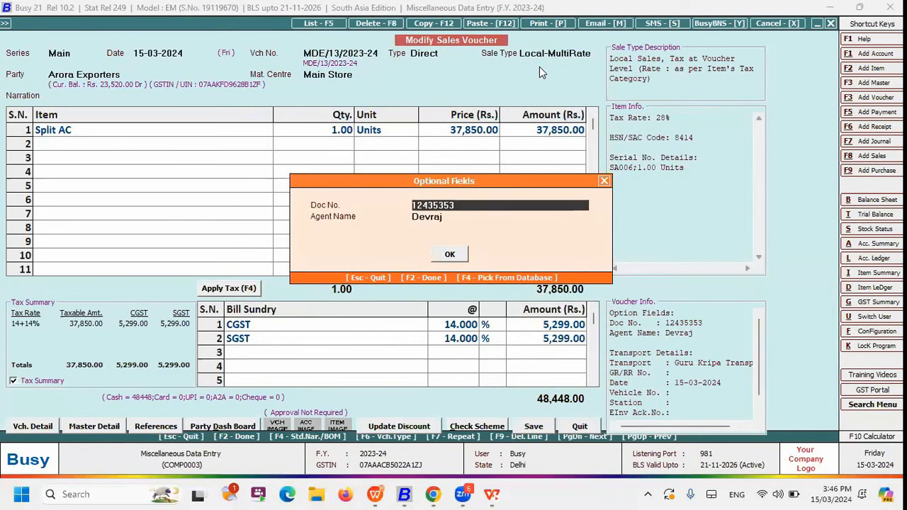
key("Escape")
key("Escape")
key("Escape")
key("Escape")
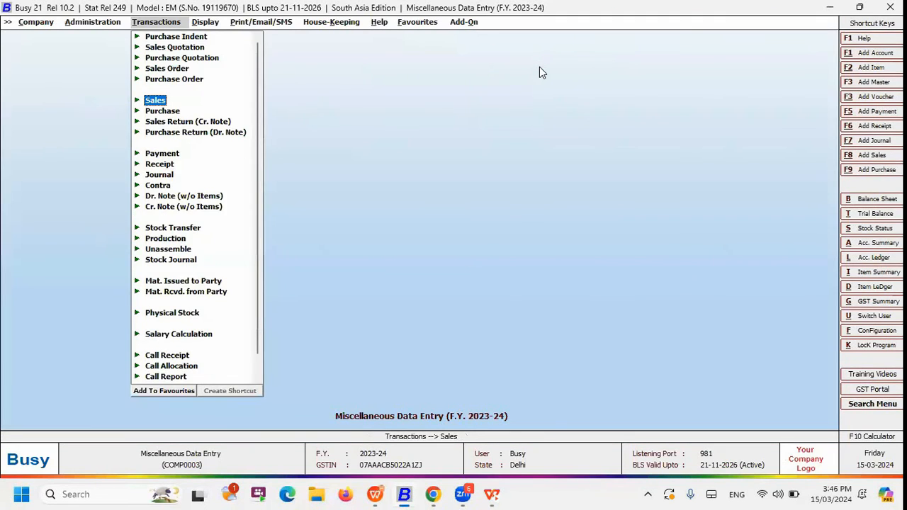
key("Left")
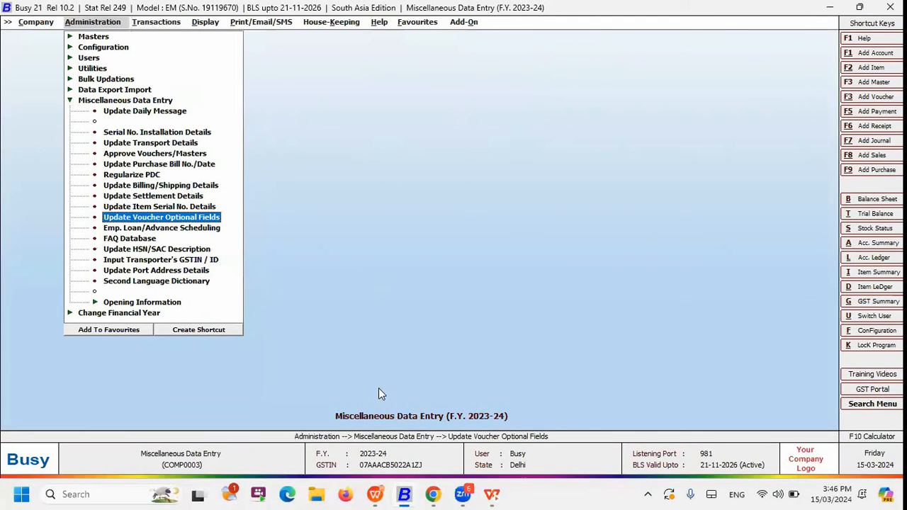
Switch to the WPS presentation and advance the slide show to the Emp. Loan/Advance Scheduling slide
left_click(375, 494)
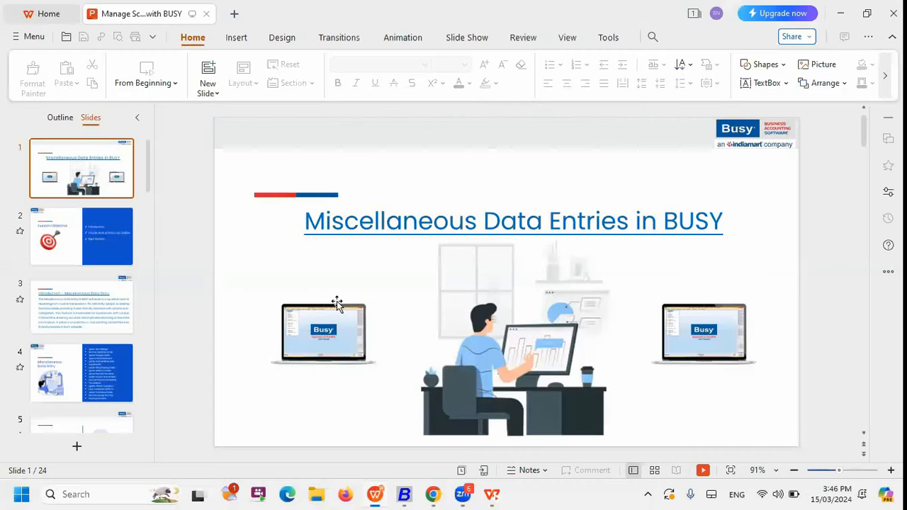
left_click(660, 124)
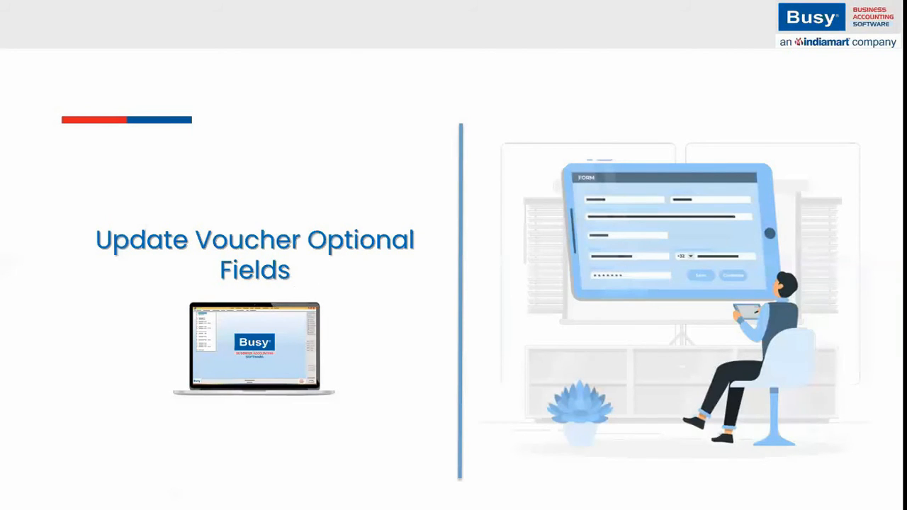
key("Right")
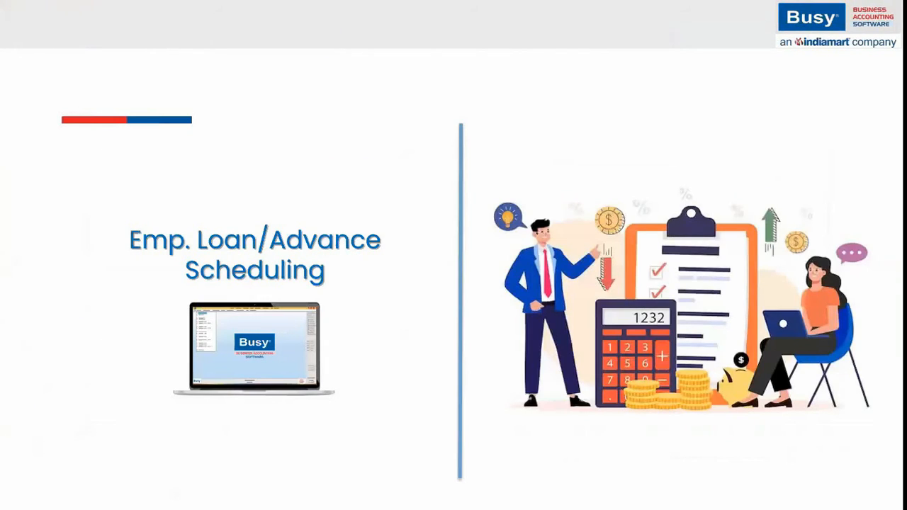
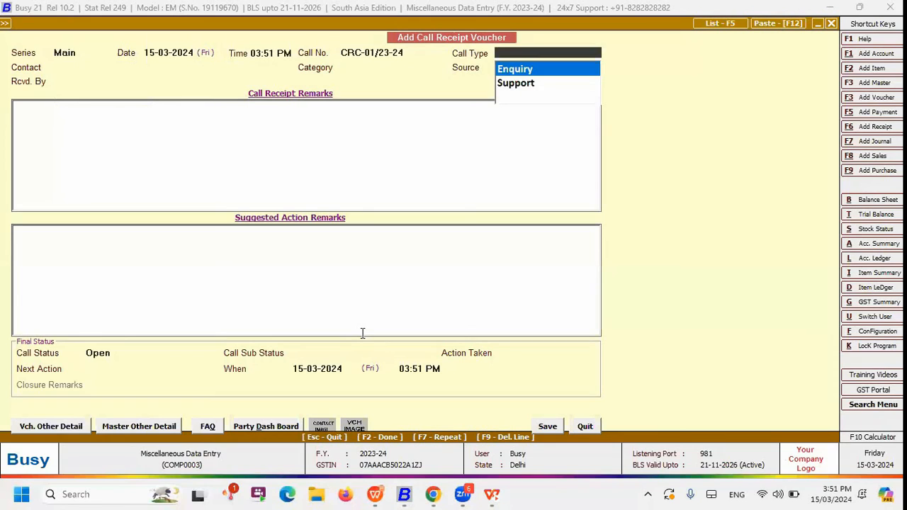
Set the call receipt voucher's call type to Support and its party to Arora Exporters, accepting the default category and receiver
key("Down")
key("Return")
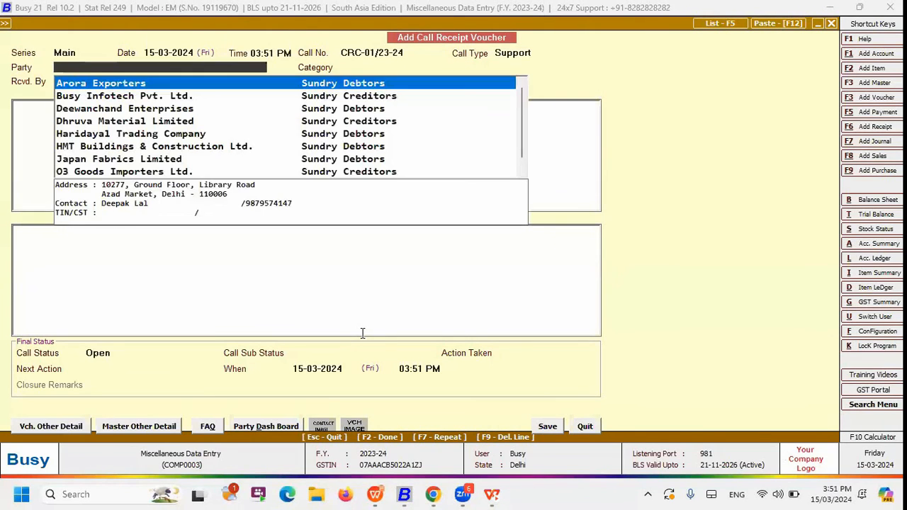
key("Return")
key("Return")
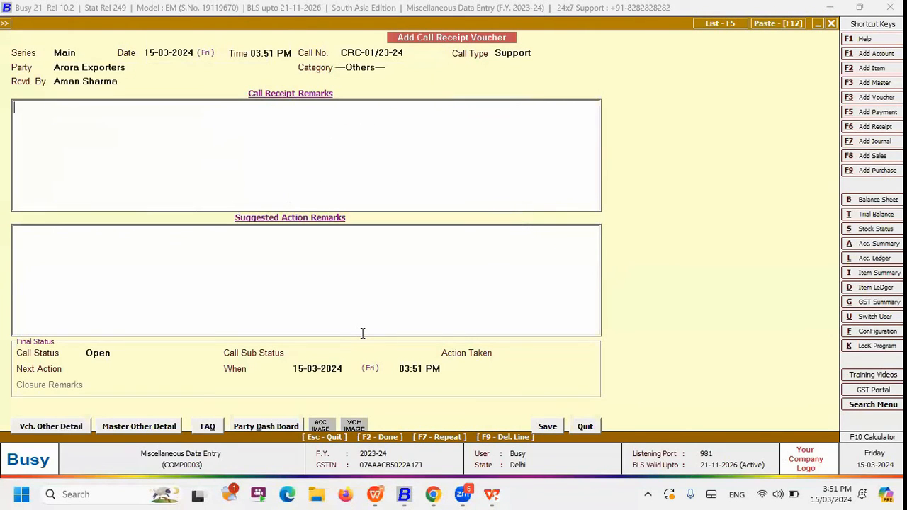
key("shift+Tab")
key("Return")
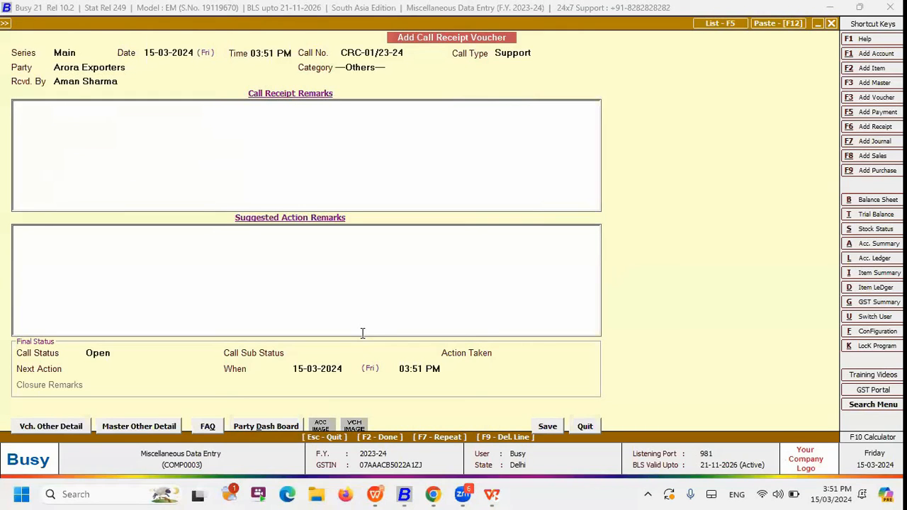
Enter "Customer called for BUSY Installation" as the call receipt remarks
type("customer called for ")
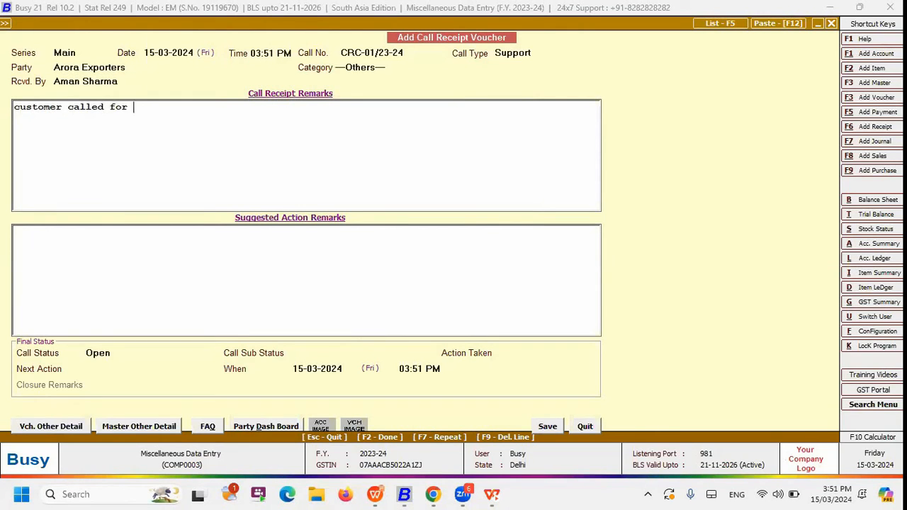
type("BUSY Installation")
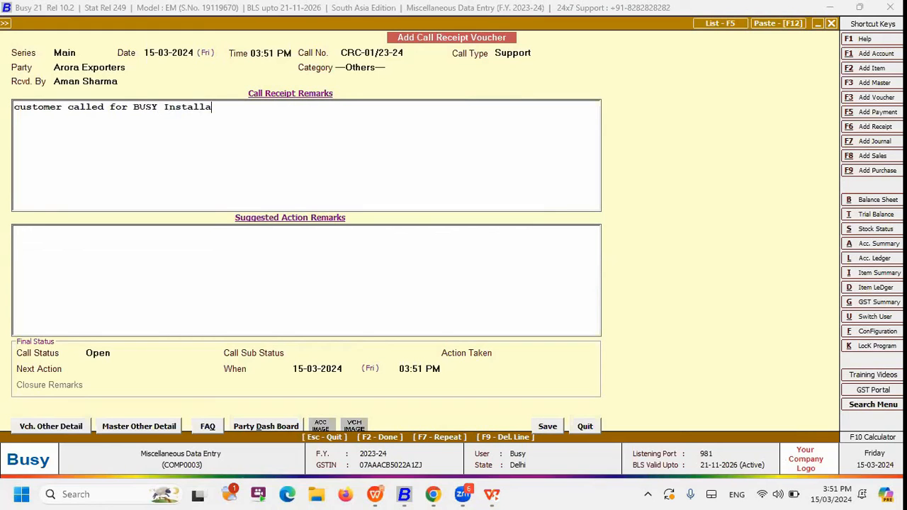
key("Return")
Enter "Answer Given" as the suggested action remarks
type("Sol")
key("BackSpace")
key("BackSpace")
key("BackSpace")
type("Answer ")
type("Gvi")
key("BackSpace")
key("BackSpace")
type("iven")
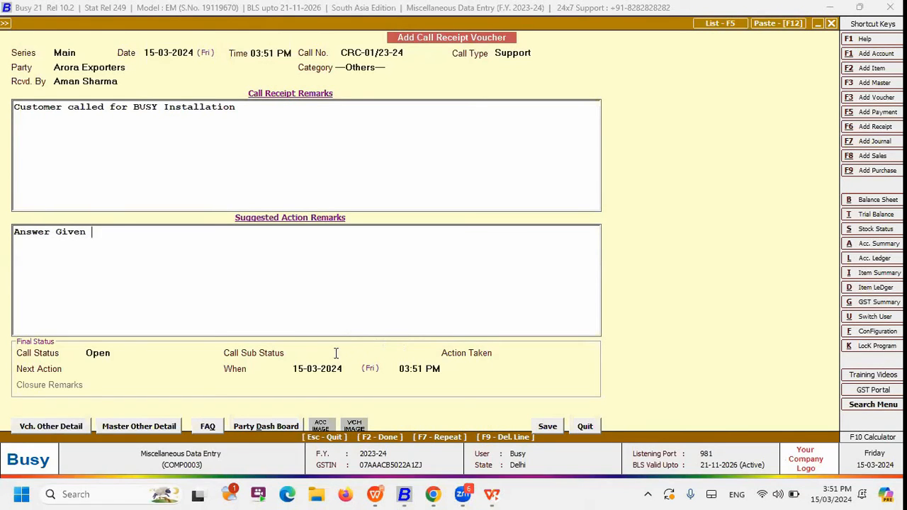
Find the FAQ "How to Download BUSY Software" by searching for "How" and replace the voucher's remarks with it
left_click(209, 426)
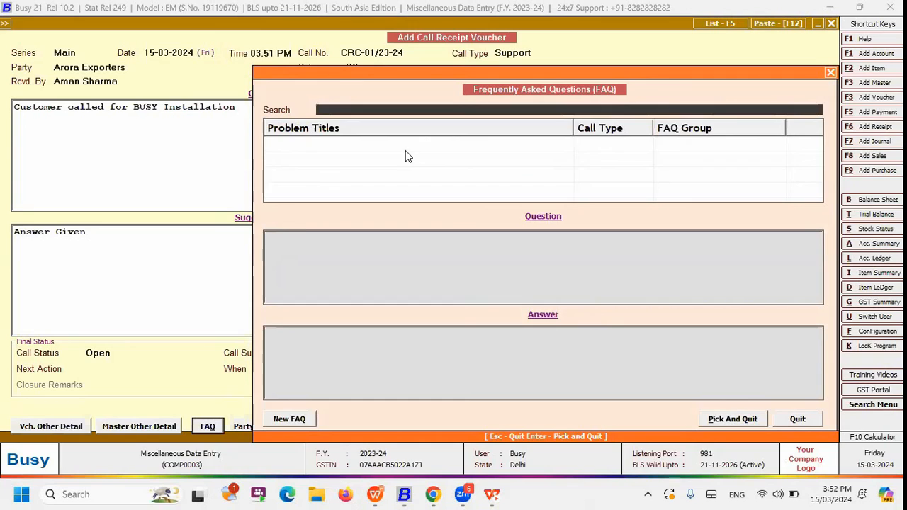
type("How")
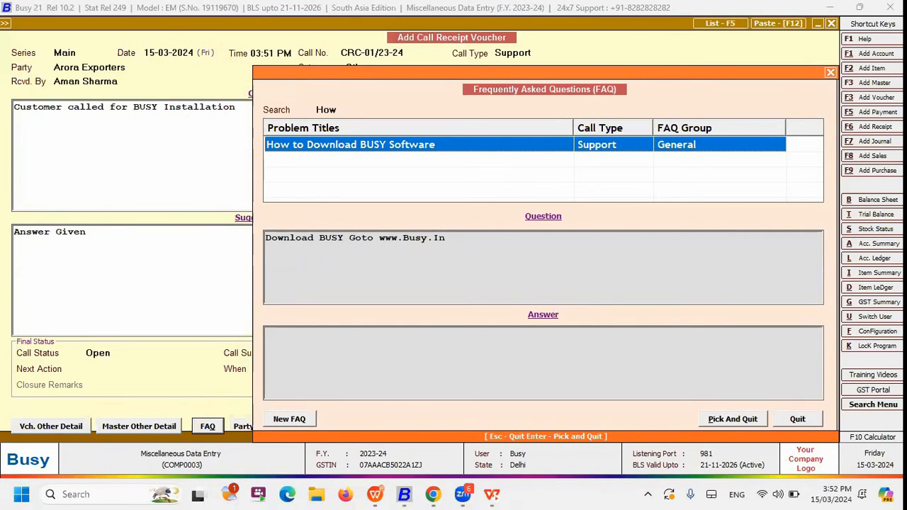
double_click(405, 150)
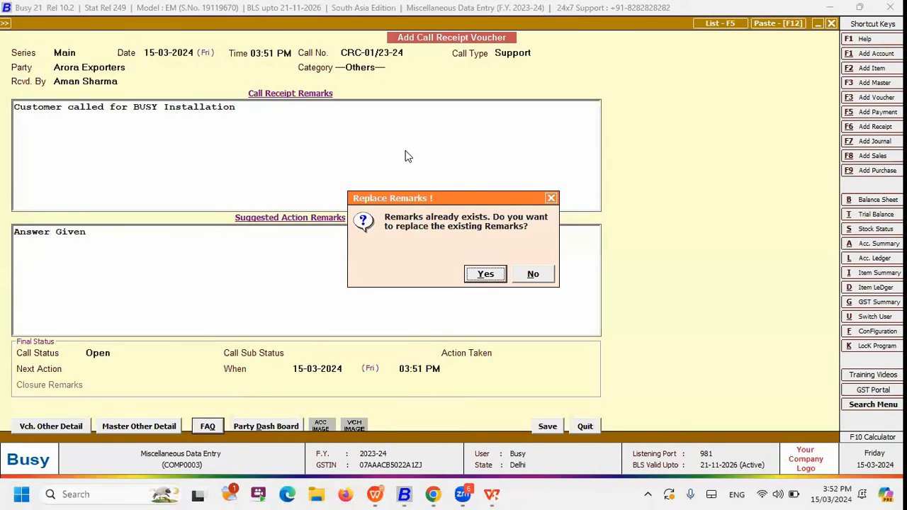
key("Return")
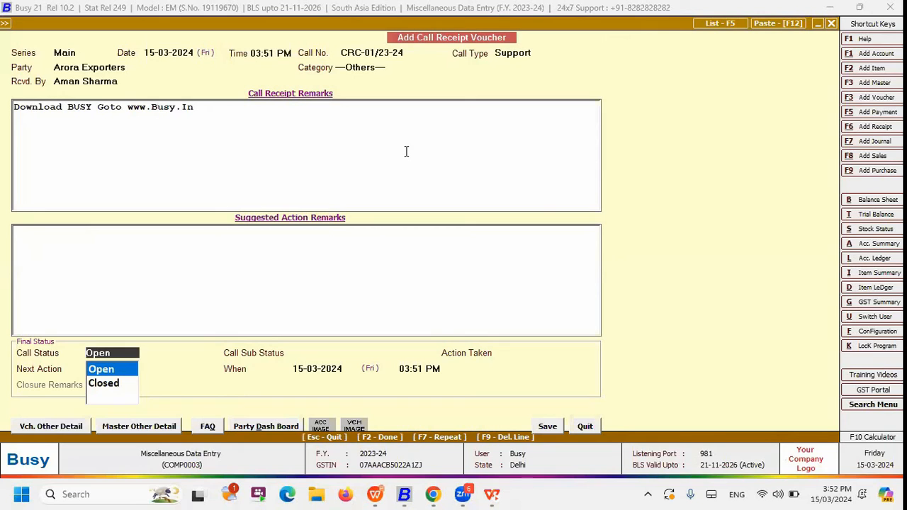
Quit the call receipt voucher without saving and open FAQ Database from the Miscellaneous Data Entry options under Administration
left_click(209, 112)
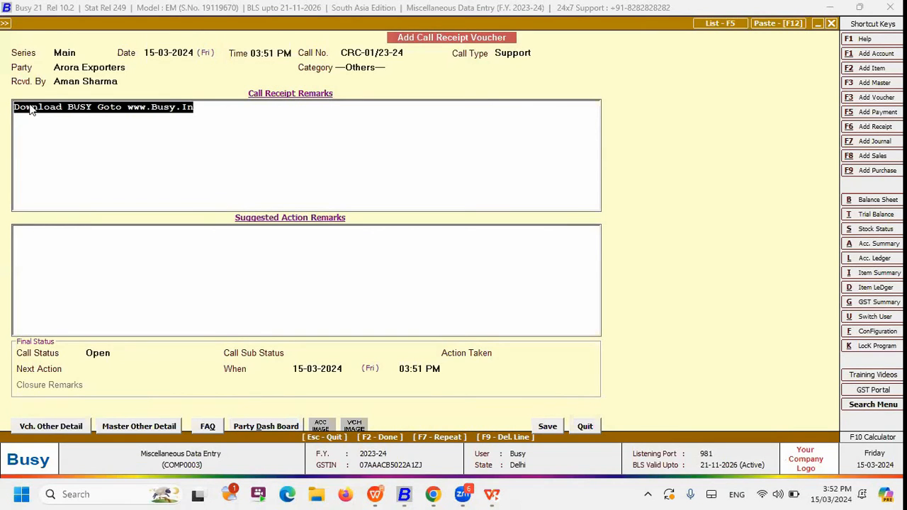
left_click(596, 427)
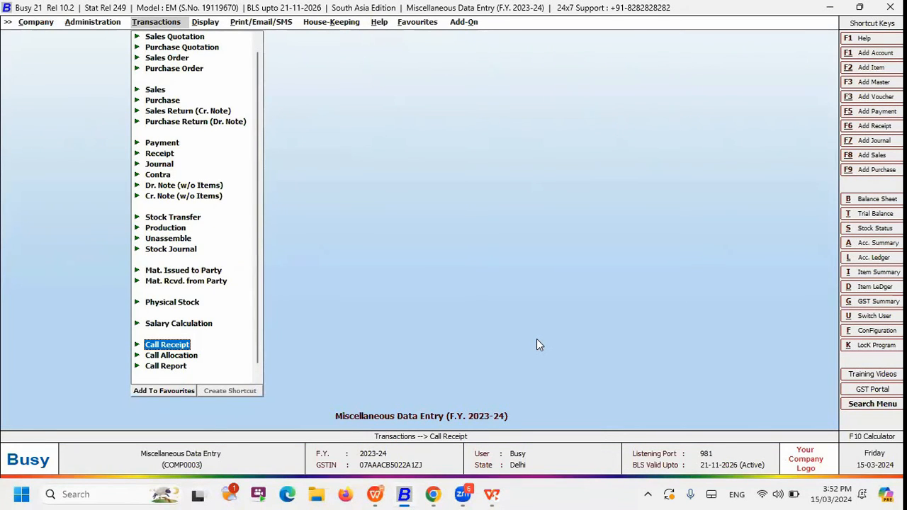
key("Left")
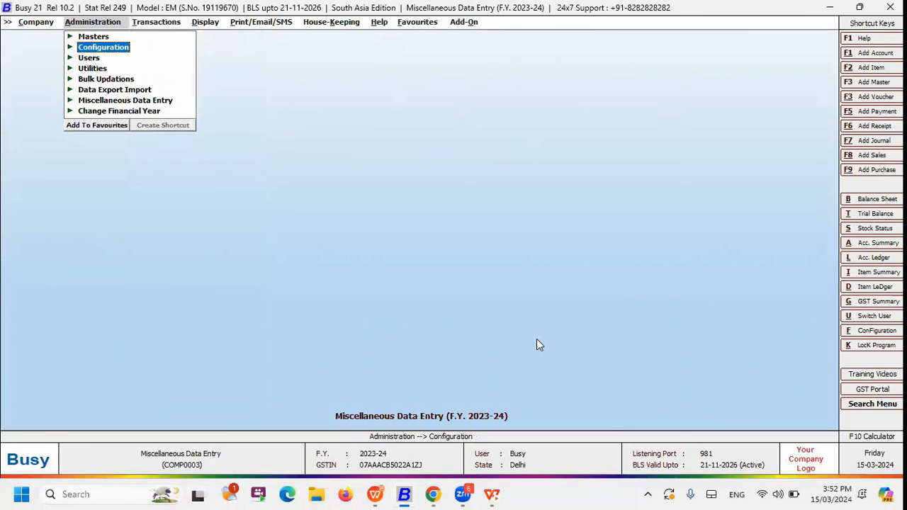
key("Down")
key("Down")
key("Down")
key("Down")
key("Down")
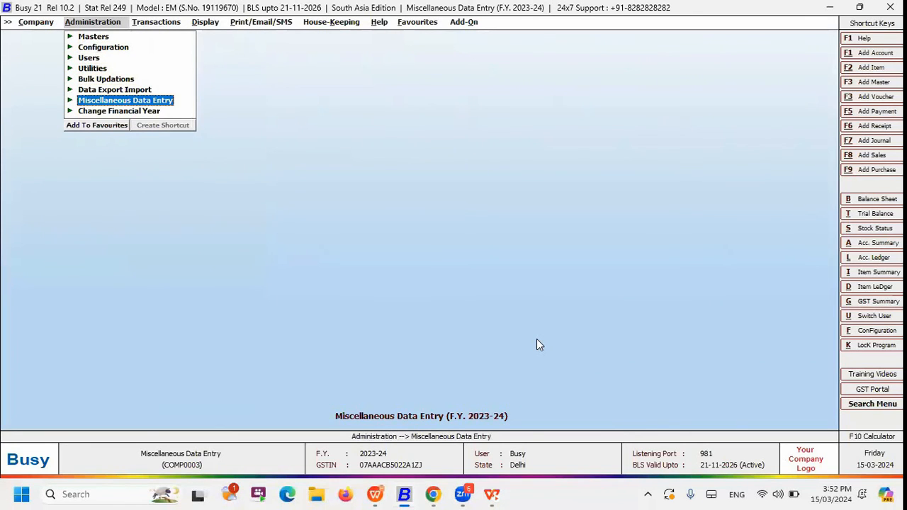
key("Return")
key("Down")
key("Down")
key("Down")
key("Down")
key("Down")
key("Down")
key("Down")
key("Down")
key("Down")
key("Down")
key("Down")
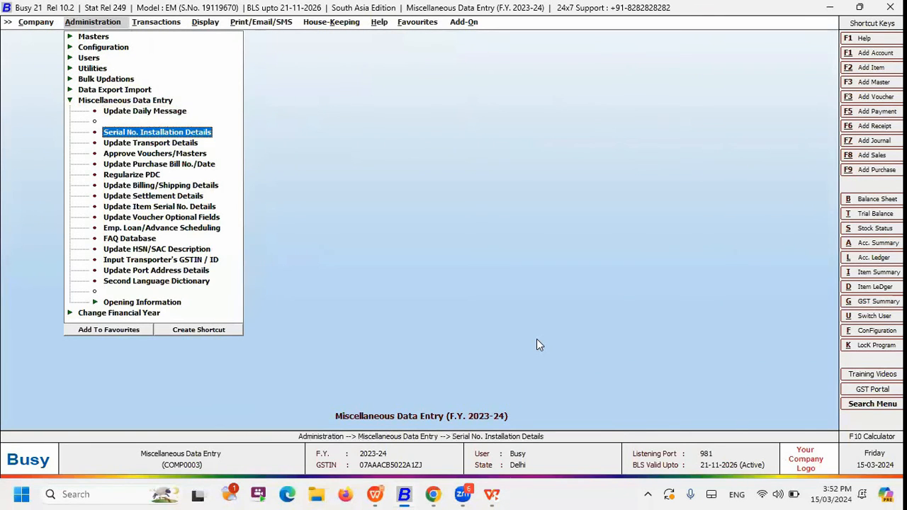
key("Return")
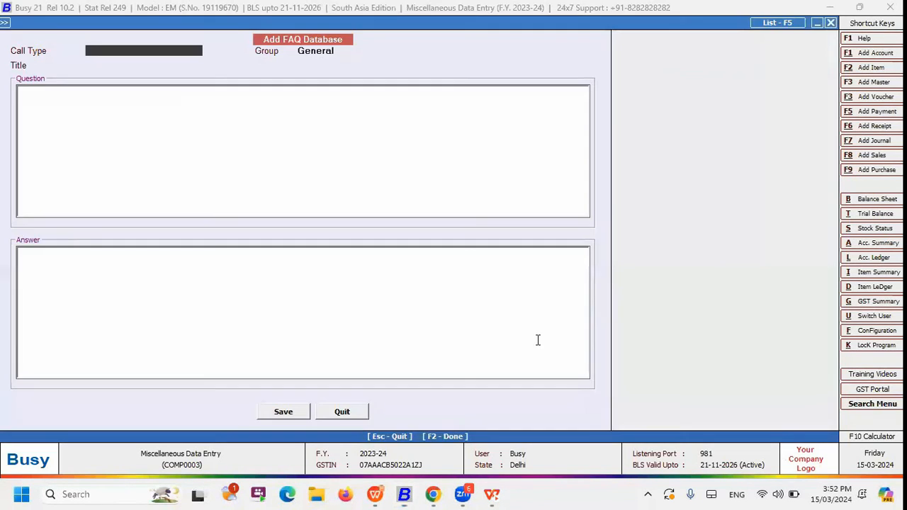
Set the new FAQ's call type to Support in the General group and title it "How to Installa BUSY"
key("Return")
key("Escape")
key("Down")
key("Return")
key("Return")
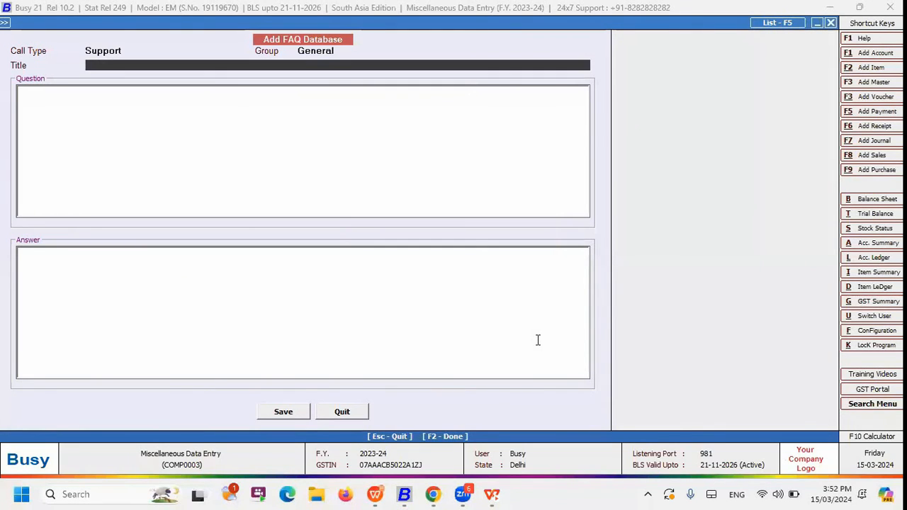
type("How to installa BUSY")
key("Return")
type("Download setup from www.")
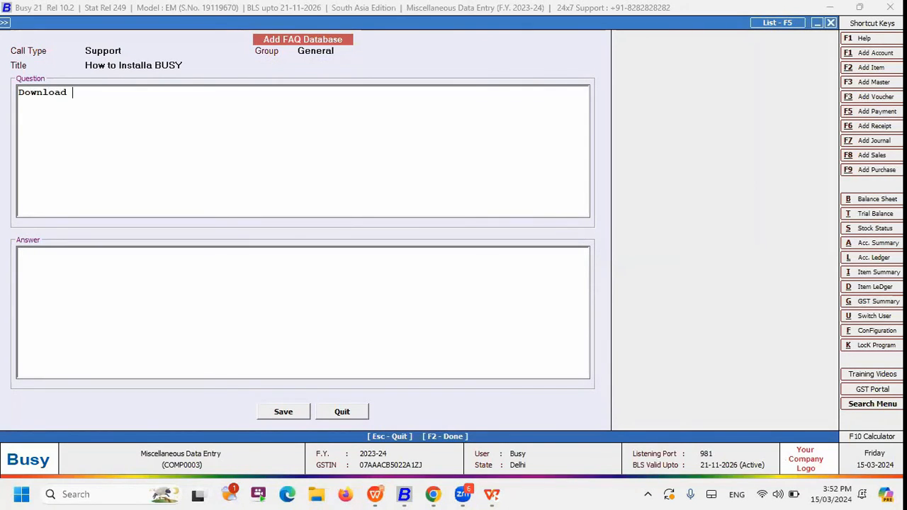
type("busy.in")
key("Return")
type("run the")
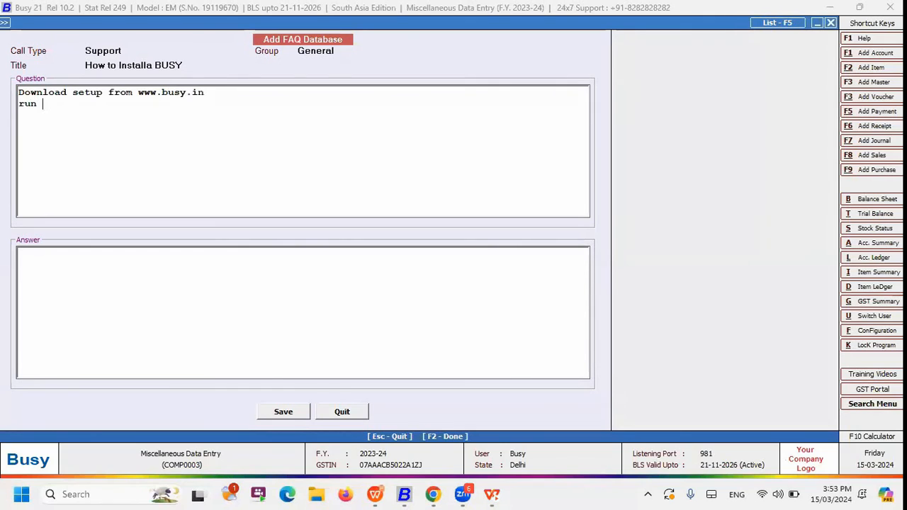
left_click_drag(61, 104, 7, 84)
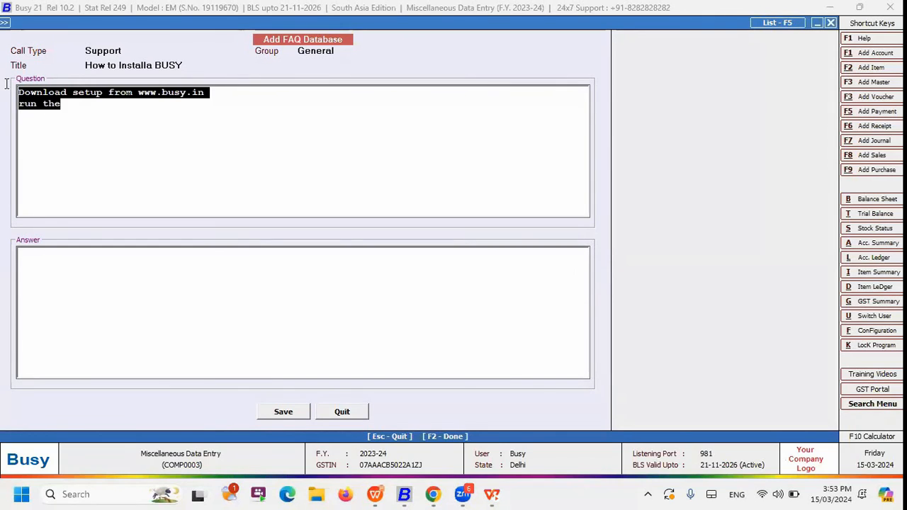
key("ctrl+x")
left_click(45, 269)
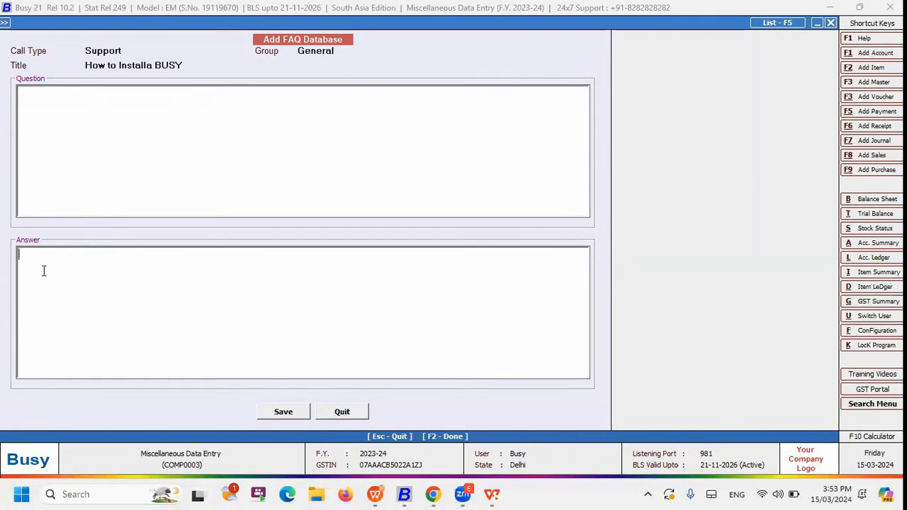
key("ctrl+v")
Copy the FAQ title into the Question box
left_click_drag(189, 67, 76, 134)
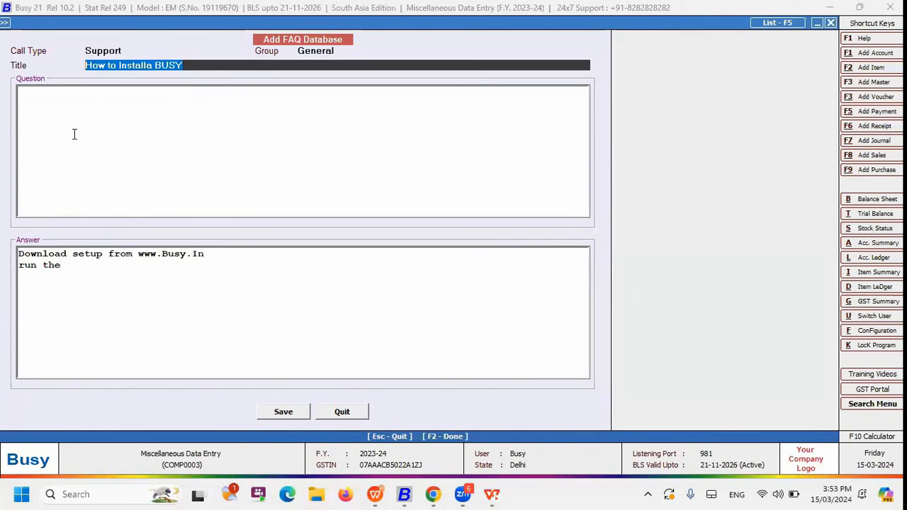
key("ctrl+c")
left_click(56, 103)
key("ctrl+v")
Complete the answer's second line with "setup" and add the lines "follow the instructoions", "specify the path" and "install it"
left_click(77, 265)
type("setup")
key("Return")
type("follow the ins")
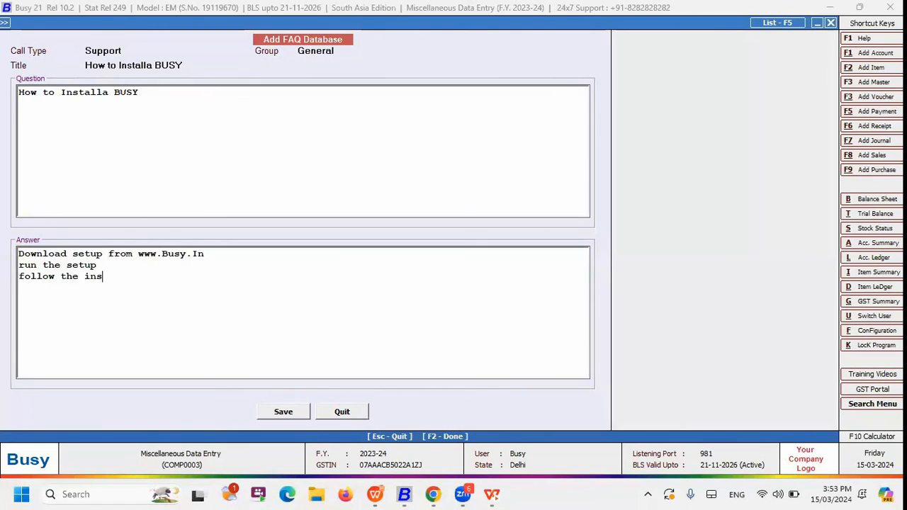
type("tructoions")
key("Return")
type("specify the path")
key("Return")
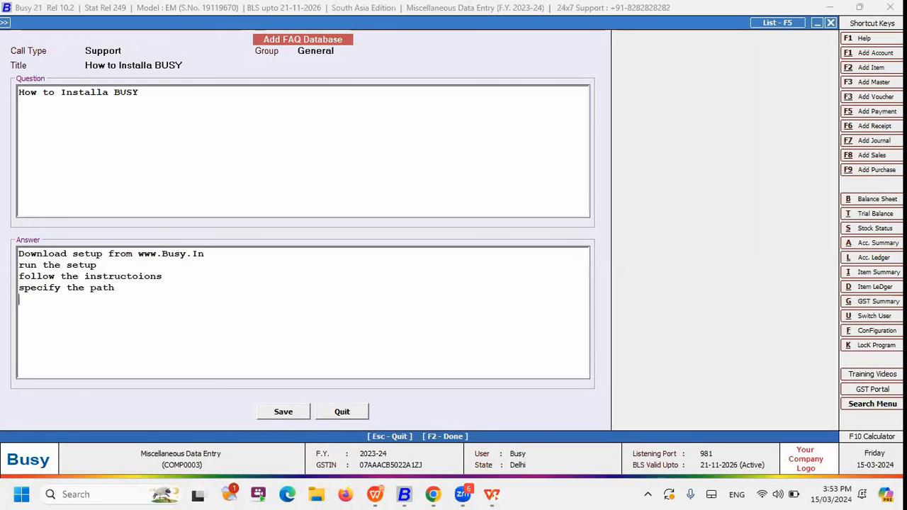
type("install it")
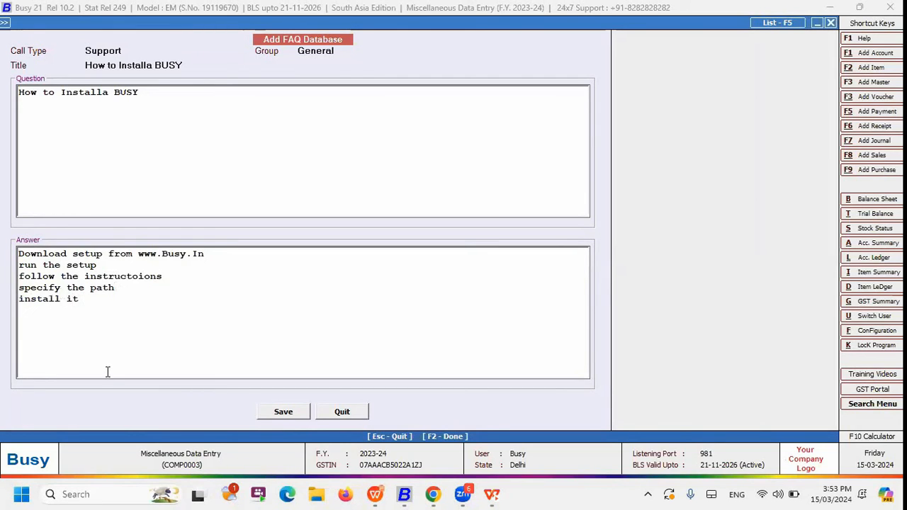
Save the new FAQ and close the FAQ entry form
left_click(283, 418)
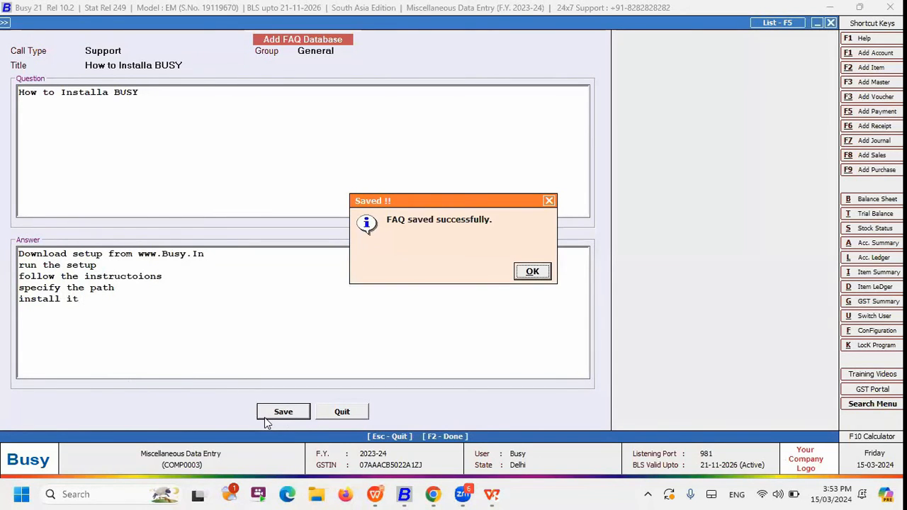
key("Return")
key("Escape")
key("Return")
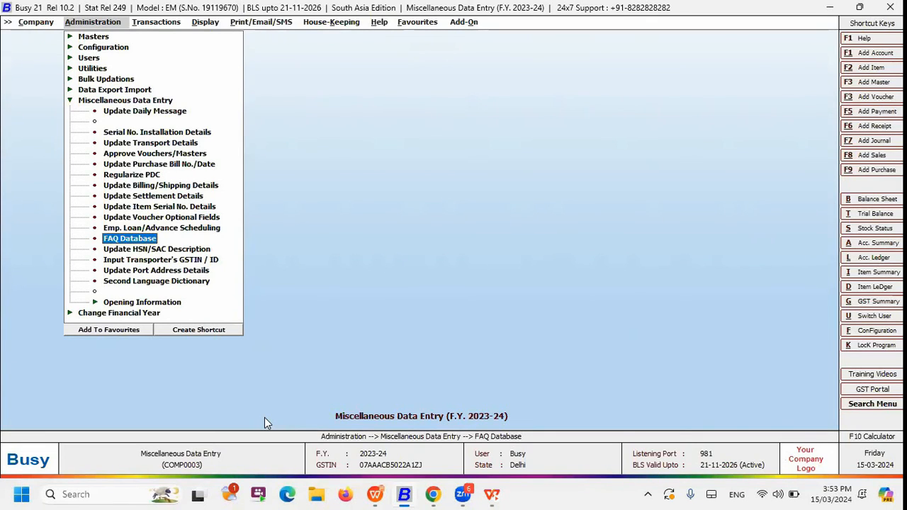
Switch to the WPS presentation and advance the slide show to the Update HSN/SAC Description slide
key("Right")
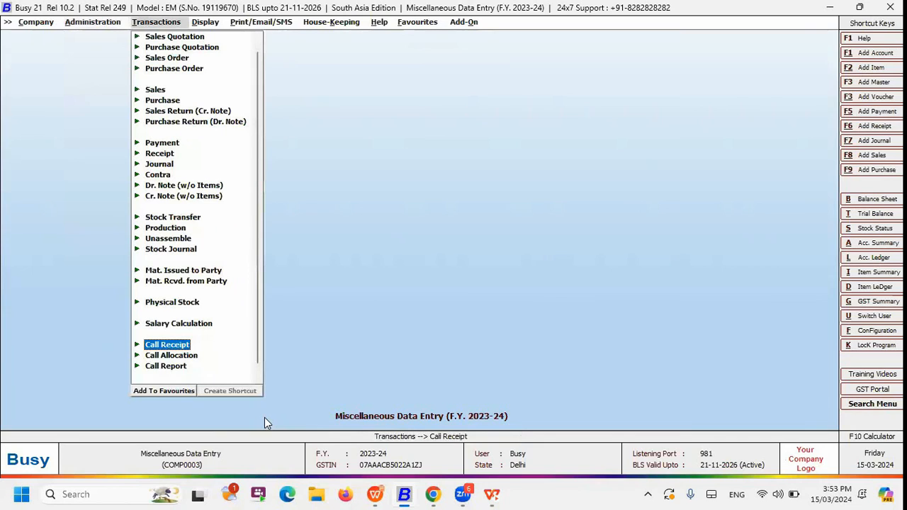
key("alt+Tab")
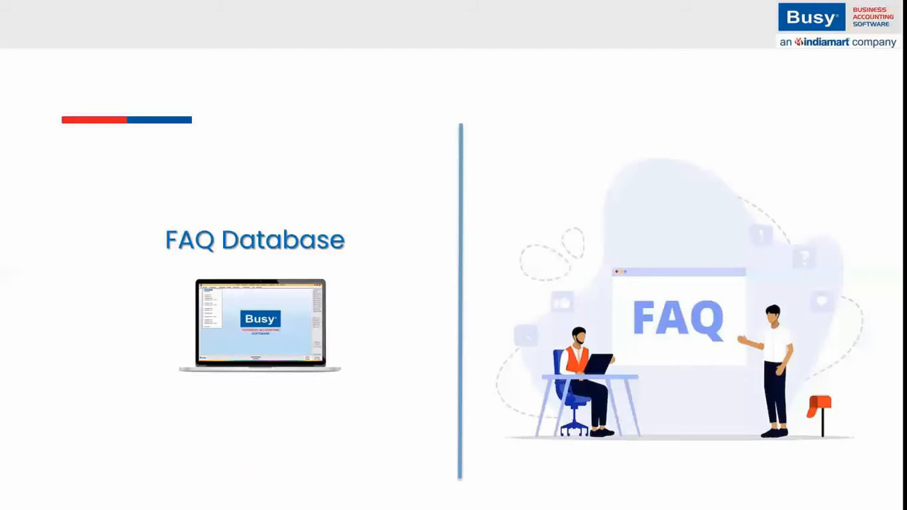
key("Right")
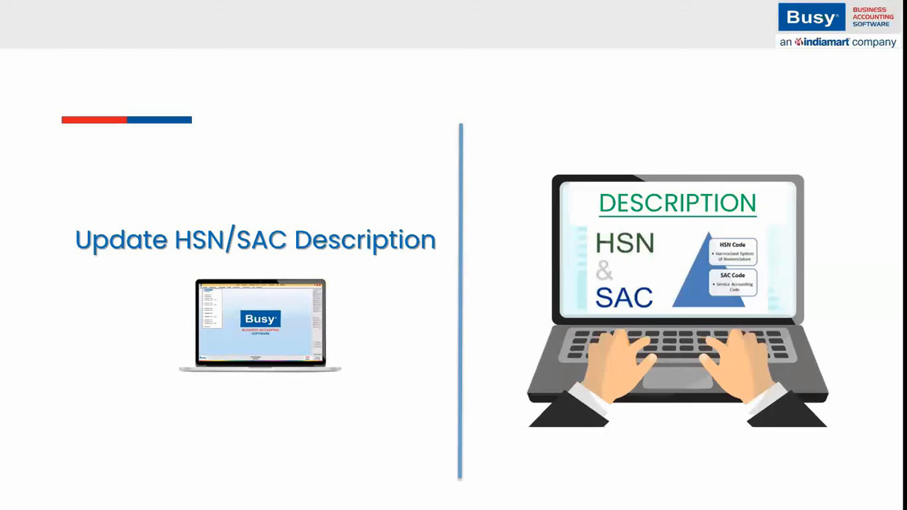
Switch back to Busy and open Update HSN/SAC Description from the Miscellaneous Data Entry options under Administration
key("alt+Tab")
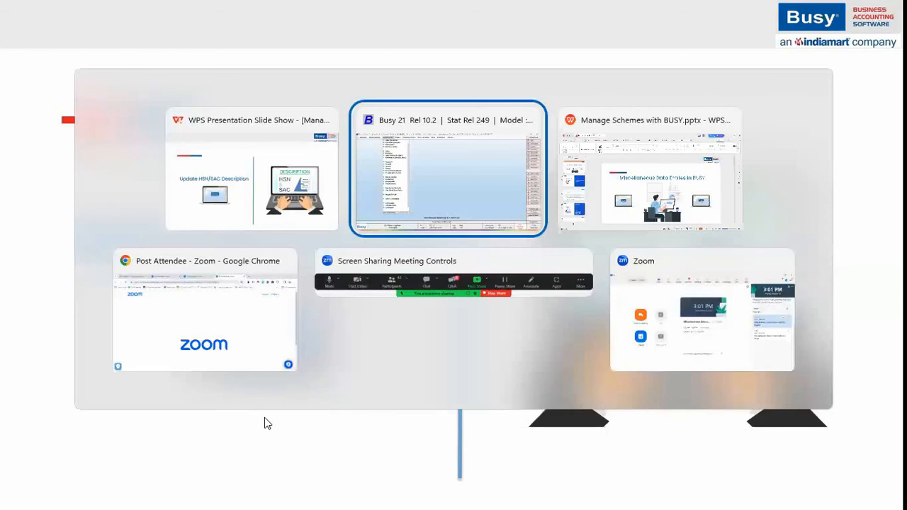
key("Escape")
key("Right")
key("Down")
key("Down")
key("Down")
key("Down")
key("Down")
key("Down")
key("Down")
key("Down")
key("Down")
key("Down")
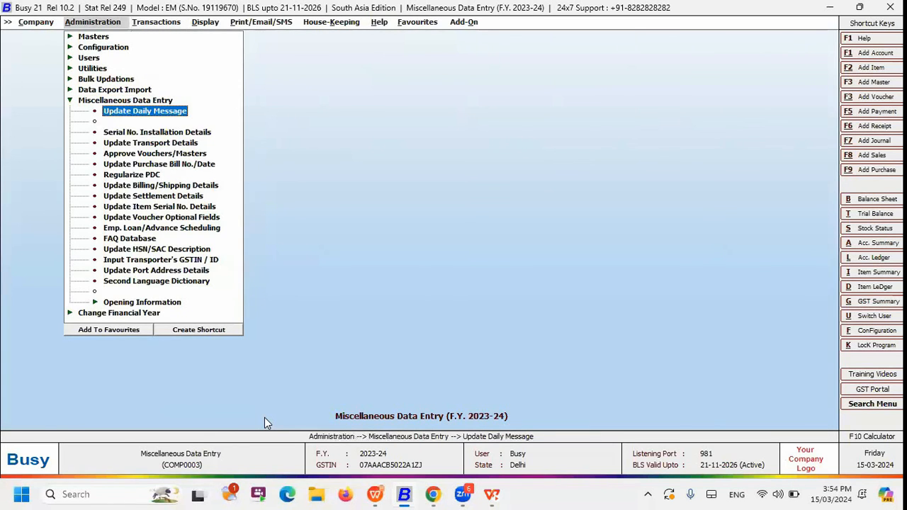
key("Down")
key("Down")
key("Down")
key("Return")
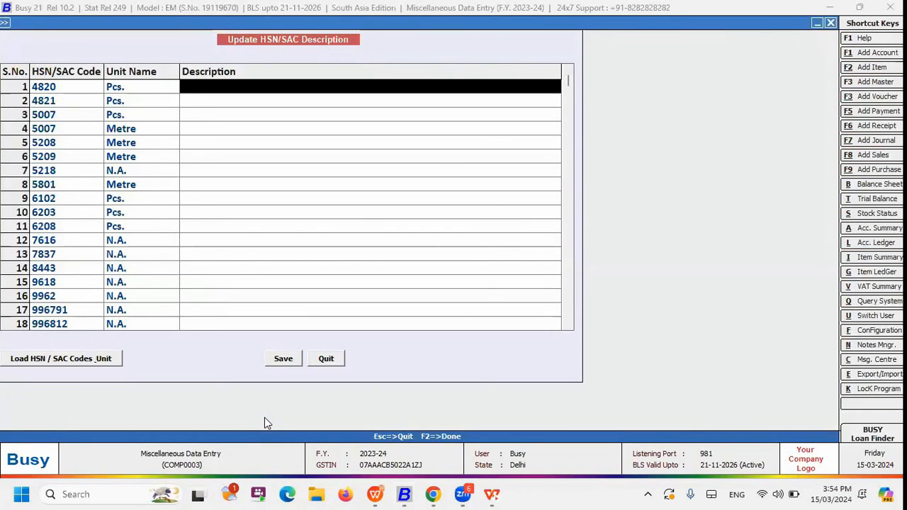
Set the HSN descriptions of code 4820 to "Milk" and 4821 to "pen and pencils", and leave the Update HSN/SAC Description form
type("Milk")
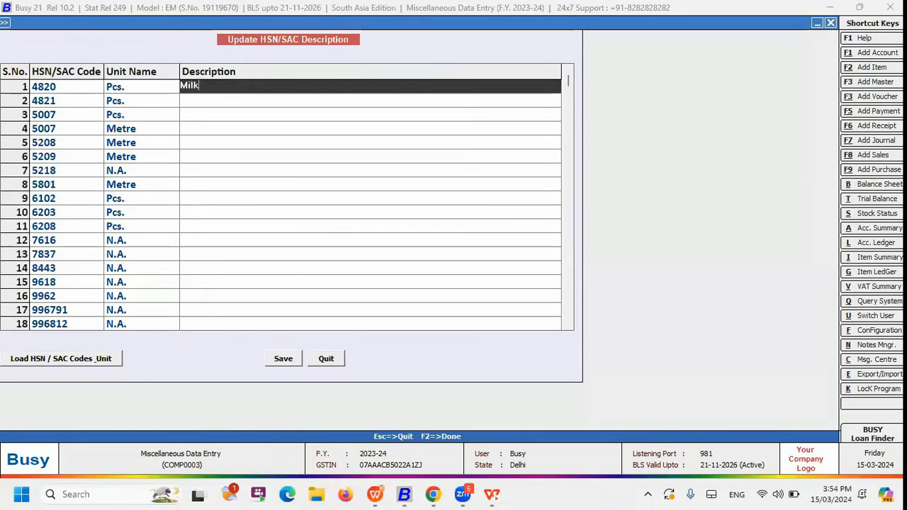
key("Return")
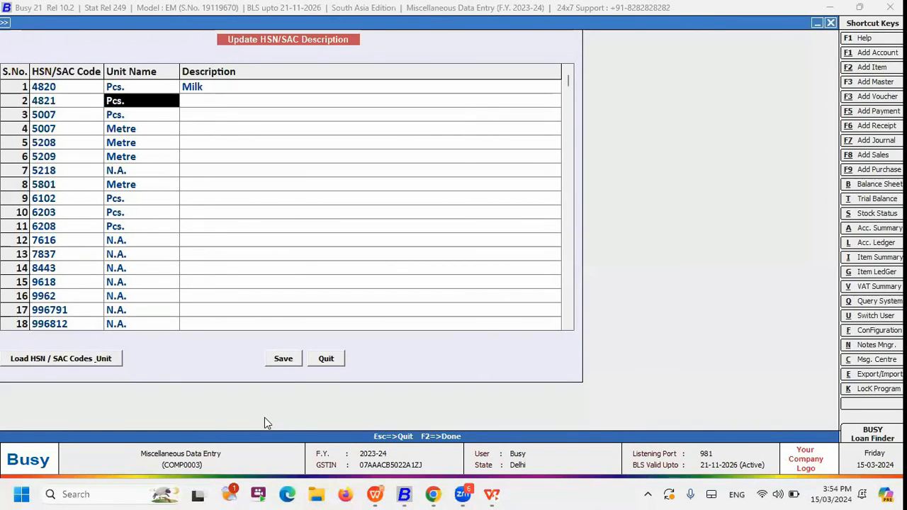
key("Return")
key("Left")
key("Up")
key("Right")
type("pen")
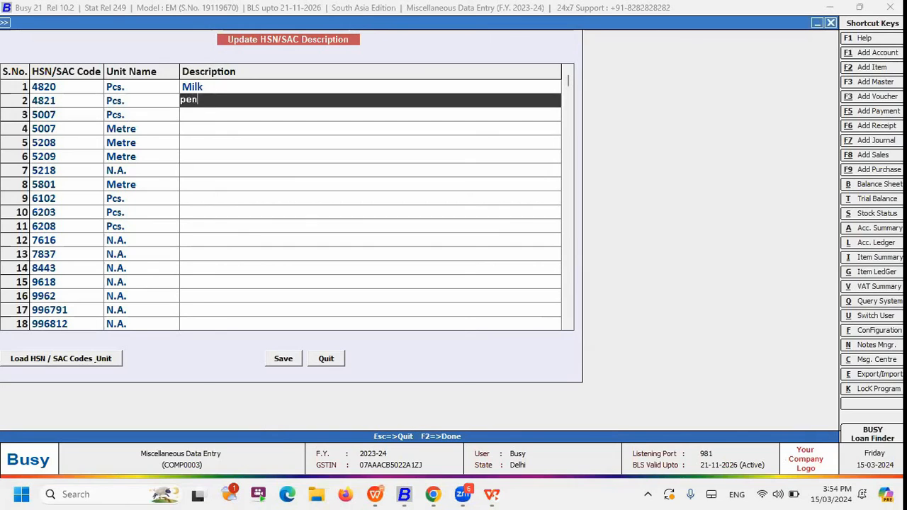
type(" and pencils")
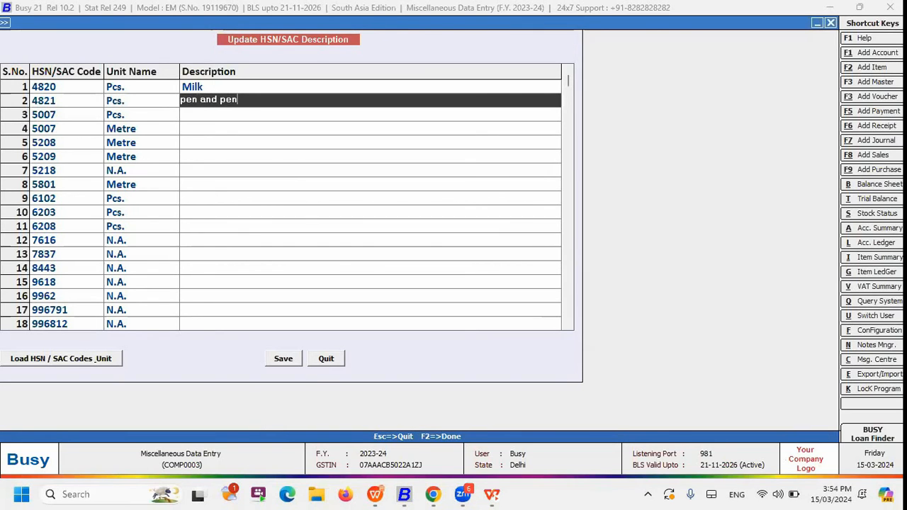
key("Return")
key("Escape")
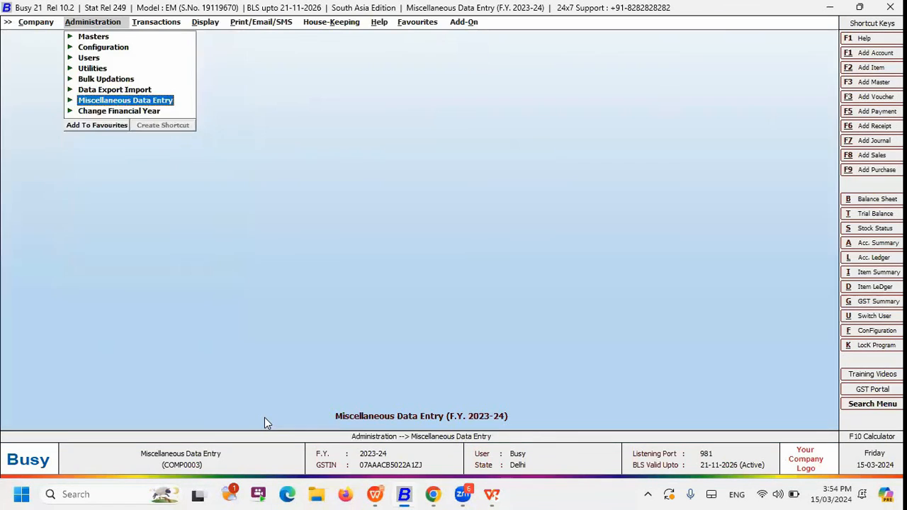
Expand the Miscellaneous Data Entry options, show the Input Transporter's GSTIN / ID slide in the presentation, and return to Busy
key("Return")
key("Down")
key("Down")
key("Down")
key("Down")
key("Down")
key("Down")
key("Down")
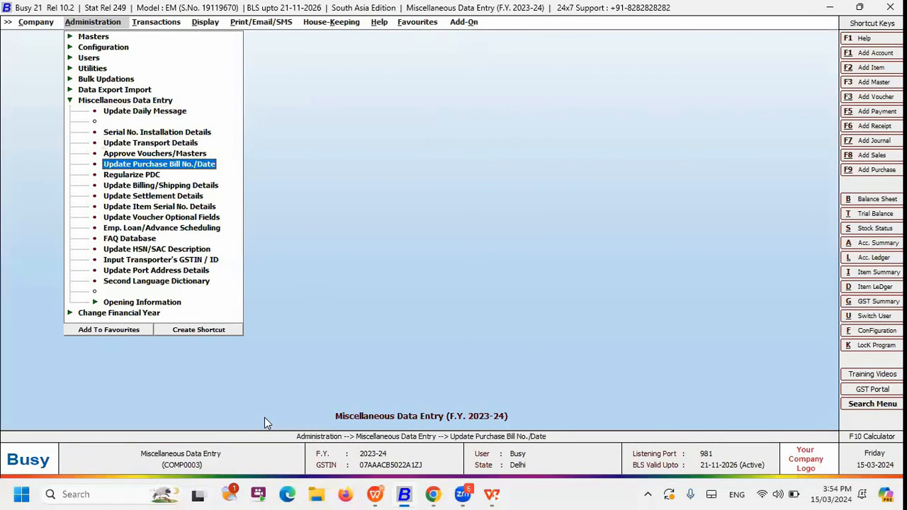
key("Down")
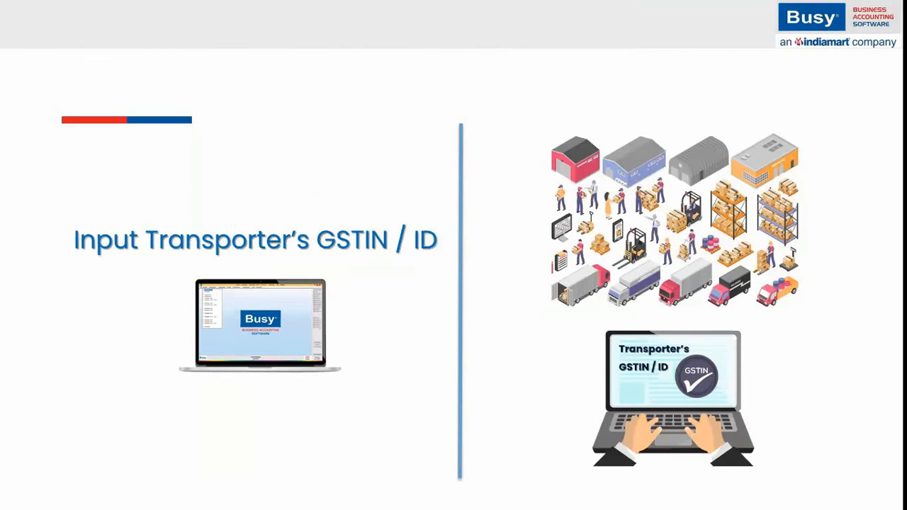
key("alt+Tab")
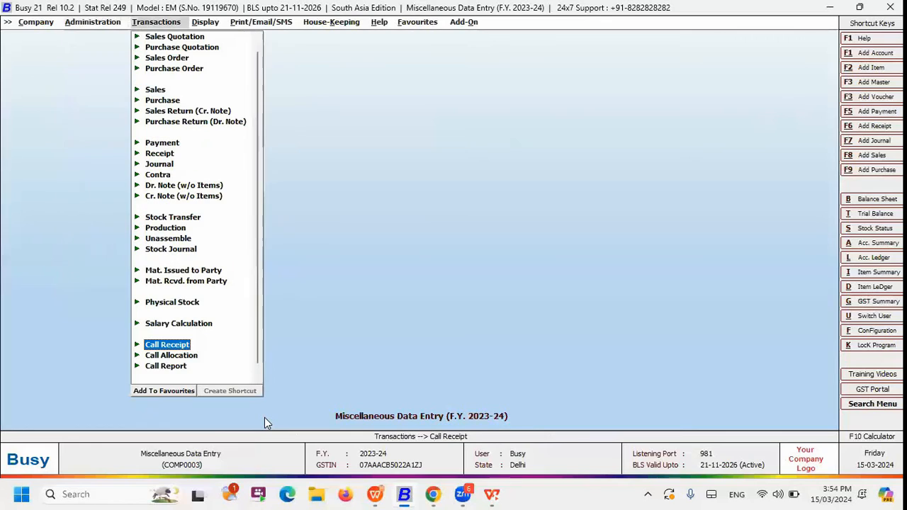
Open the Main series sales voucher of Arora Exporters dated 15-03-2024 for modification and continue past the settlement amounts to its Transport Details
key("Down")
key("Down")
key("Down")
key("Down")
key("Down")
key("Down")
key("Down")
key("Down")
key("Down")
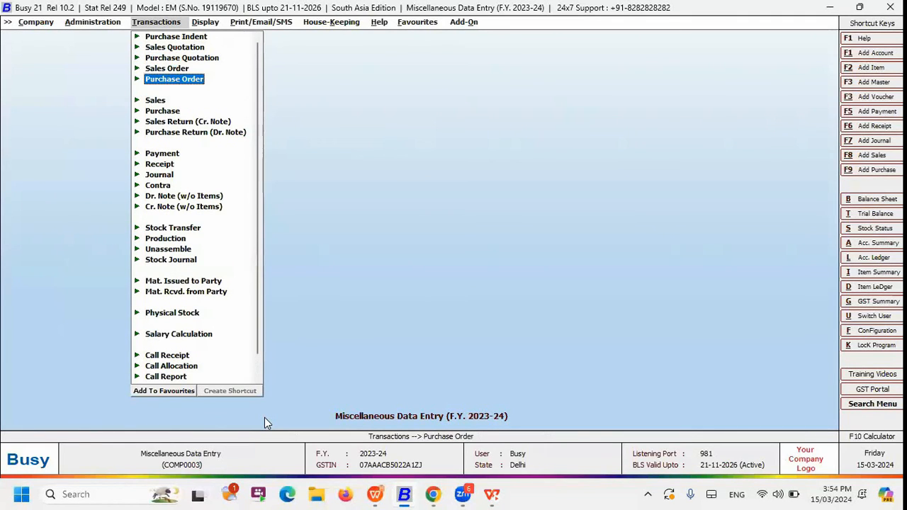
key("Return")
key("Down")
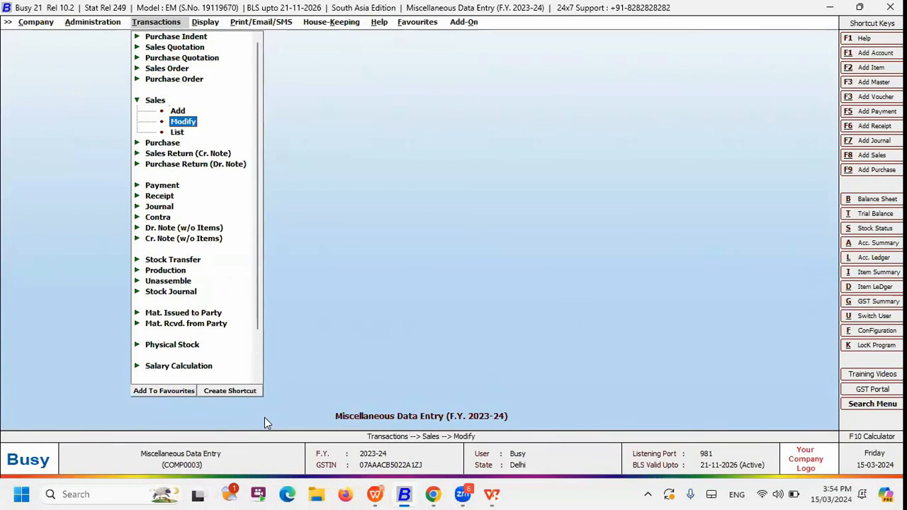
key("Return")
key("Return")
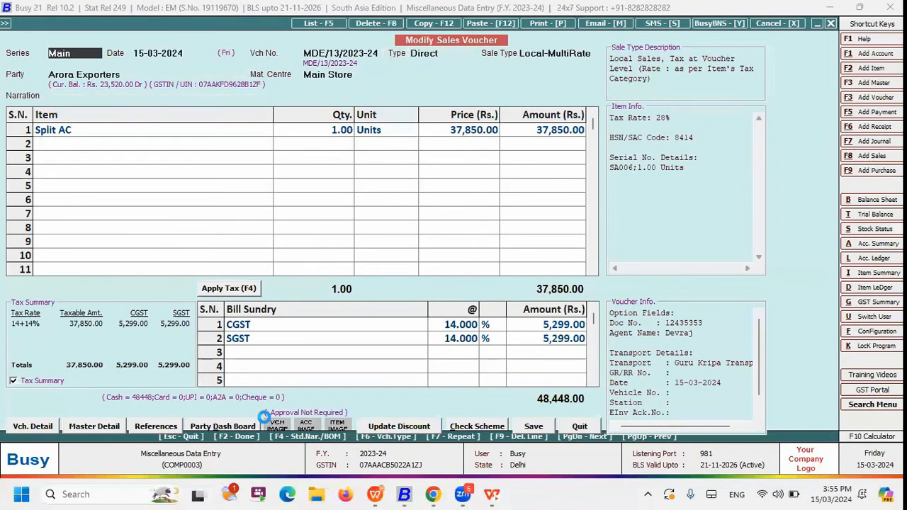
key("F2")
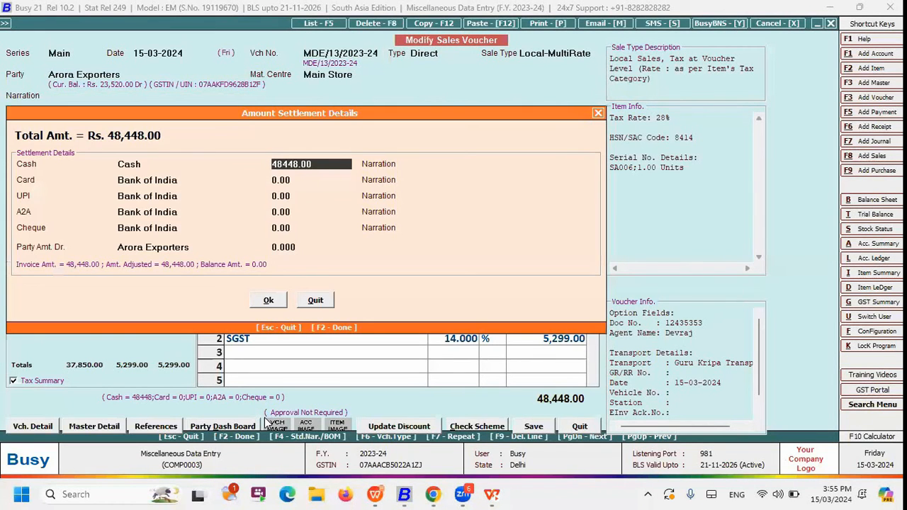
key("F2")
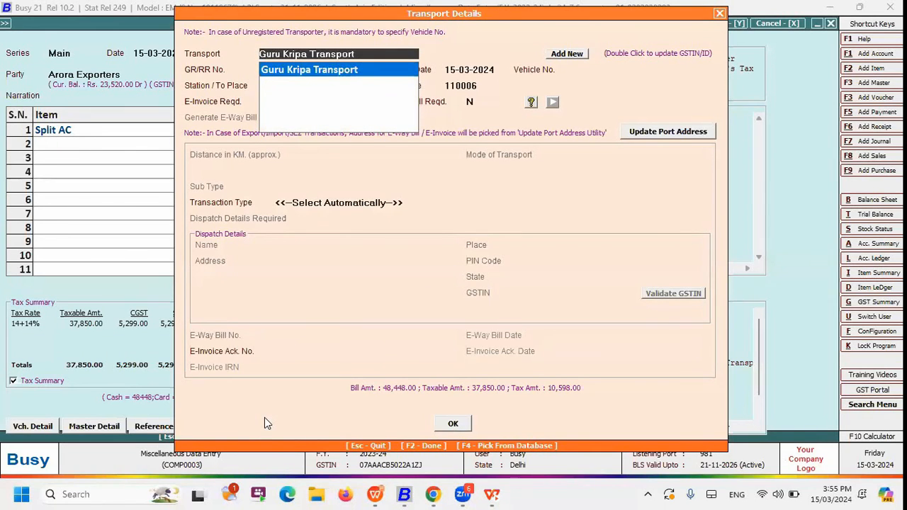
Add a new transporter named "VRL" with a blank Transporter ID from the voucher's Transport Details
key("Return")
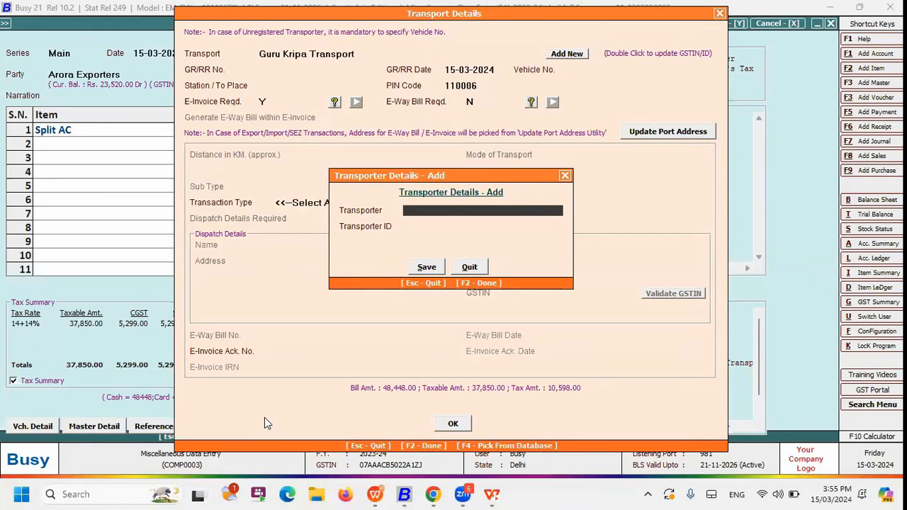
key("Down")
key("Up")
type("VRL")
key("Return")
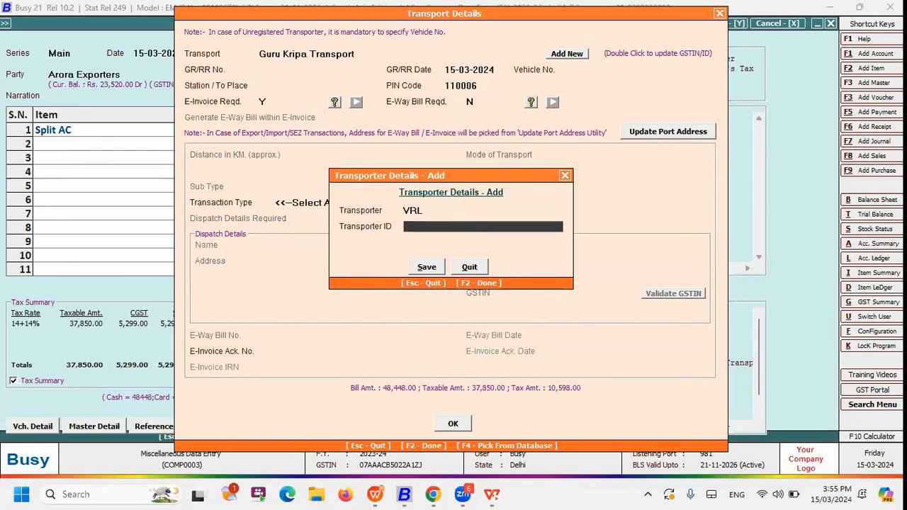
key("Return")
Close the Transport Details and quit the sales voucher without saving it
key("Return")
key("Return")
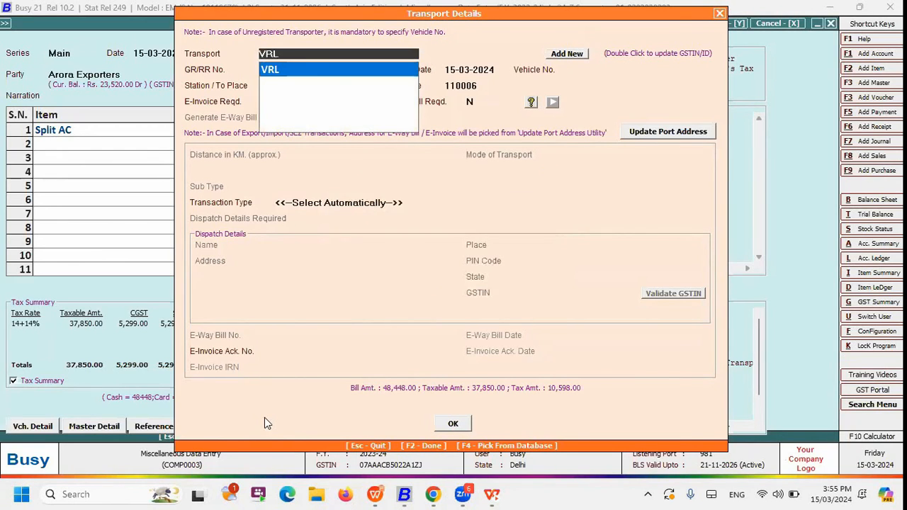
key("Escape")
key("Escape")
key("Escape")
key("Return")
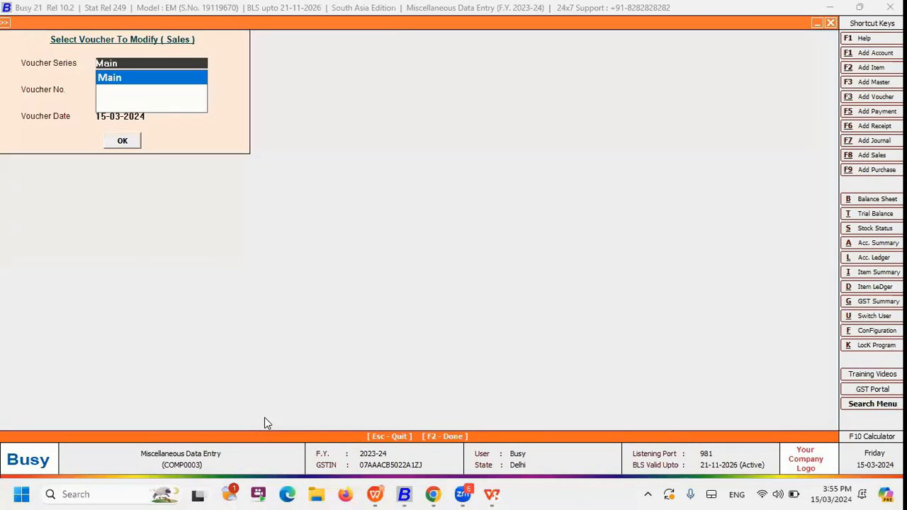
key("Escape")
Open Input Transporter's GSTIN / ID from the Miscellaneous Data Entry options under Administration
key("Left")
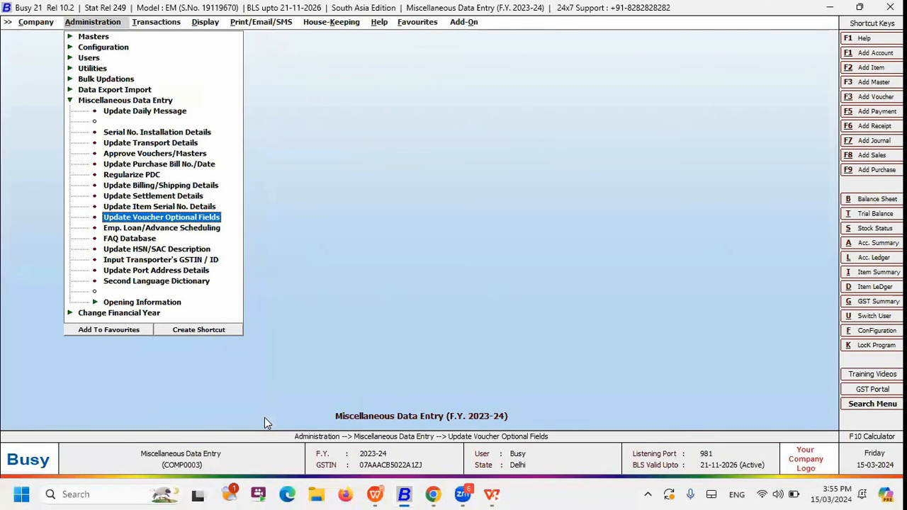
key("Down")
key("Down")
key("Down")
key("Down")
key("Return")
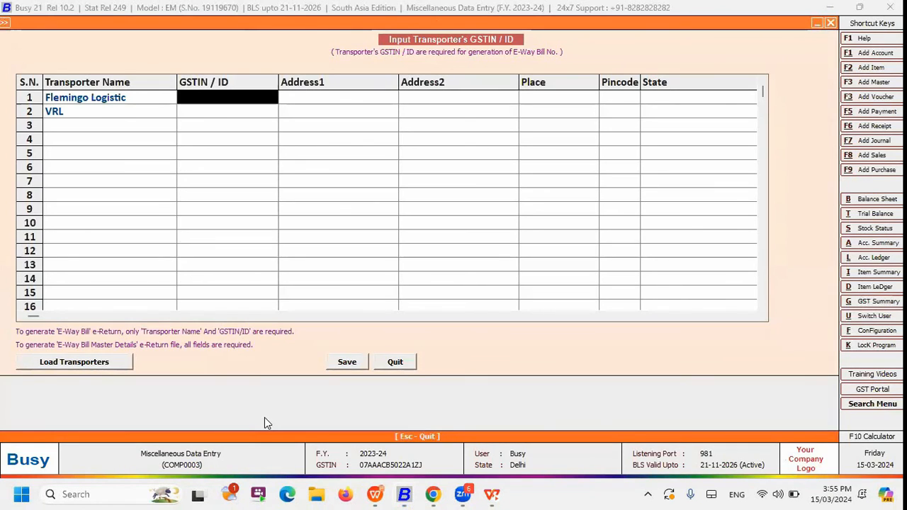
Look through the GSTIN / ID and address cells for Flemingo Logistic and VRL, and close the transporter form
key("Return")
key("Return")
key("Return")
key("Left")
key("Left")
key("Left")
key("Down")
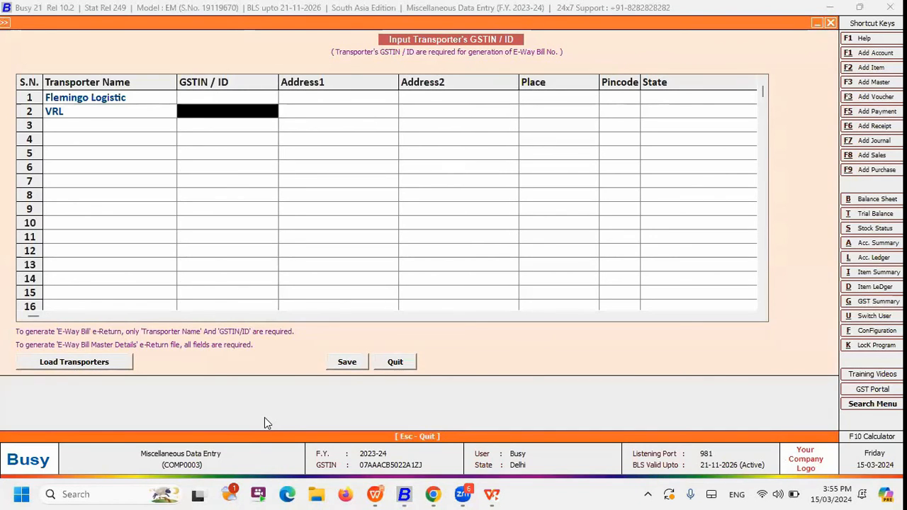
key("Right")
key("Up")
key("Left")
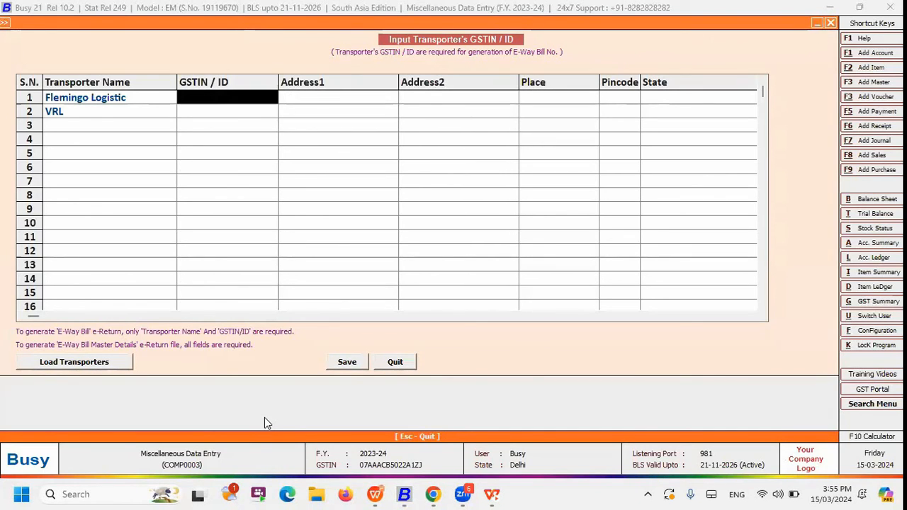
key("Down")
key("Right")
key("Right")
key("Right")
key("Right")
key("Left")
key("Escape")
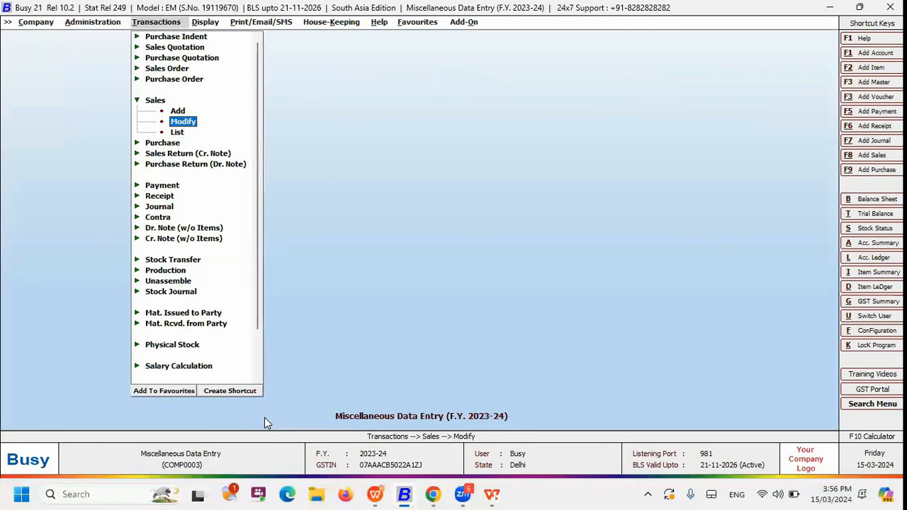
Reopen the Arora Exporters sales voucher for modification and open the Update Port Address form from its Transport Details
key("Return")
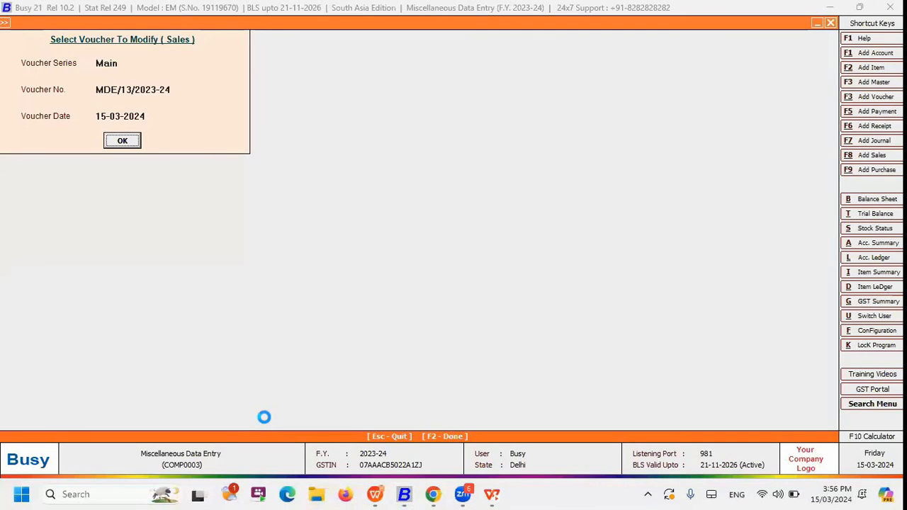
key("Return")
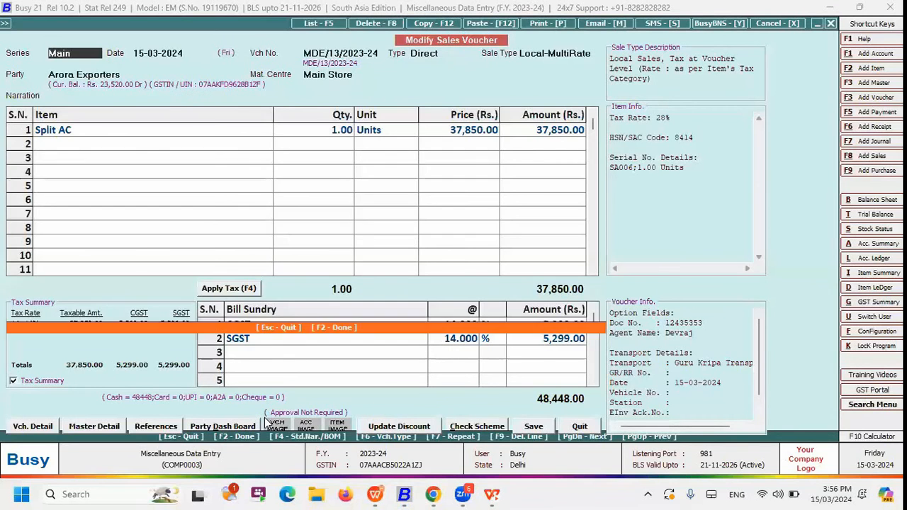
key("F2")
key("Return")
key("Return")
key("Return")
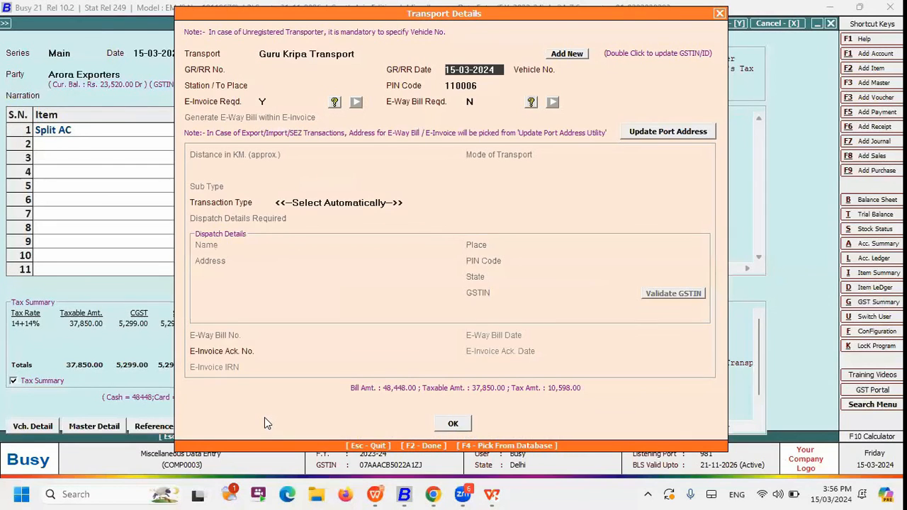
key("Return")
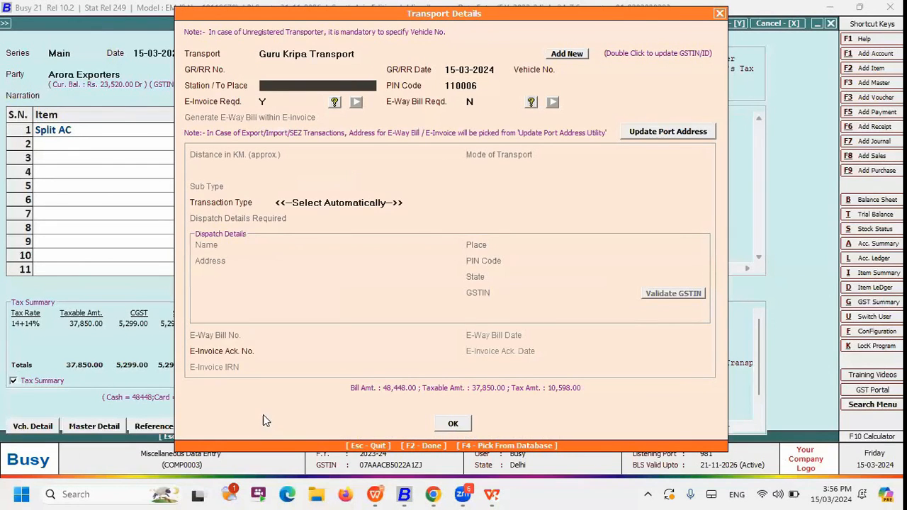
left_click(697, 135)
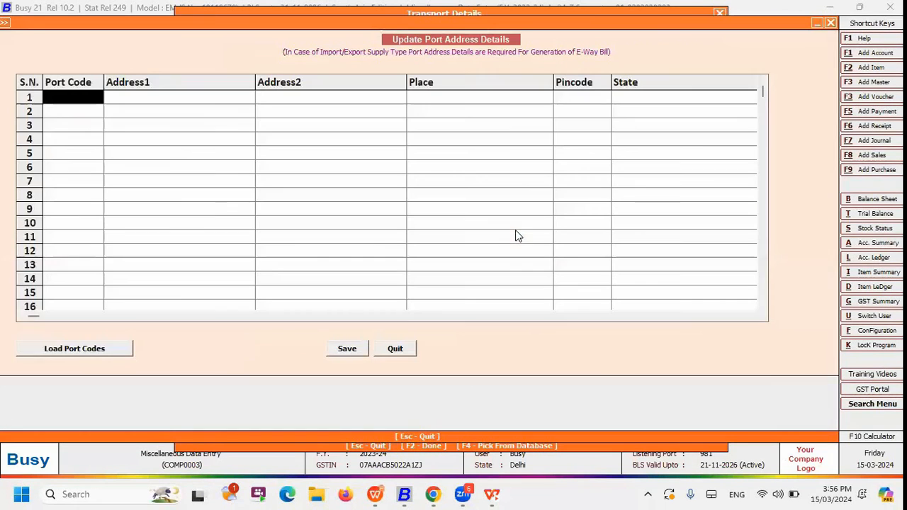
Close the port address form and Transport Details, and quit the sales voucher without saving
key("Escape")
key("Escape")
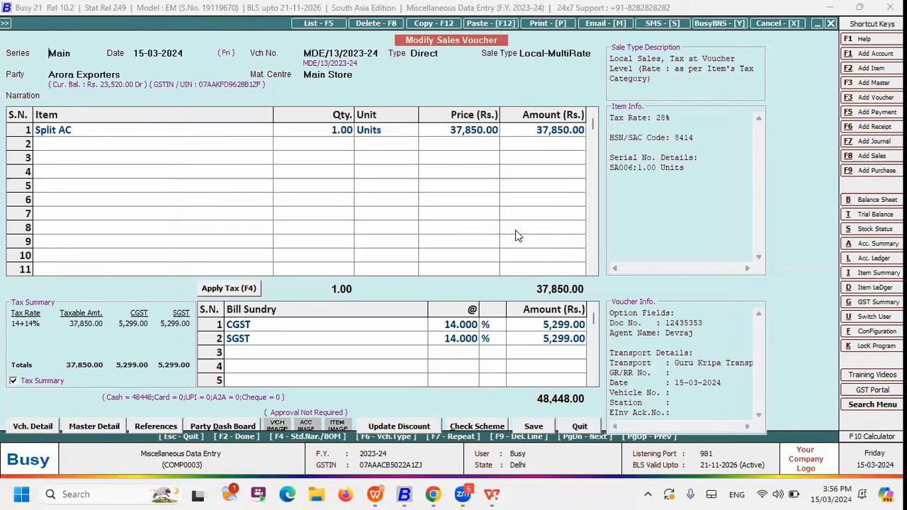
key("Escape")
key("Return")
key("Escape")
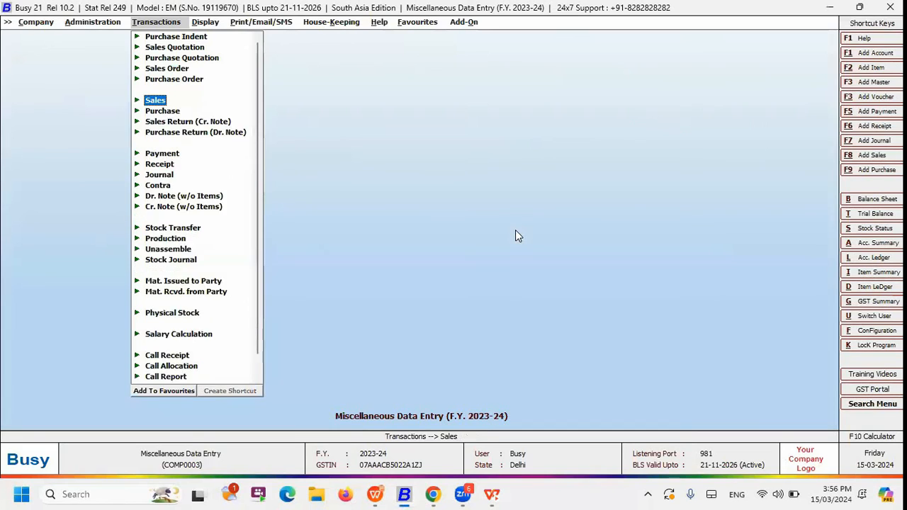
Open Update Port Address Details from the Miscellaneous Data Entry options under Administration
key("Left")
key("Return")
key("Down")
key("Down")
key("Down")
key("Down")
key("Down")
key("Down")
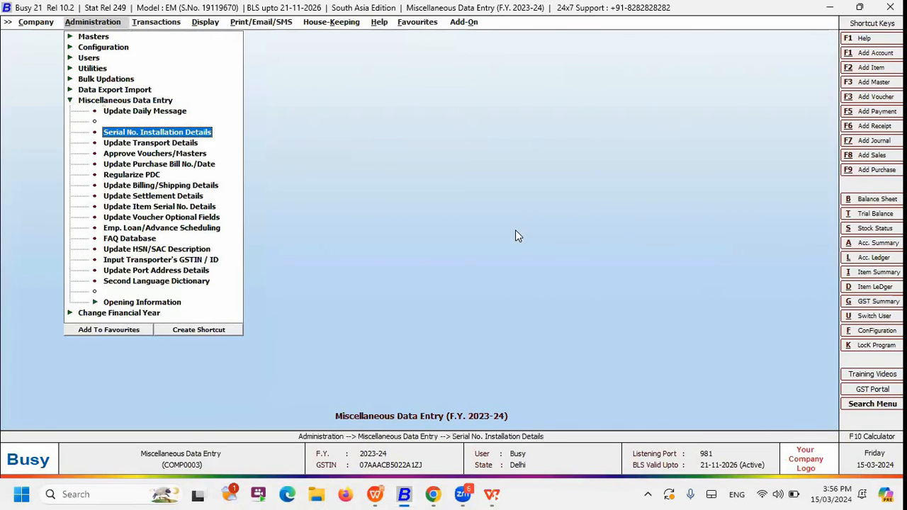
key("Down")
key("Down")
key("Down")
key("Down")
key("Down")
key("Down")
key("Down")
key("Down")
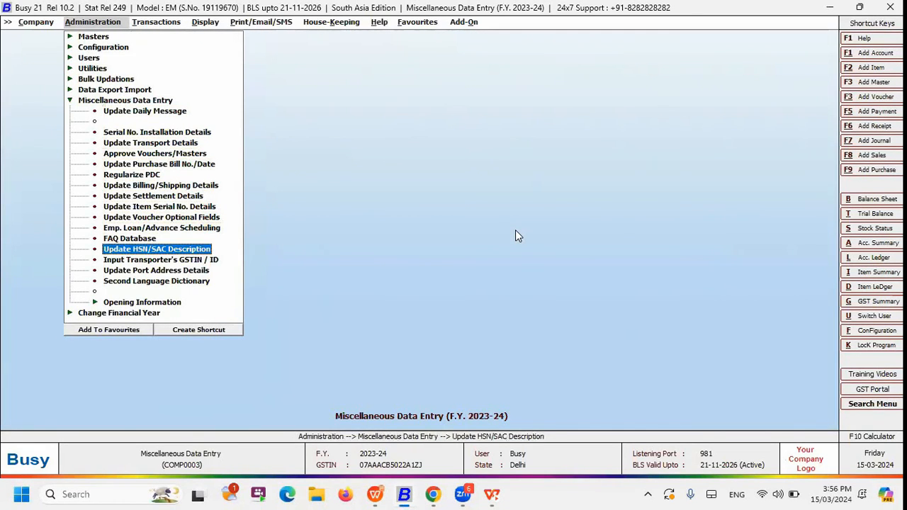
key("Return")
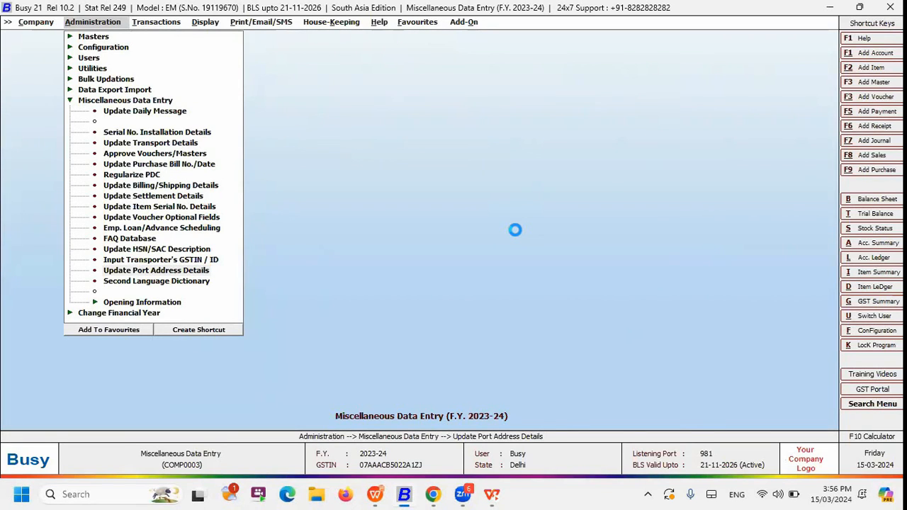
Enter 1010 as the port code in the first row and load the port codes into the list
type("1010")
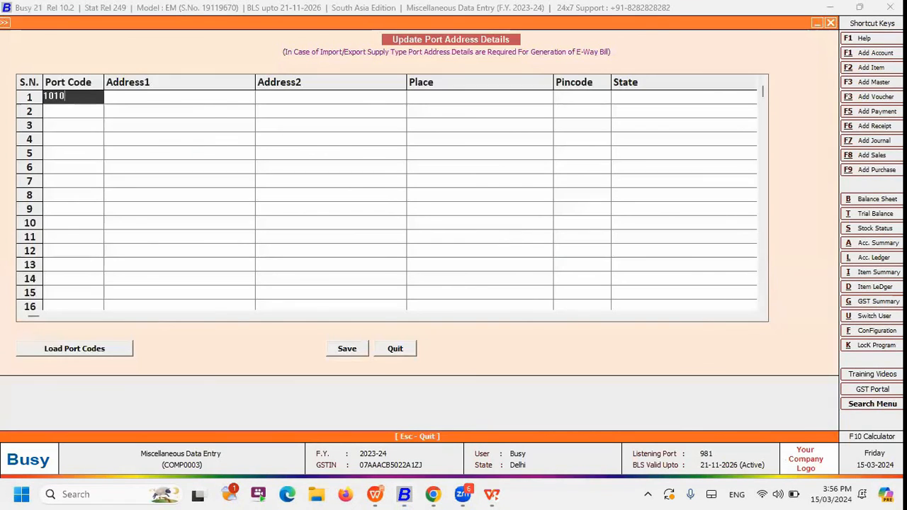
key("Return")
left_click(53, 348)
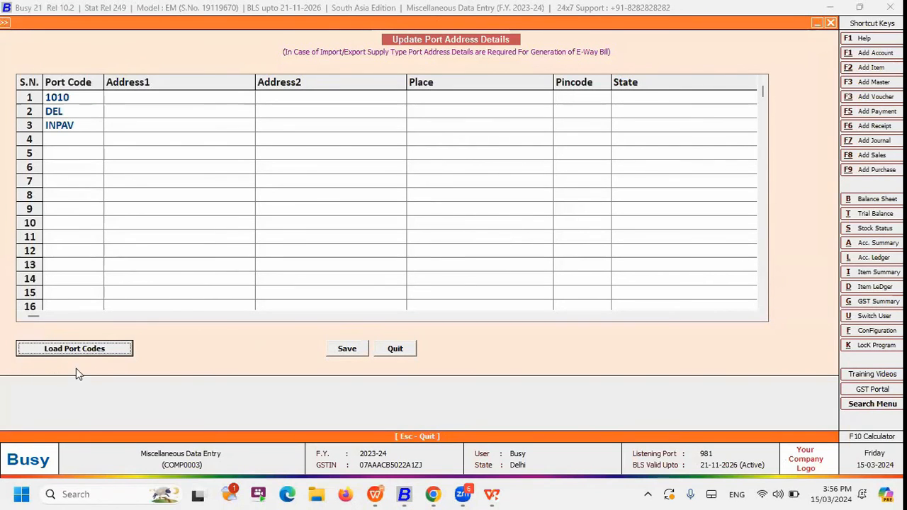
For port 1010, enter MUMBAI as Address1, MUMBIA as the place and 346444 as the pincode
left_click(132, 97)
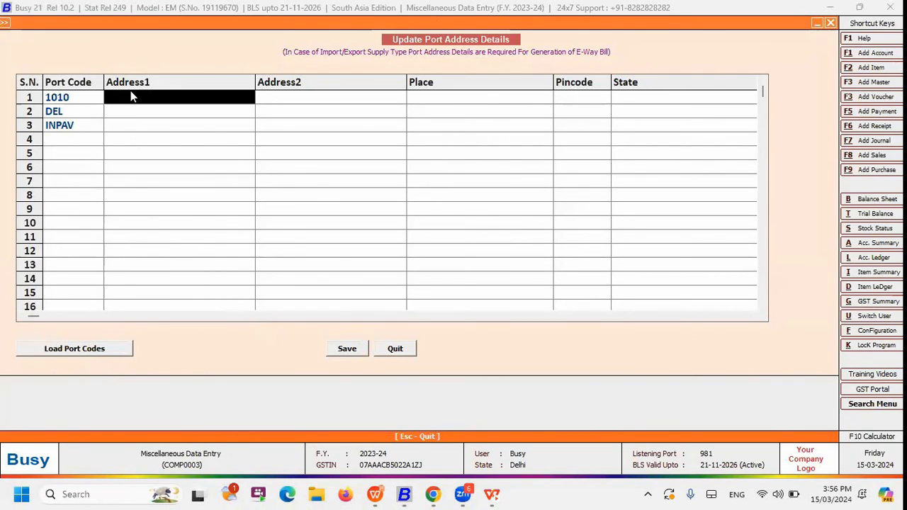
type("MUMBAI")
key("Return")
key("Return")
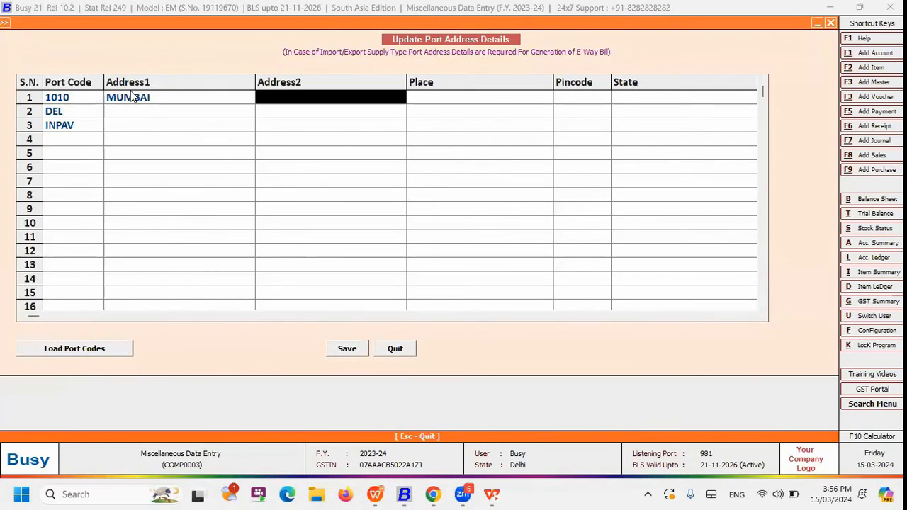
type("mU")
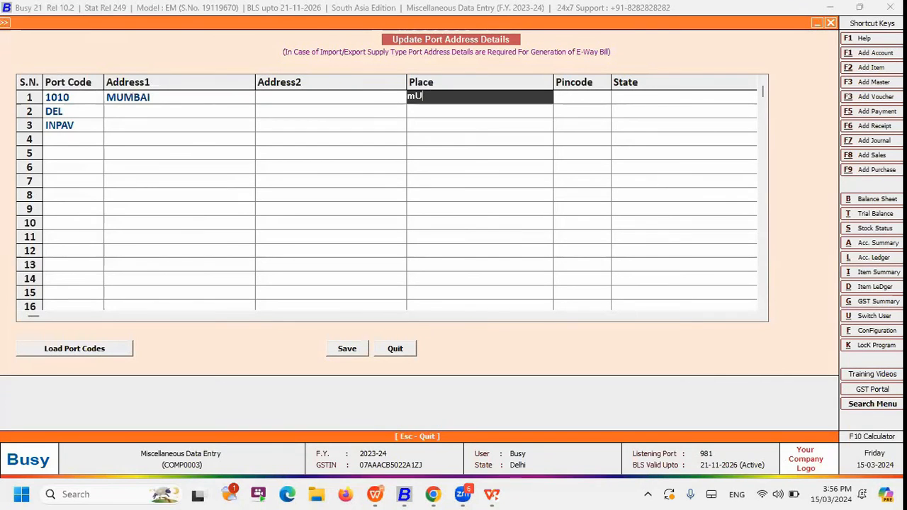
type("MBIA")
key("Return")
type("346444")
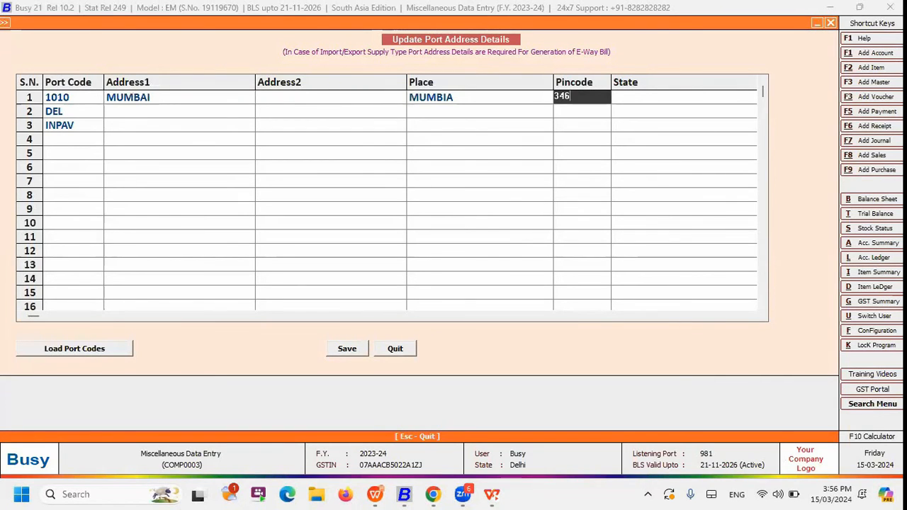
Choose a state for port 1010 and save the port address details
key("Return")
type("m")
key("Down")
key("Return")
key("Return")
key("Down")
key("Left")
key("Up")
key("Return")
key("Return")
key("Return")
key("F2")
key("Return")
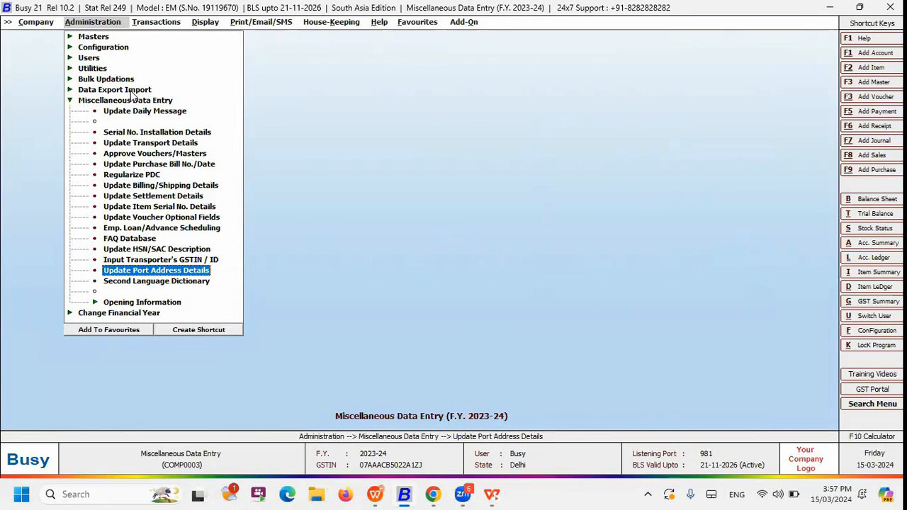
key("alt+Tab")
key("Right")
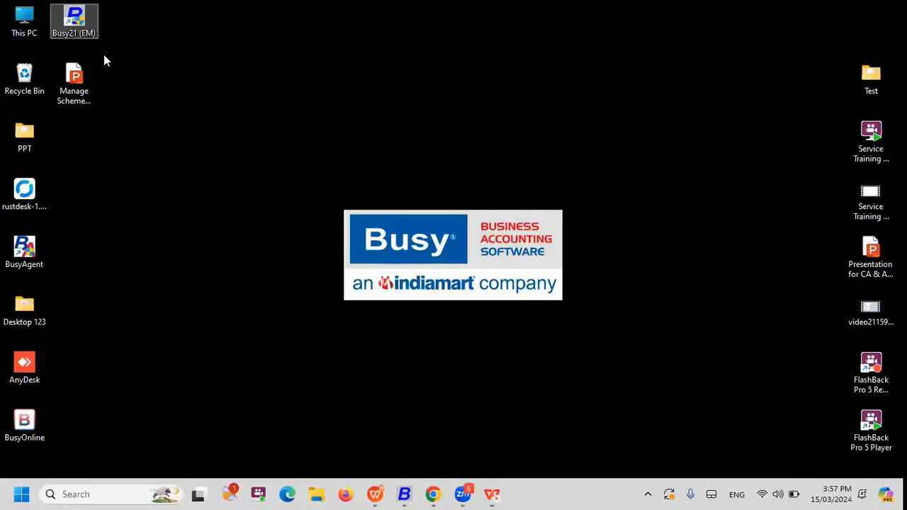
Switch back to Busy and open the General section of Features / Options in the Administration configuration
left_click(405, 493)
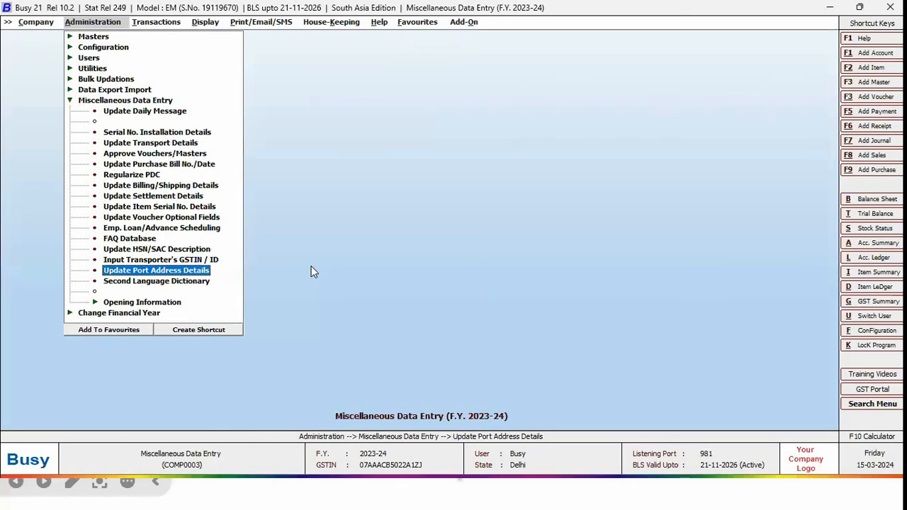
key("Left")
key("Left")
key("Up")
key("Up")
key("Up")
key("Up")
key("Up")
key("Right")
key("Right")
key("Return")
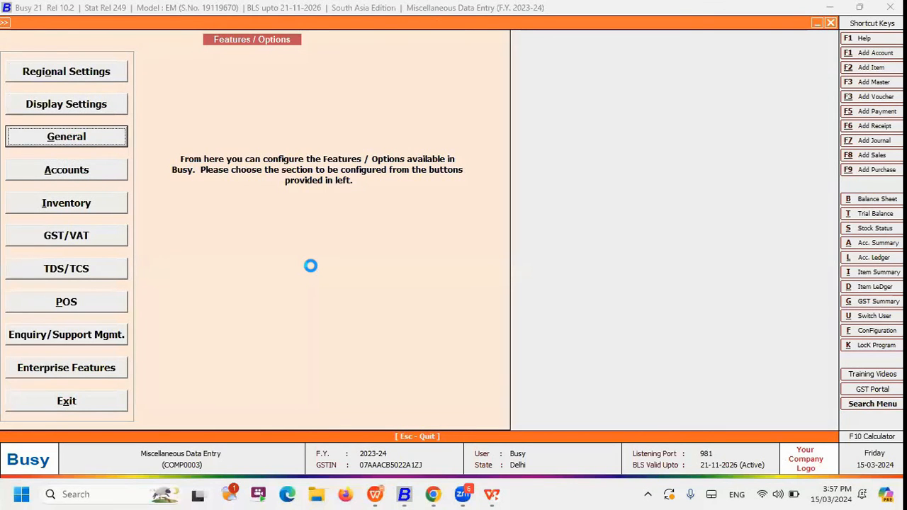
key("Return")
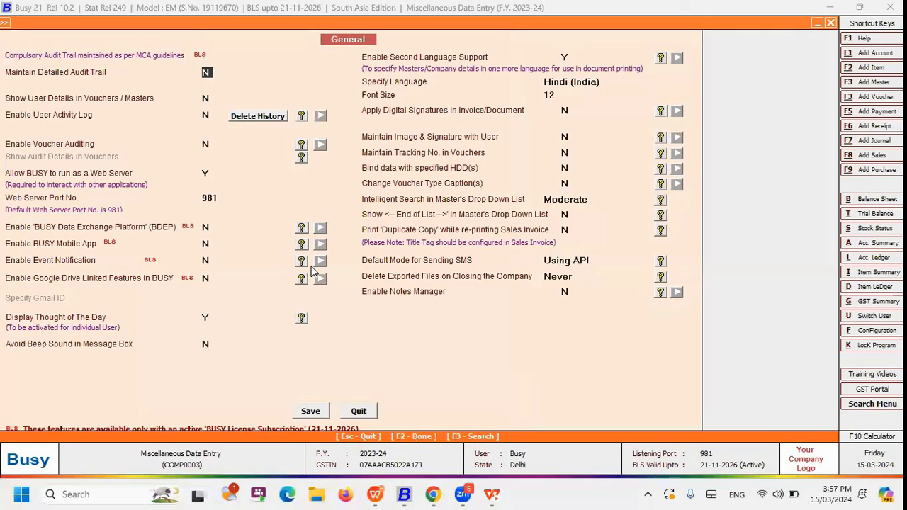
Search the General options for SECOND, then leave the Features / Options configuration
key("F3")
type("SEC")
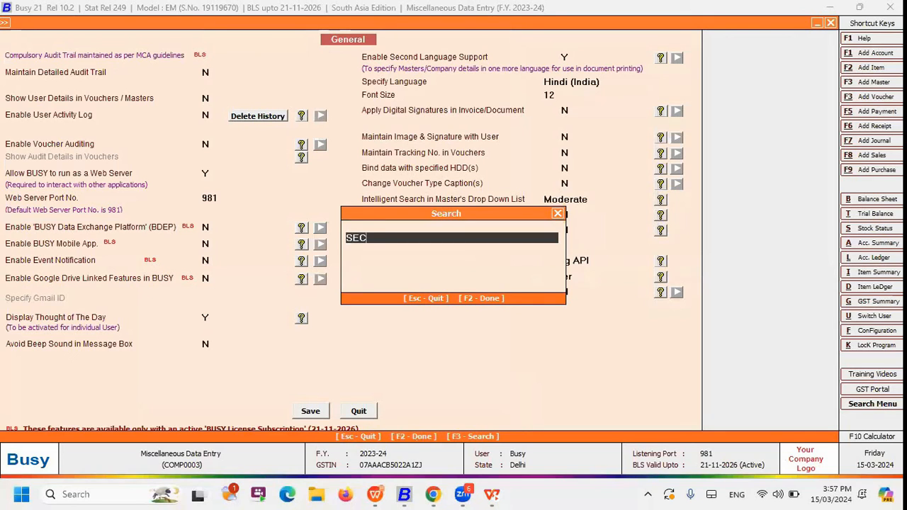
type("OND")
key("Return")
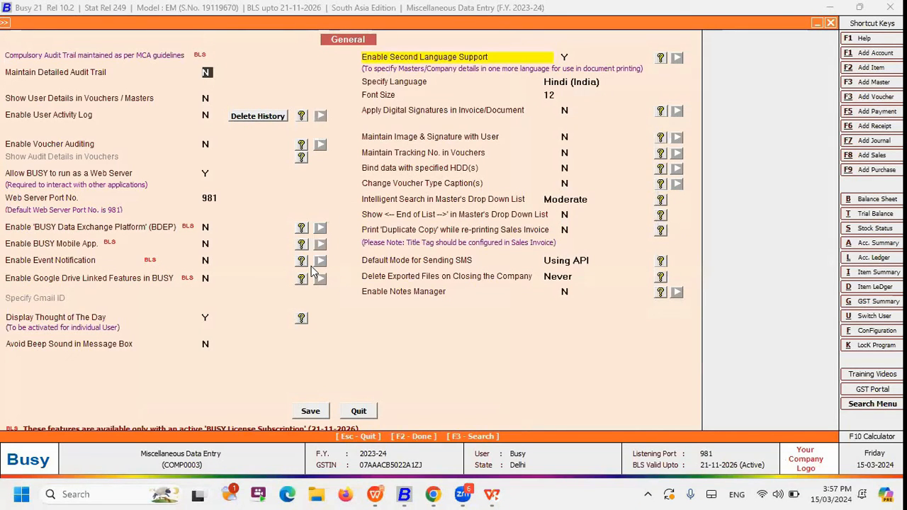
key("Escape")
key("Escape")
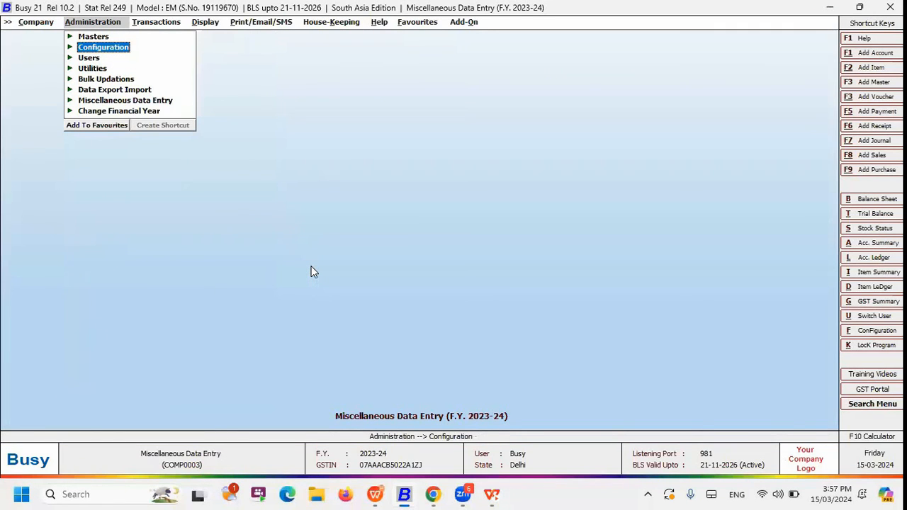
Open the Second Language Dictionary from the Miscellaneous Data Entry options under Administration
key("Down")
key("Down")
key("Down")
key("Down")
key("Down")
key("Down")
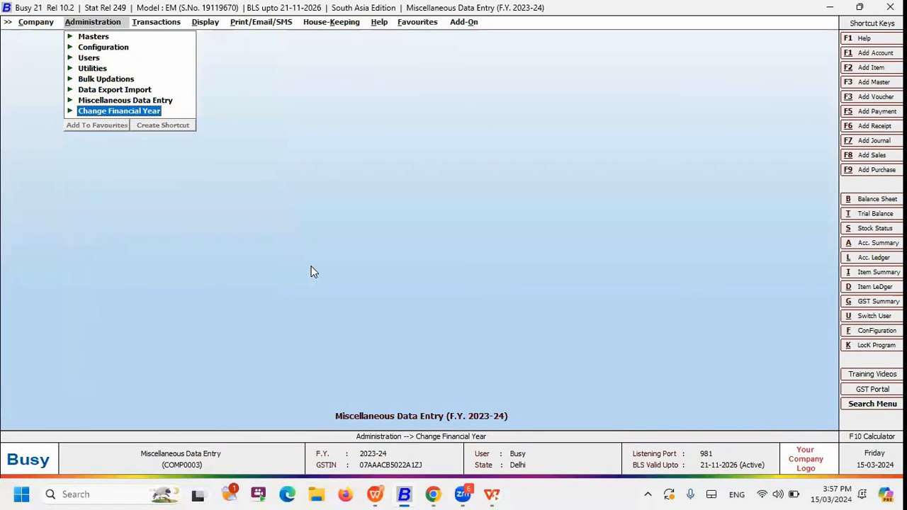
key("Up")
key("Return")
key("Down")
key("Down")
key("Down")
key("Down")
key("Down")
key("Down")
key("Down")
key("Down")
key("Down")
key("Down")
key("Down")
key("Down")
key("Down")
key("Down")
key("Down")
key("Down")
key("Return")
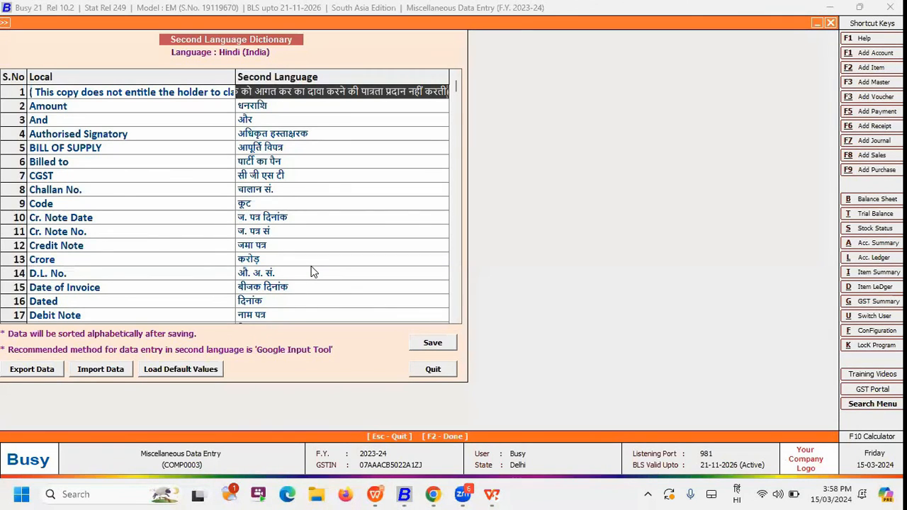
Change the Hindi translation of Authorised Signatory to अधिकृत हस्ताक्षर
key("Return")
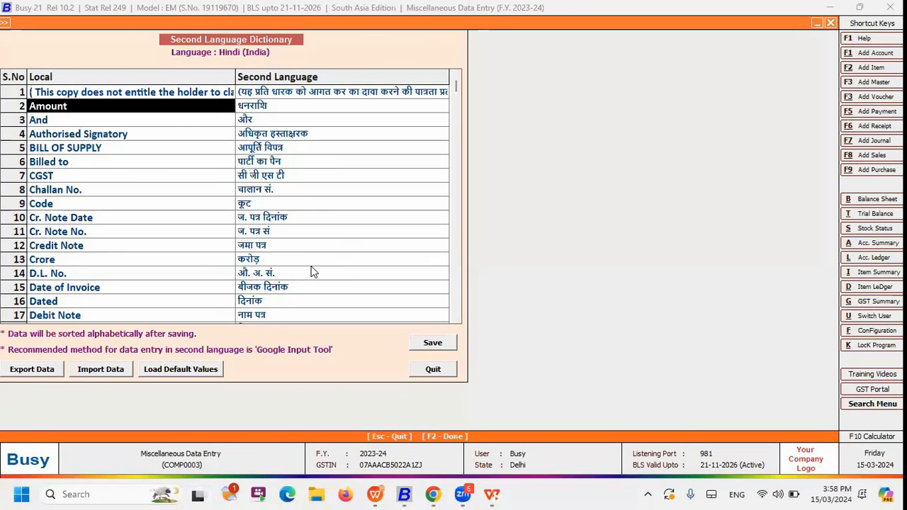
key("Return")
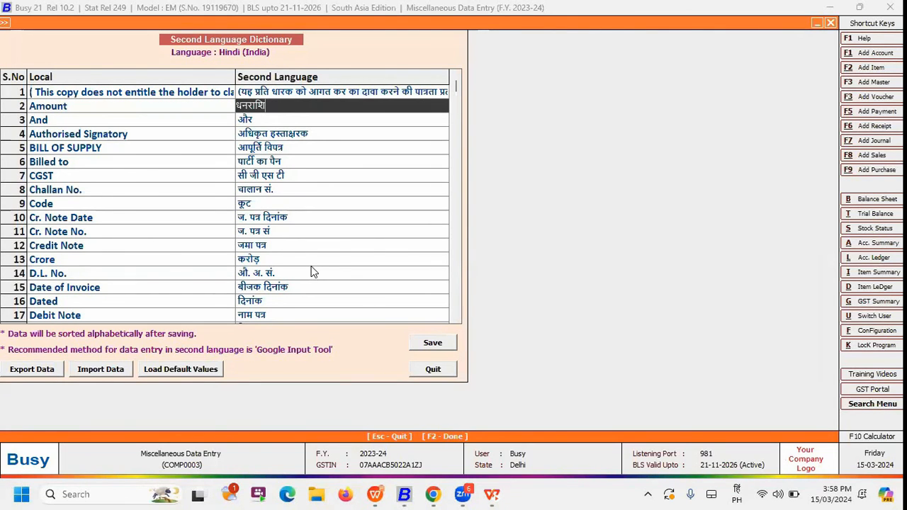
key("Return")
key("Return")
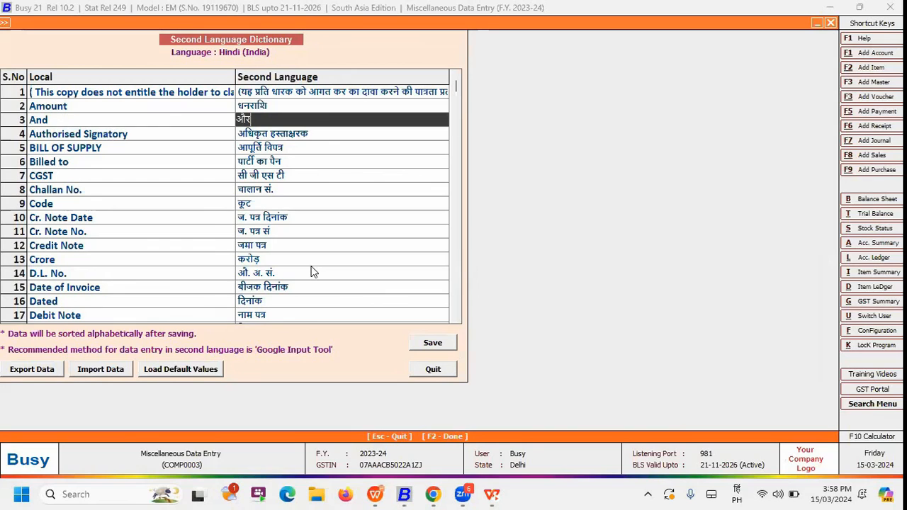
key("Return")
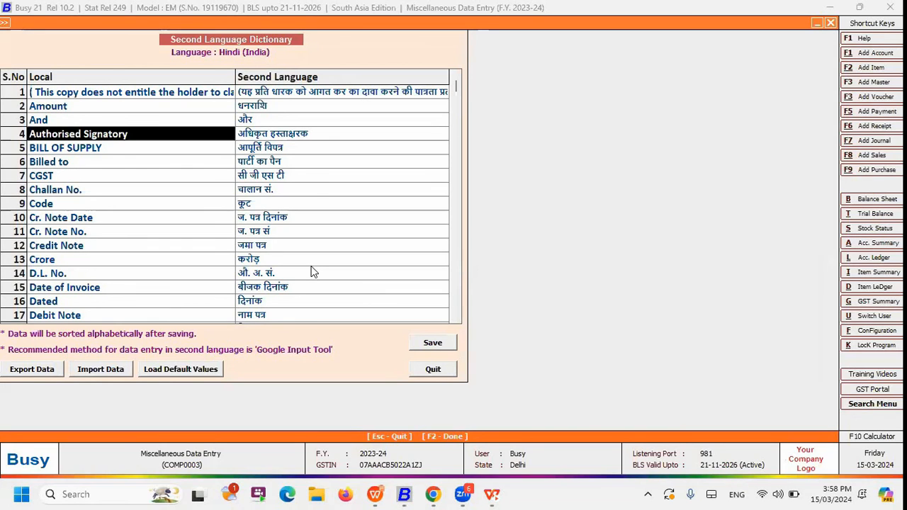
key("Return")
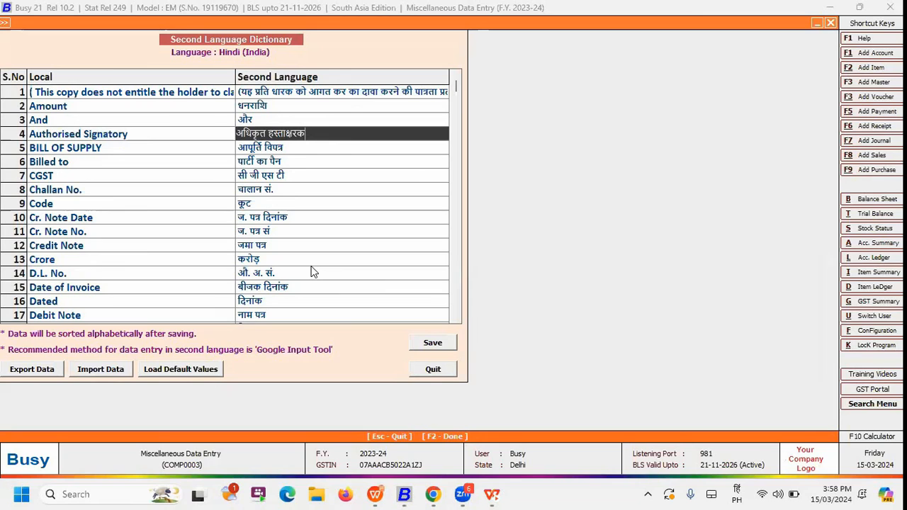
key("BackSpace")
key("Return")
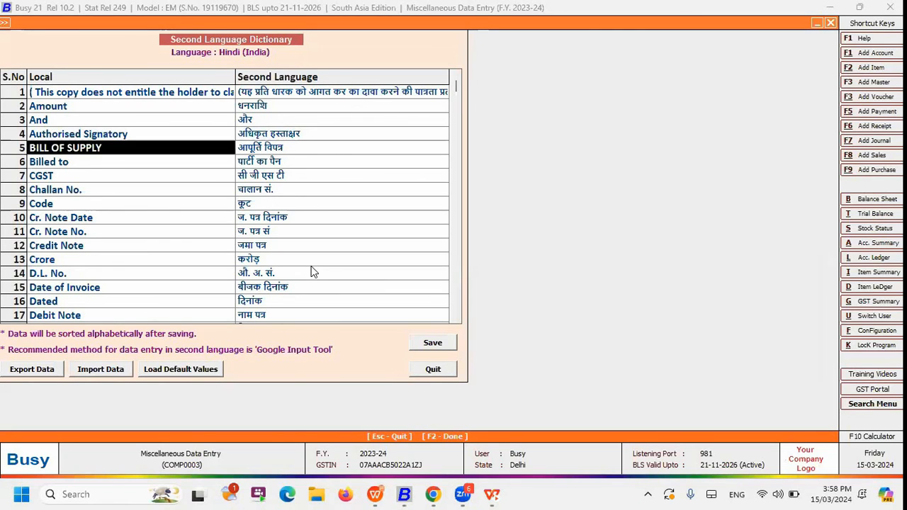
Look through the remaining dictionary entries from BILL OF SUPPLY down to the first empty row
key("Return")
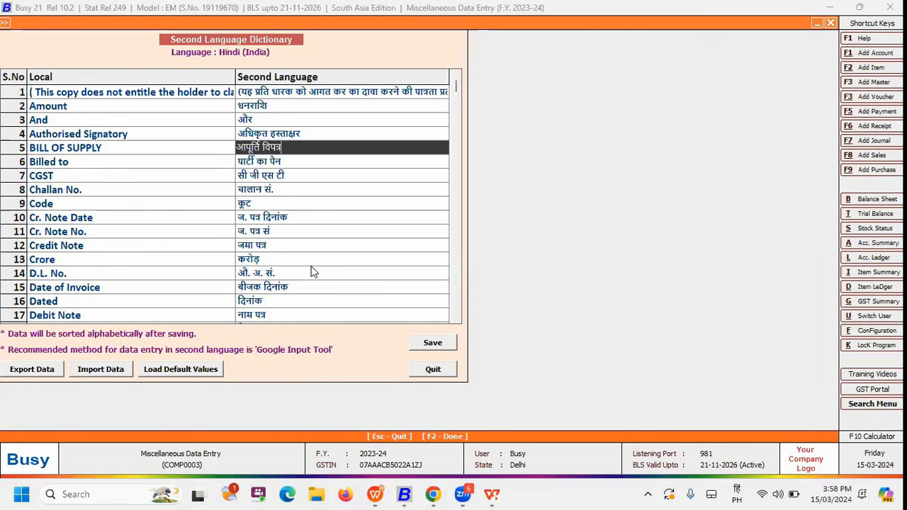
key("Left")
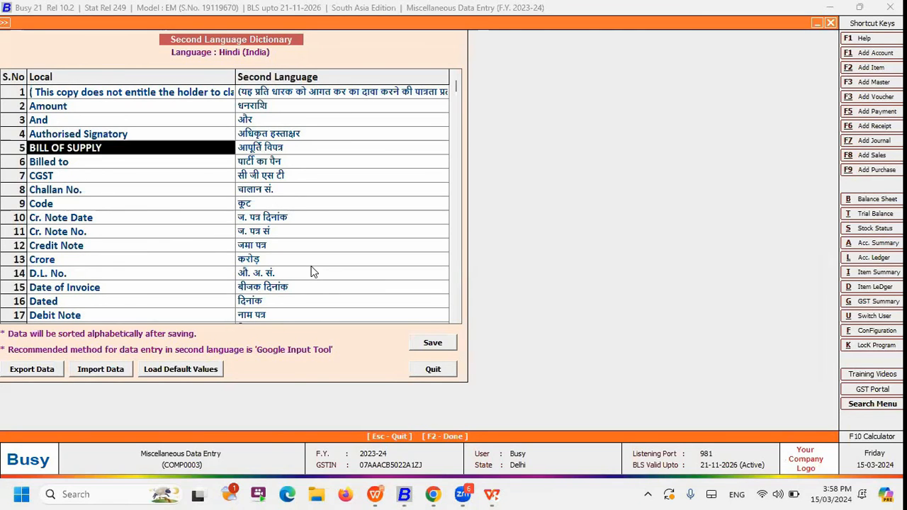
key("Down")
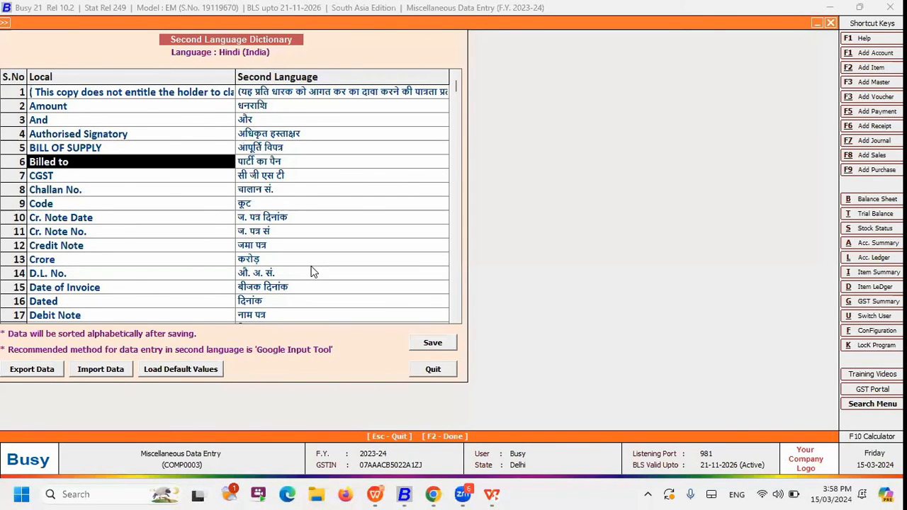
key("Return")
key("Return")
key("Down")
key("Down")
key("Down")
key("Down")
key("Down")
key("Down")
key("Down")
key("Down")
key("Down")
key("Down")
key("Down")
key("Down")
key("Down")
key("Down")
key("Down")
key("Down")
key("Down")
key("Down")
key("Down")
key("Down")
key("Down")
key("Down")
key("Down")
key("Down")
key("Down")
key("Down")
key("Down")
key("Down")
key("Down")
key("Down")
key("Down")
key("Down")
key("Down")
key("Down")
key("Down")
key("Down")
key("Down")
key("Down")
key("Down")
key("Down")
key("Down")
key("Down")
key("Down")
key("Down")
key("Down")
key("Down")
key("Down")
key("Down")
key("Down")
key("Down")
key("Down")
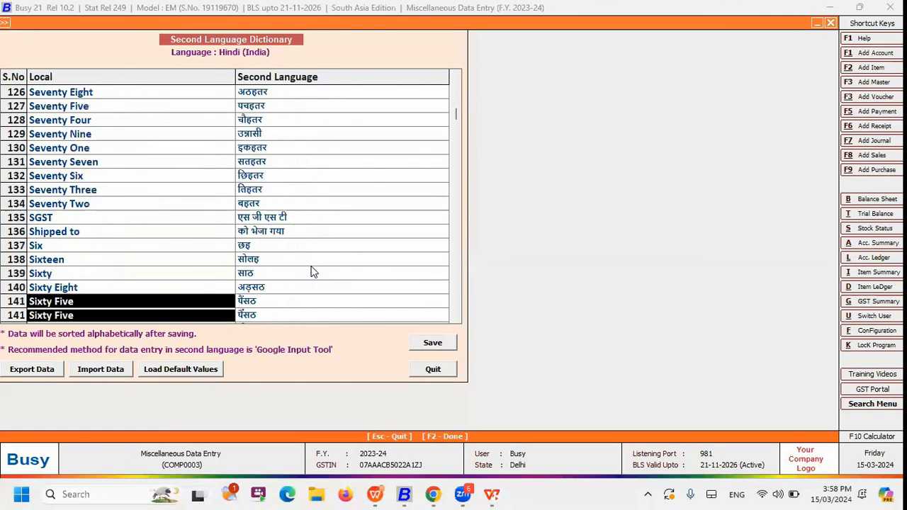
key("Down")
key("Down")
key("Down")
key("Down")
key("Down")
key("Down")
key("Down")
key("Down")
key("Down")
key("Down")
key("Down")
key("Down")
key("Down")
key("Down")
key("Down")
key("Down")
key("Down")
key("Down")
key("Down")
key("Down")
key("Up")
key("Up")
key("Up")
key("Up")
key("Up")
key("Up")
key("Up")
key("Up")
key("Up")
key("Up")
key("Up")
key("Up")
key("Up")
key("Up")
key("Up")
key("Up")
key("Up")
key("Up")
key("Up")
key("Down")
key("Down")
key("Down")
key("Down")
key("Down")
key("Down")
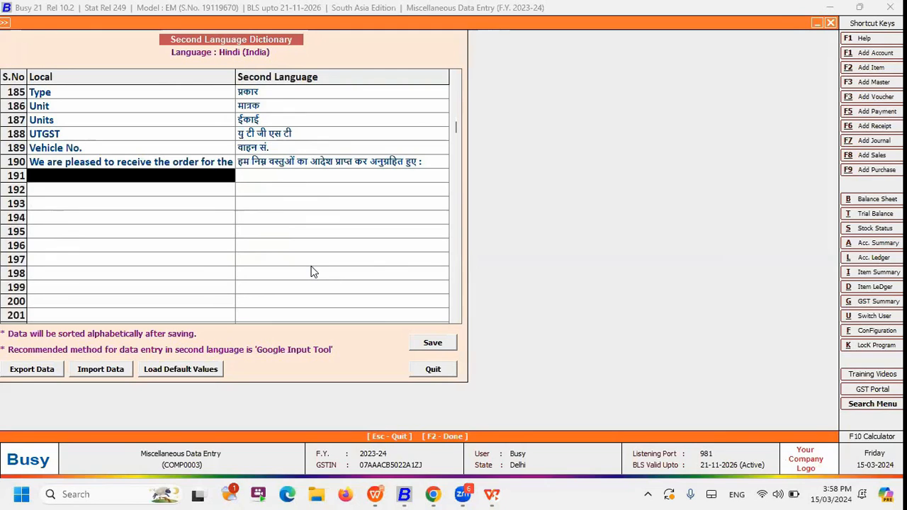
type("gST")
key("BackSpace")
key("BackSpace")
key("BackSpace")
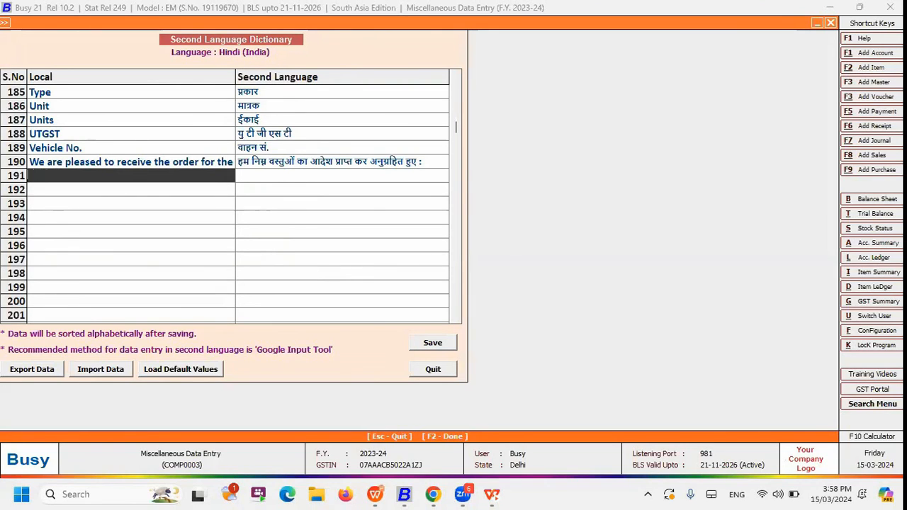
Add GST in the first empty dictionary row with the Hindi translation जी एस टी, and save the dictionary
type("GST")
key("Tab")
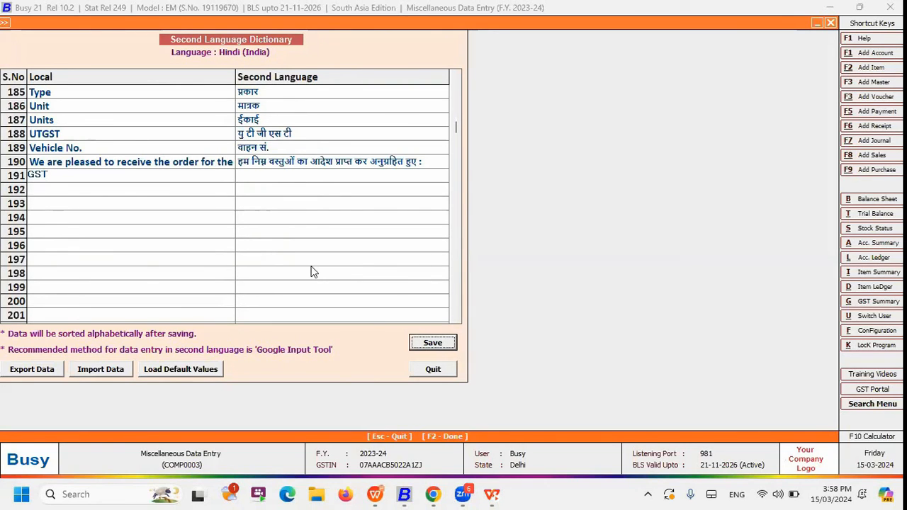
left_click(314, 177)
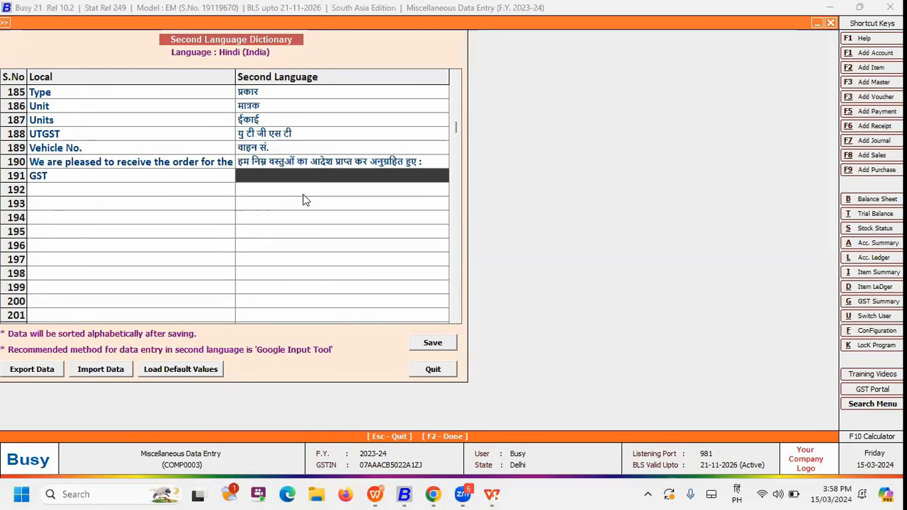
type("g s ")
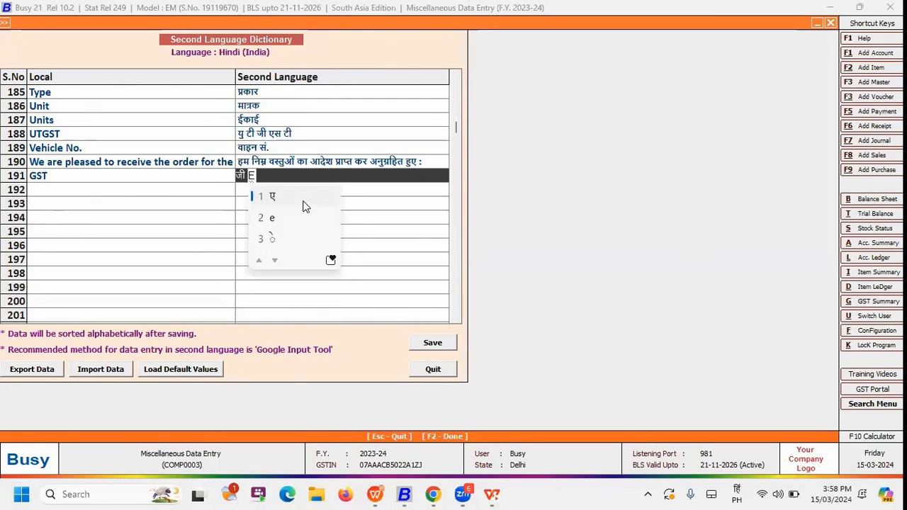
type("t")
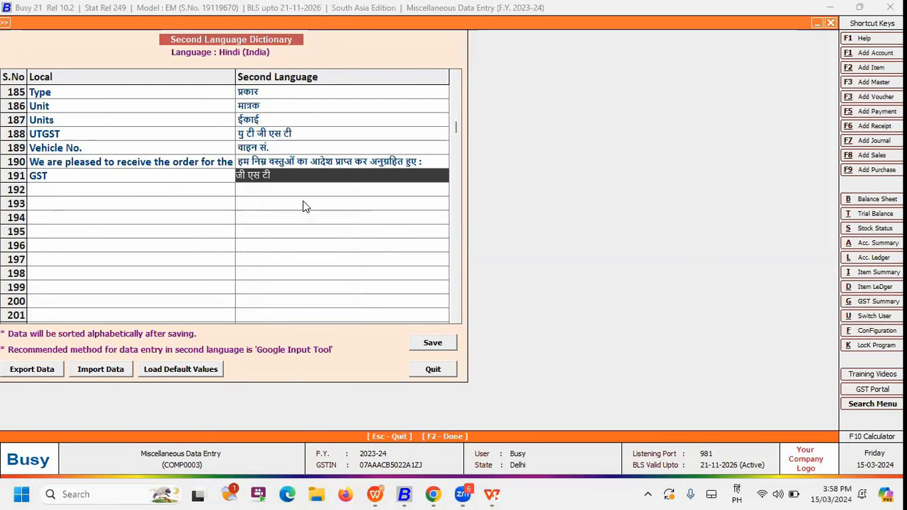
left_click(447, 347)
key("Return")
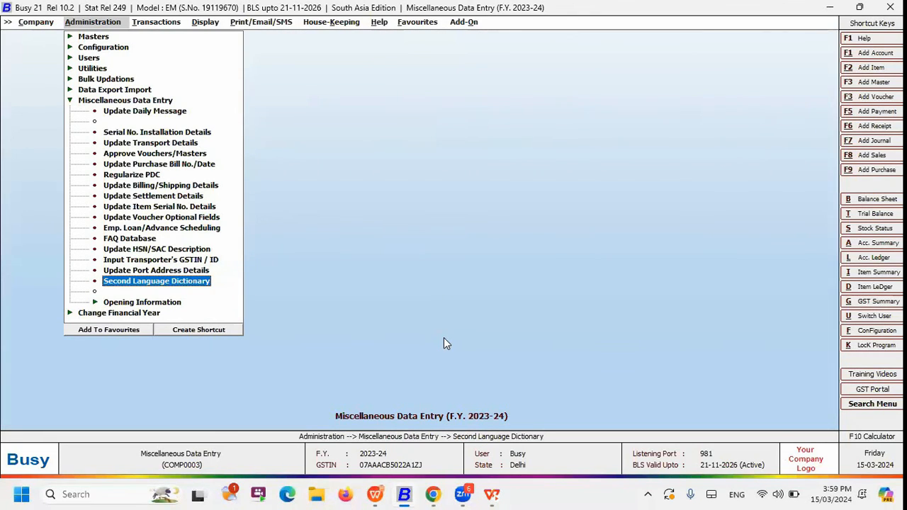
key("Down")
key("alt+Tab")
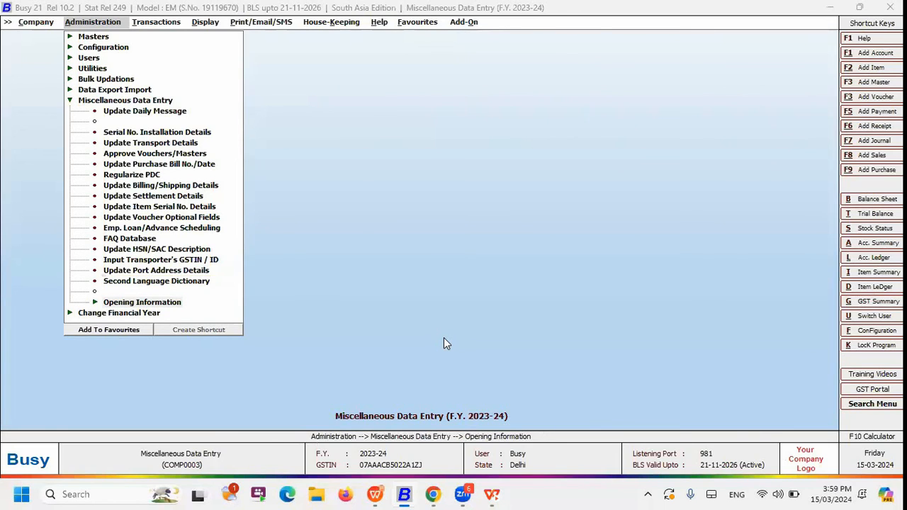